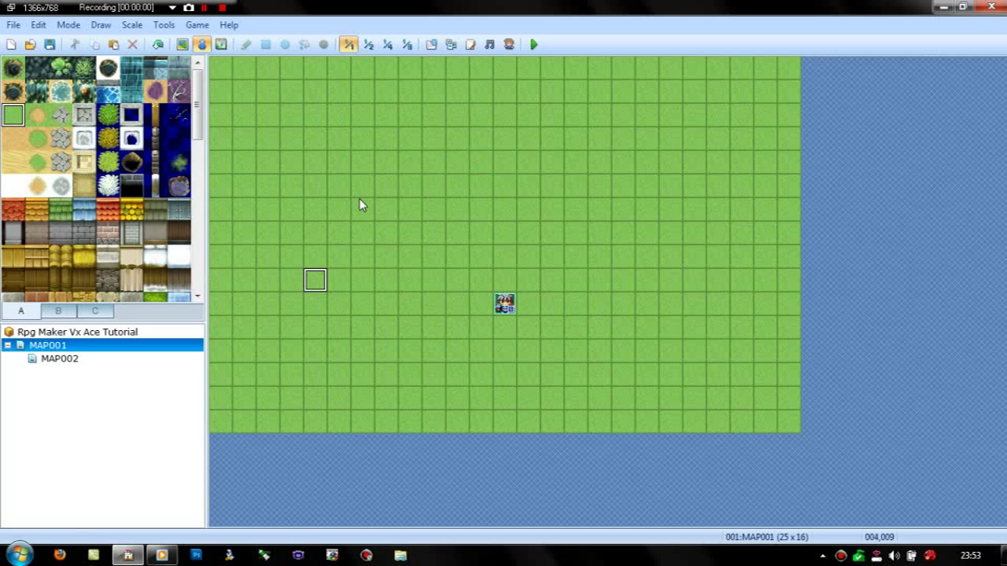
# - Switch to Event mode and bring up event options for a top-left grass tile
pyautogui.click(182, 44)
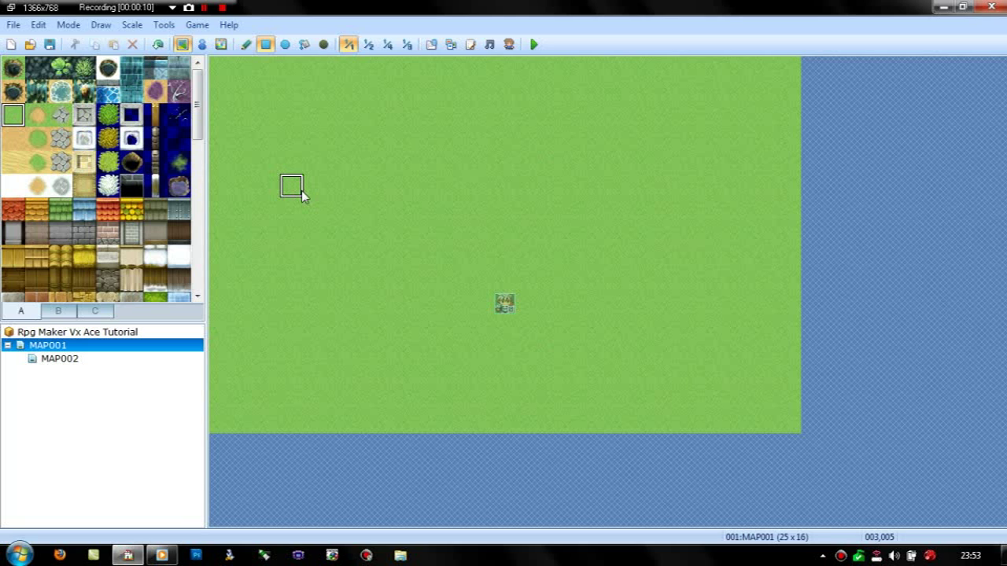
pyautogui.click(202, 44)
pyautogui.rightClick(327, 142)
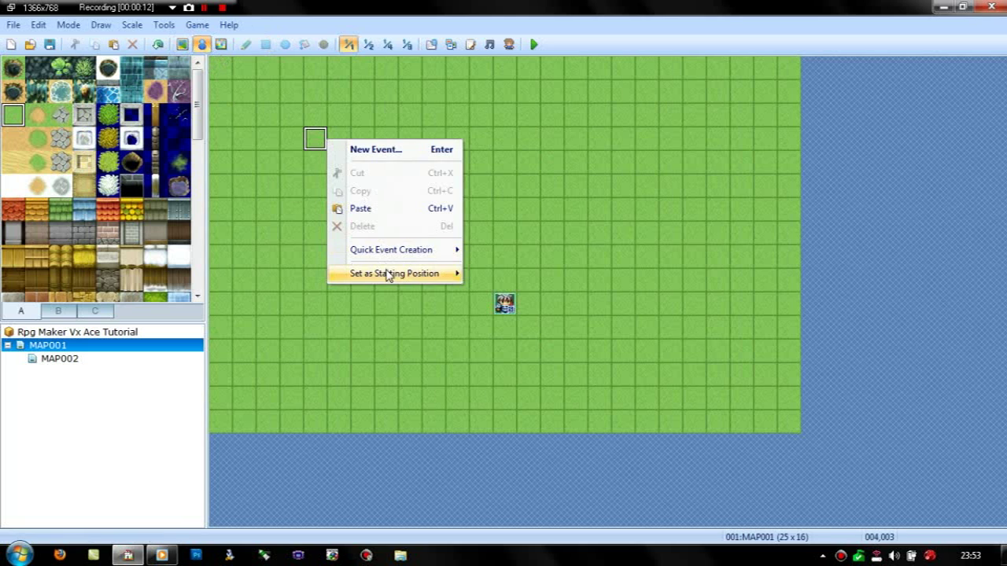
pyautogui.moveTo(391, 250)
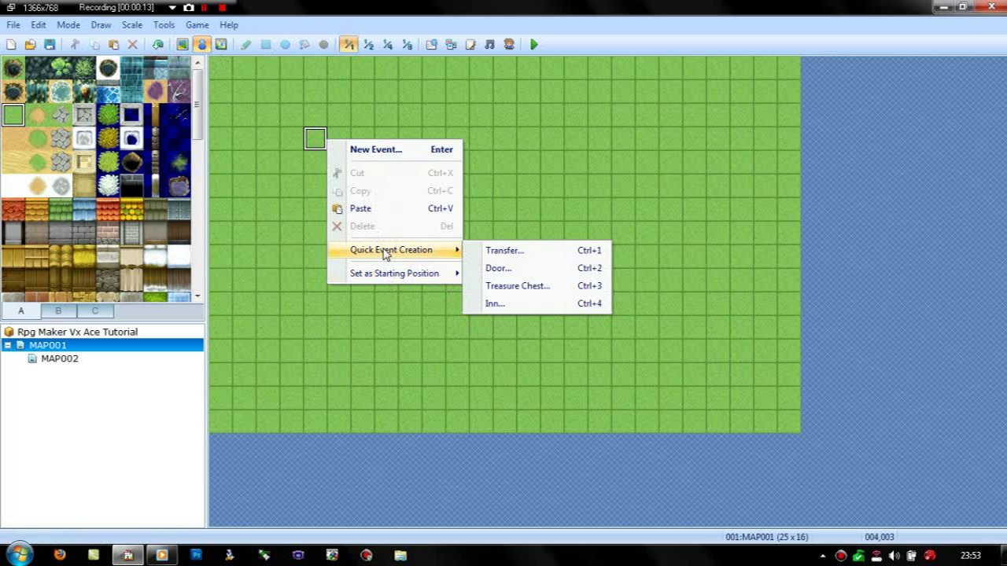
# - Close the event menu without creating anything and return to Map painting mode
pyautogui.click(566, 157)
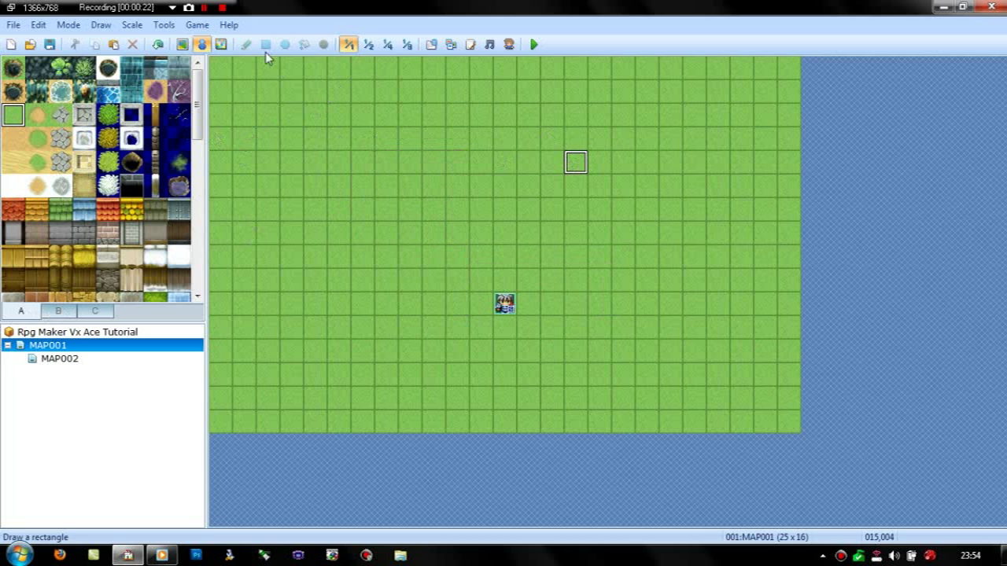
pyautogui.click(182, 44)
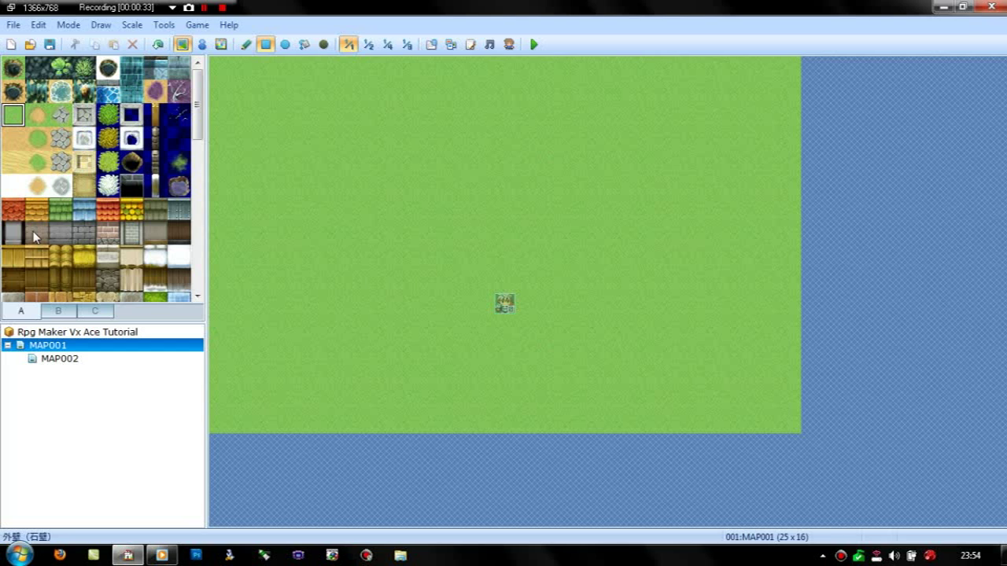
# - Paint a two-row grey stone wall at top-left with a roof above it
pyautogui.click(14, 232)
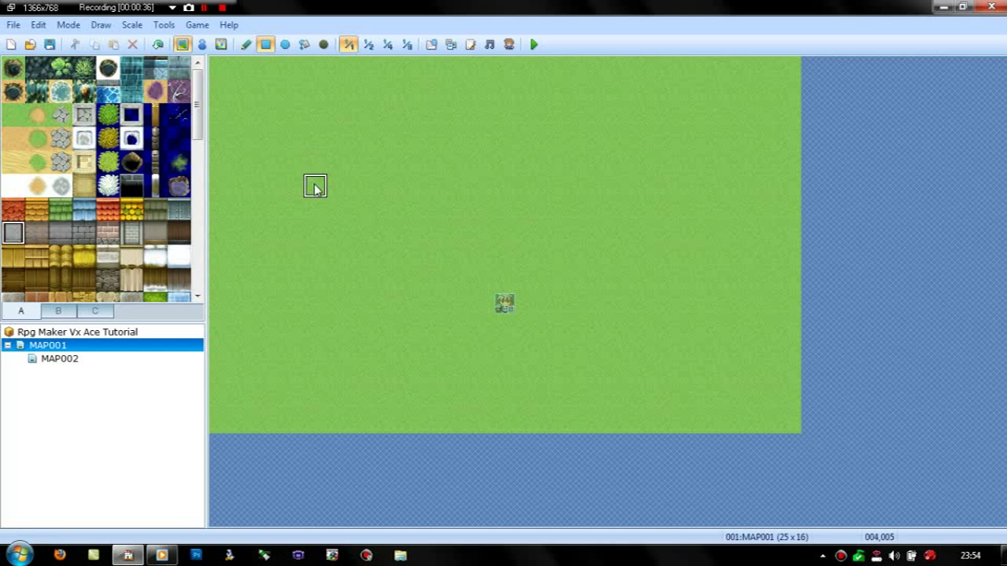
pyautogui.moveTo(283, 164); pyautogui.dragTo(423, 167)
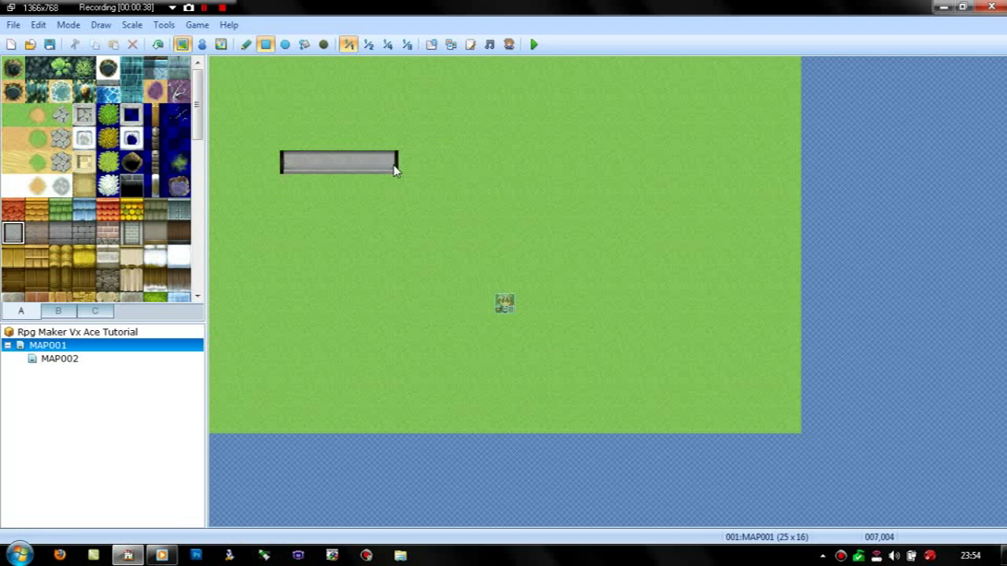
pyautogui.moveTo(287, 140); pyautogui.dragTo(415, 153)
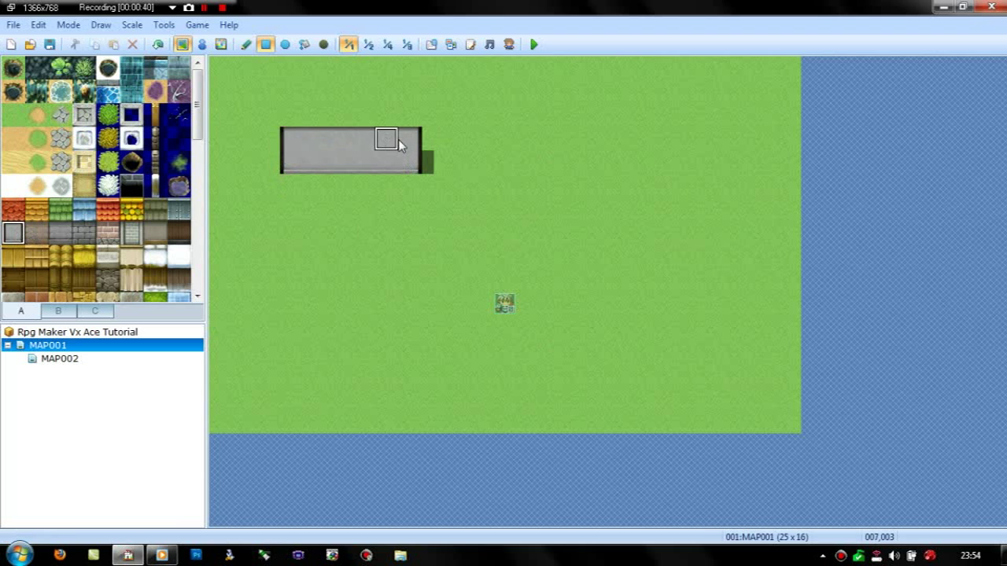
pyautogui.rightClick(445, 178)
pyautogui.click(411, 162)
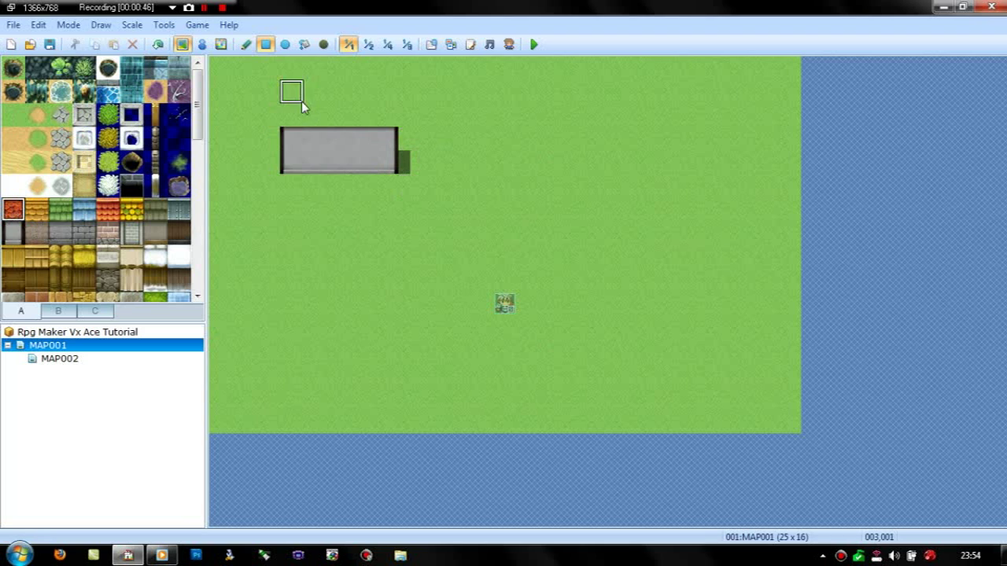
pyautogui.moveTo(292, 114); pyautogui.dragTo(381, 97)
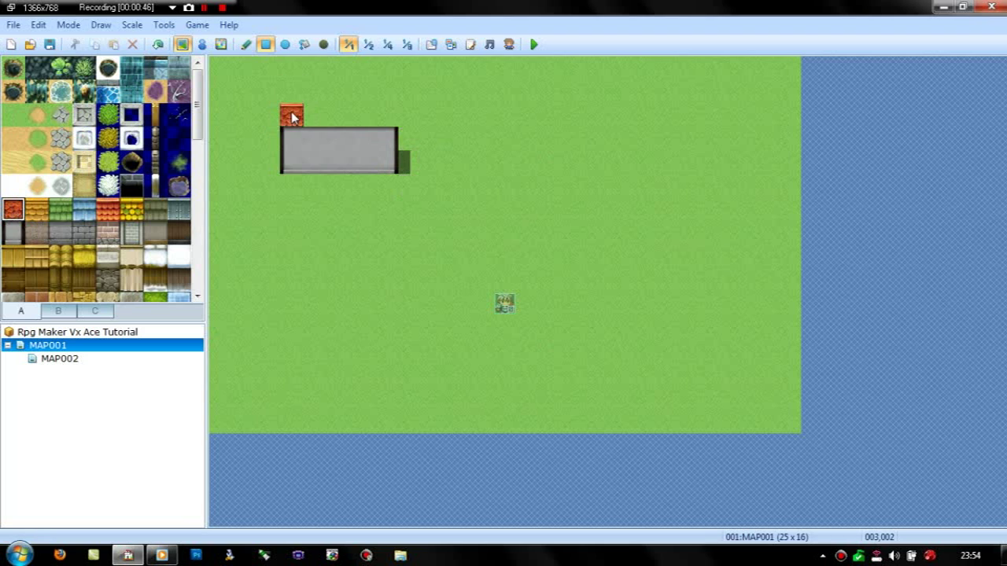
# - Add a red-roofed brown-walled house at top right and repaint the first roof green
pyautogui.click(37, 233)
pyautogui.click(560, 171)
pyautogui.moveTo(561, 172); pyautogui.dragTo(696, 140)
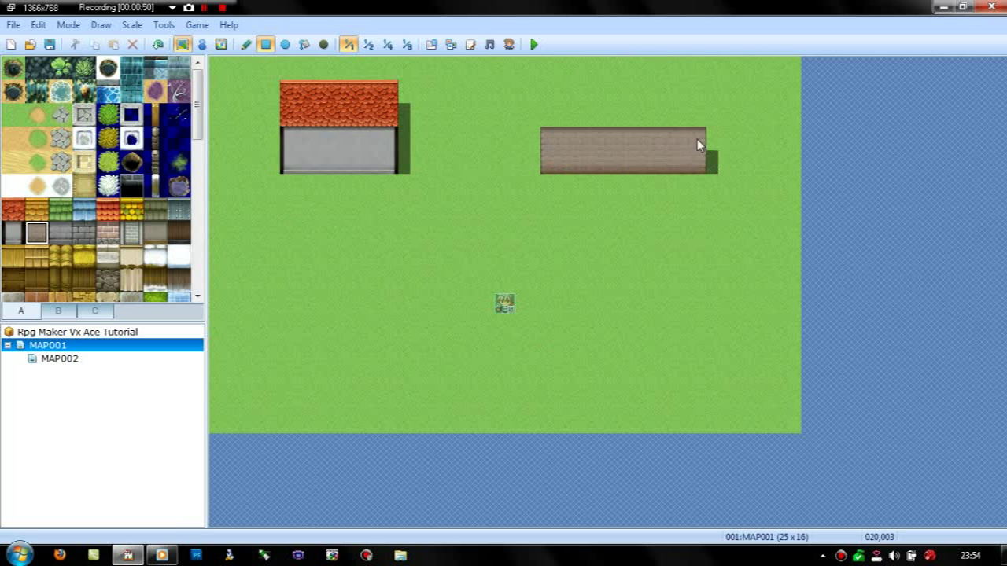
pyautogui.click(41, 211)
pyautogui.click(62, 210)
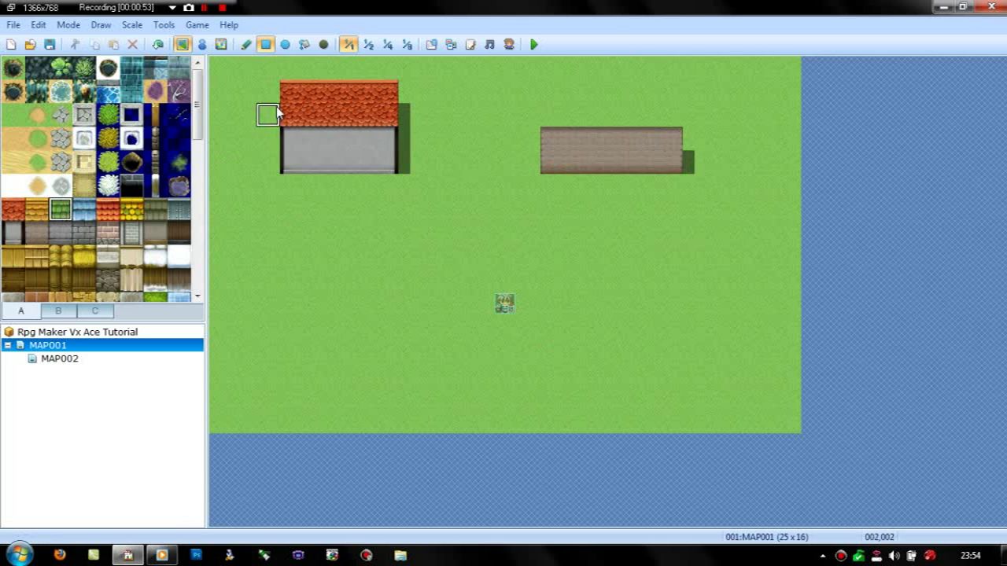
pyautogui.moveTo(291, 110); pyautogui.dragTo(388, 93)
pyautogui.click(107, 209)
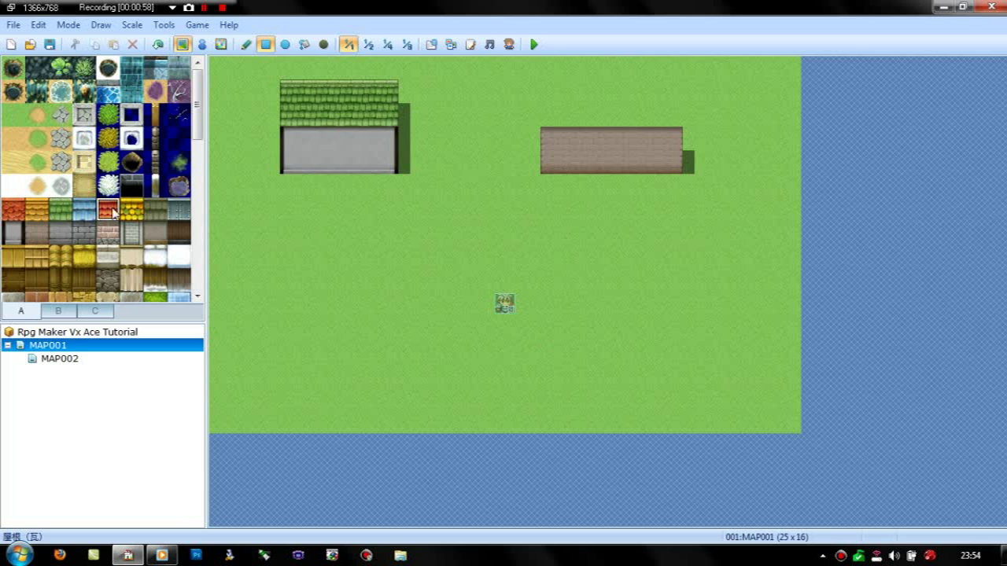
pyautogui.moveTo(561, 115); pyautogui.dragTo(672, 96)
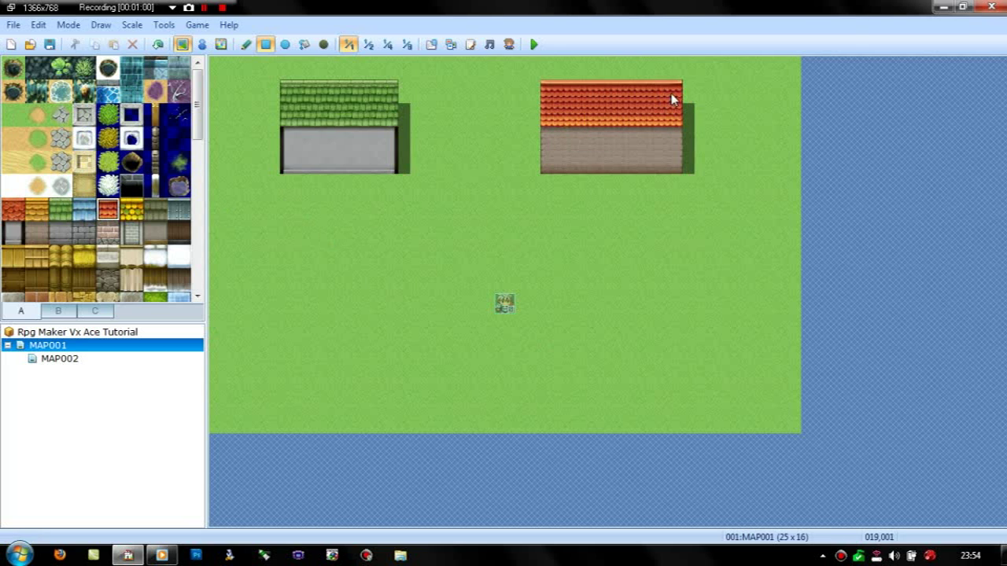
# - Build a grey brick house at lower left with an orange roof
pyautogui.click(90, 229)
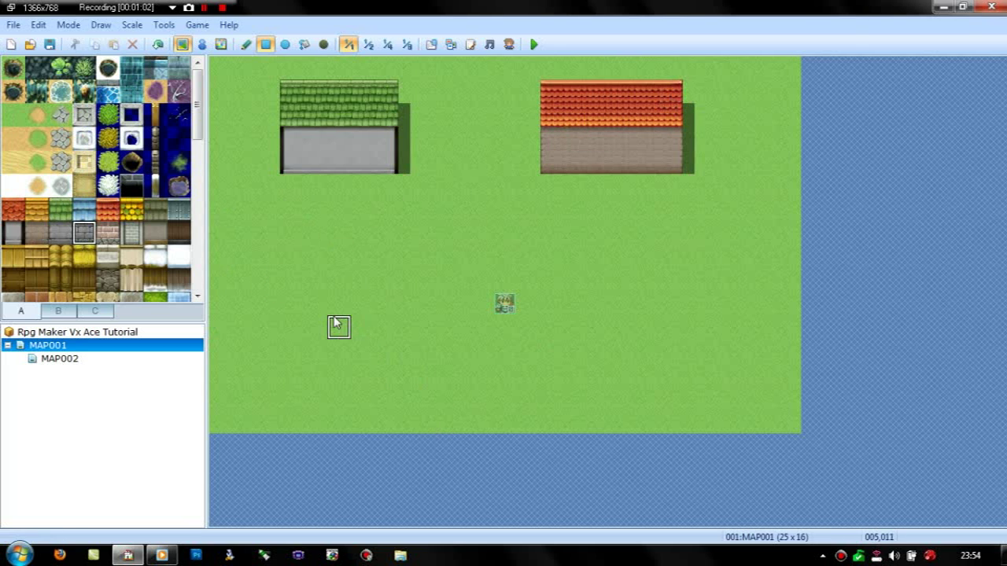
pyautogui.moveTo(291, 366); pyautogui.dragTo(417, 370)
pyautogui.click(442, 369)
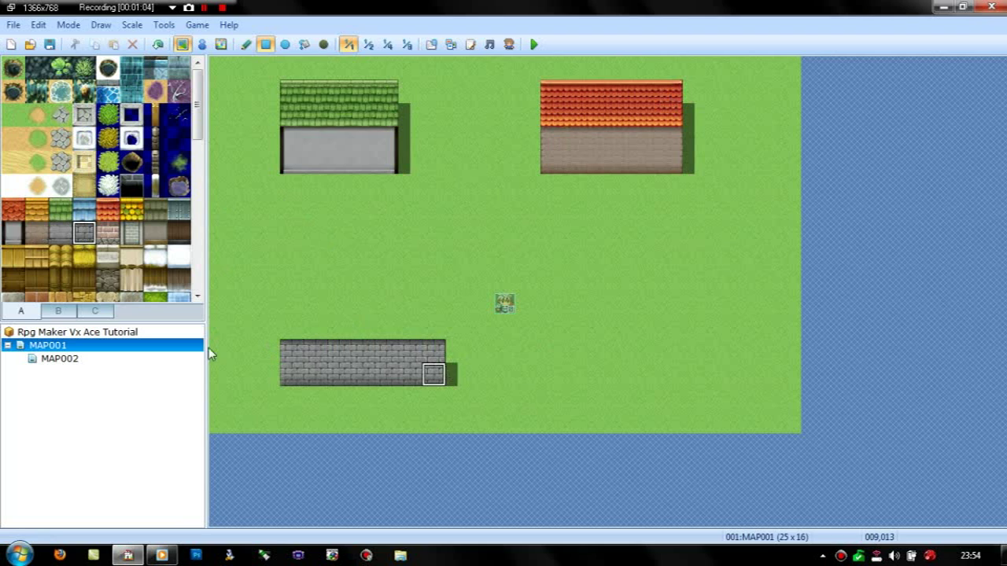
pyautogui.click(37, 209)
pyautogui.moveTo(315, 329)
pyautogui.mouseDown()
pyautogui.moveTo(320, 312)
pyautogui.moveTo(433, 312)
pyautogui.moveTo(280, 312)
pyautogui.mouseUp()
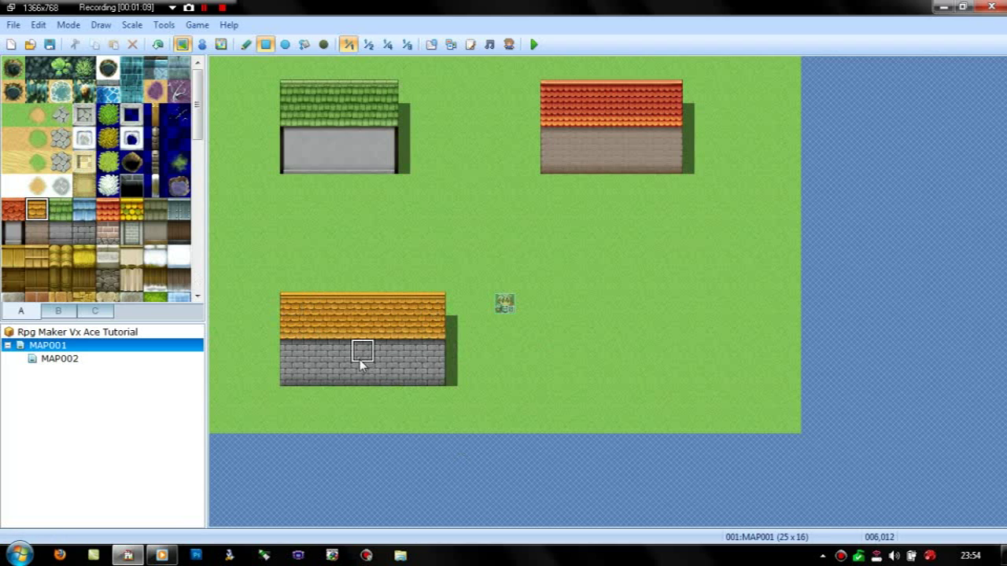
# - Hang a sword sign on the red-roof house and an INN sign on the green-roof house
pyautogui.click(60, 313)
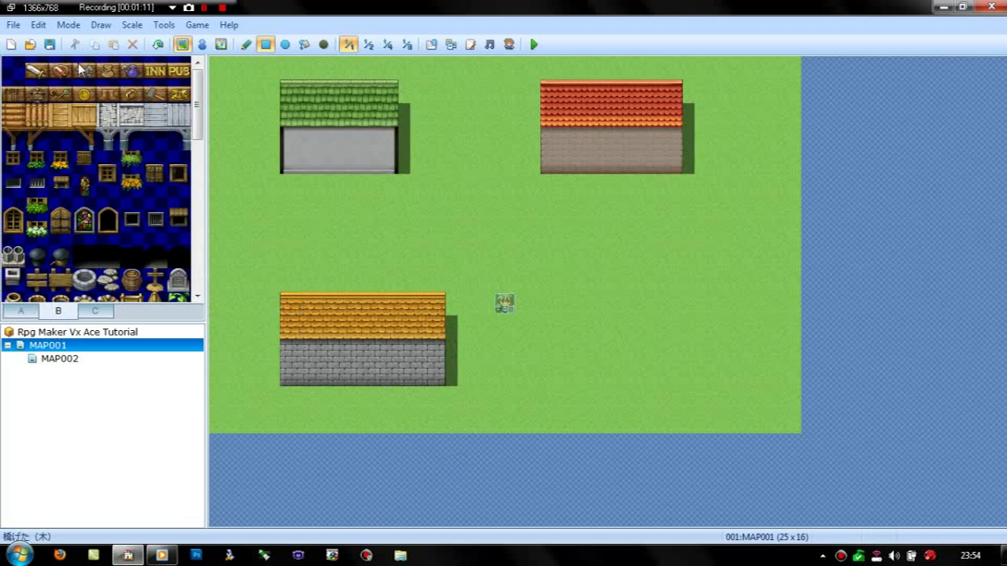
pyautogui.click(36, 69)
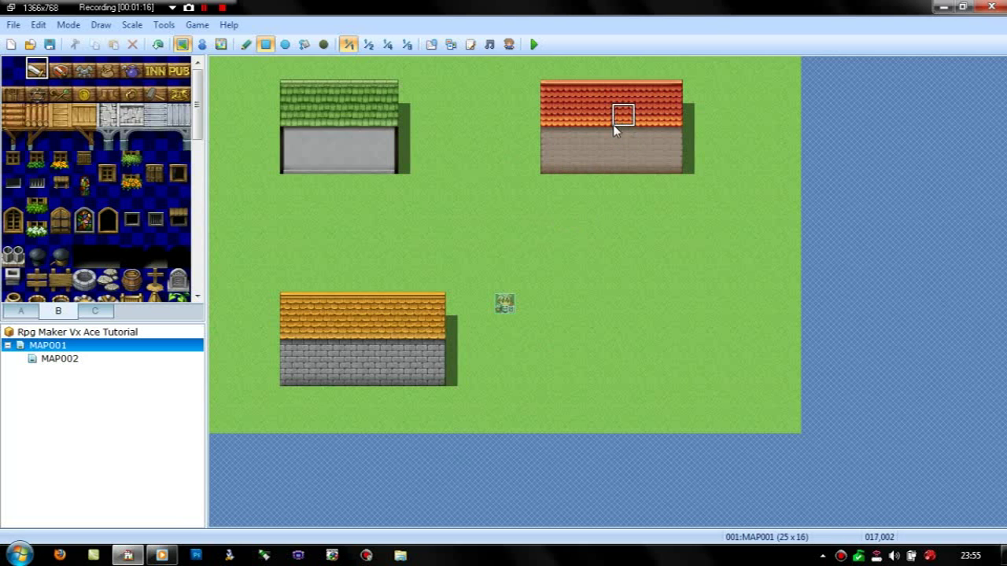
pyautogui.hotkey('ctrl', 'z')
pyautogui.click(647, 162)
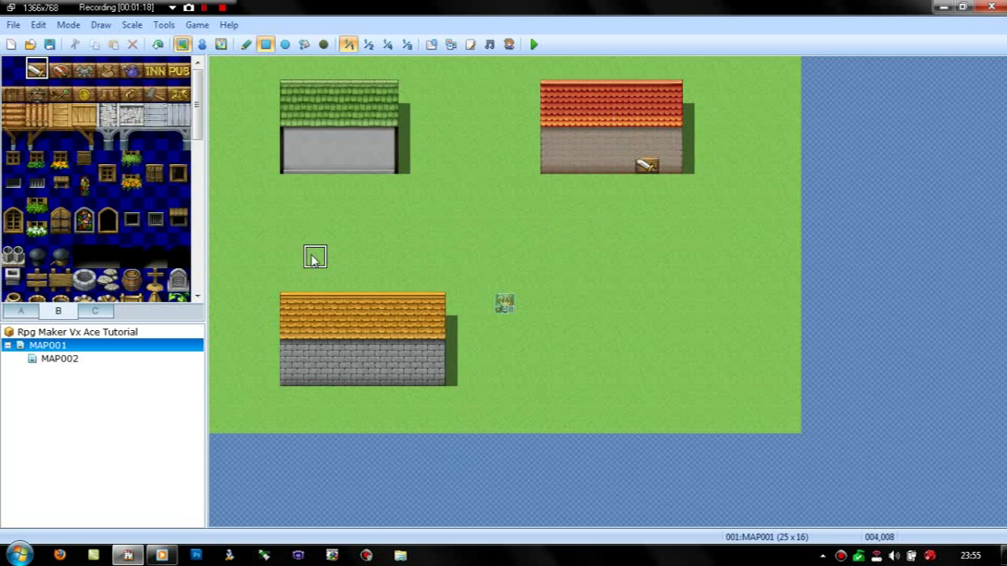
pyautogui.hotkey('ctrl', 'z')
pyautogui.click(648, 141)
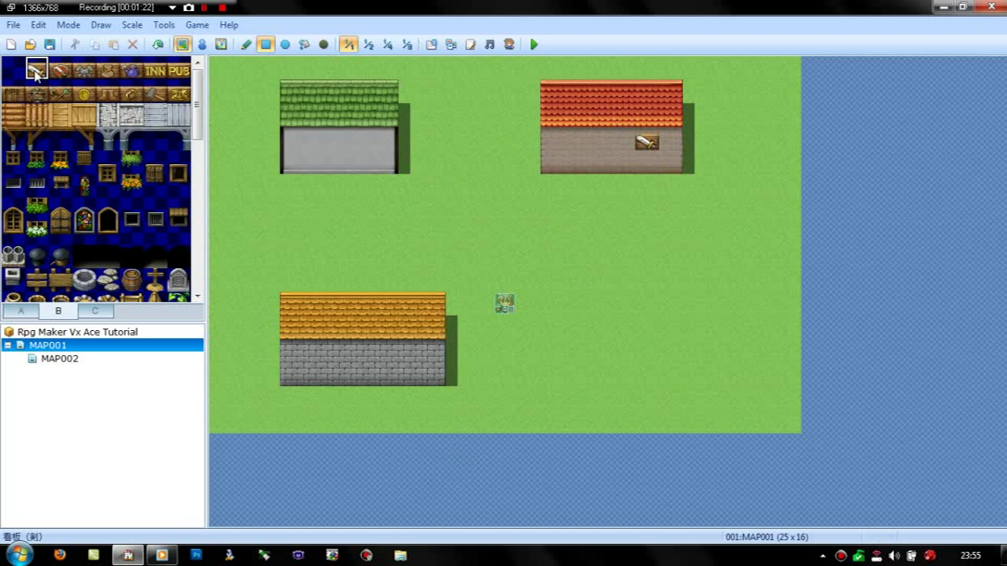
pyautogui.click(161, 71)
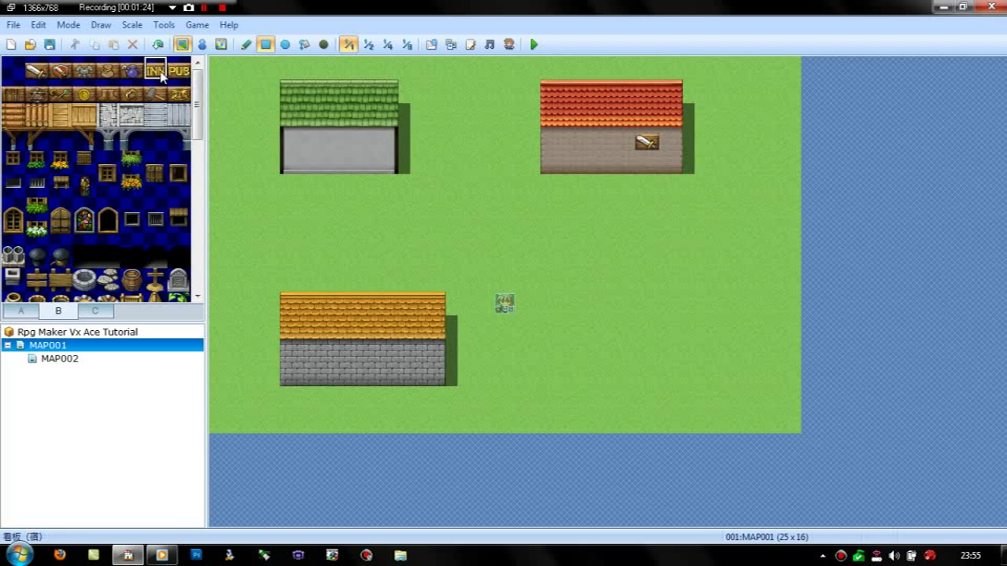
pyautogui.click(339, 141)
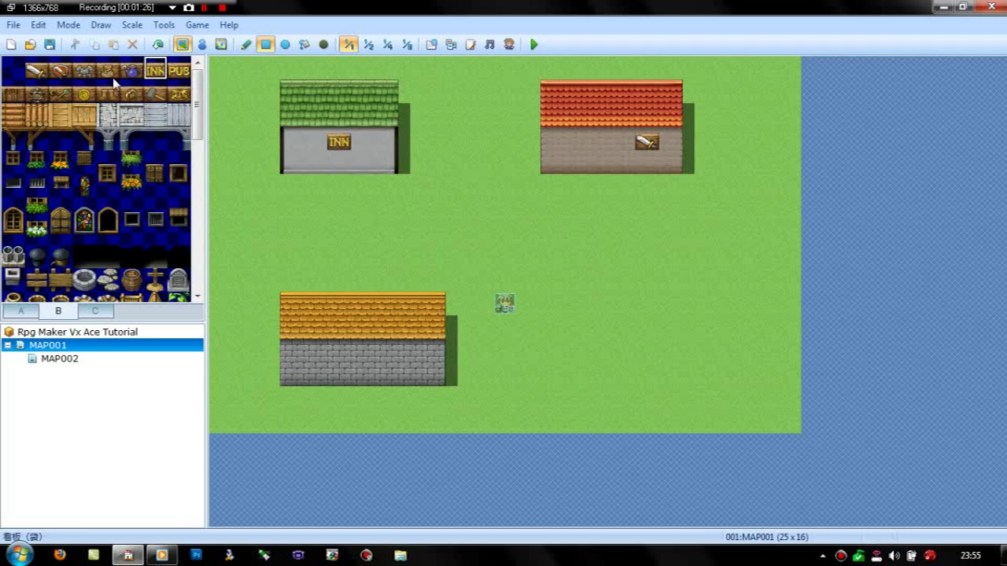
# - Add doorways to the INN, a square one to the red-roof house, and one to the orange house
pyautogui.click(84, 70)
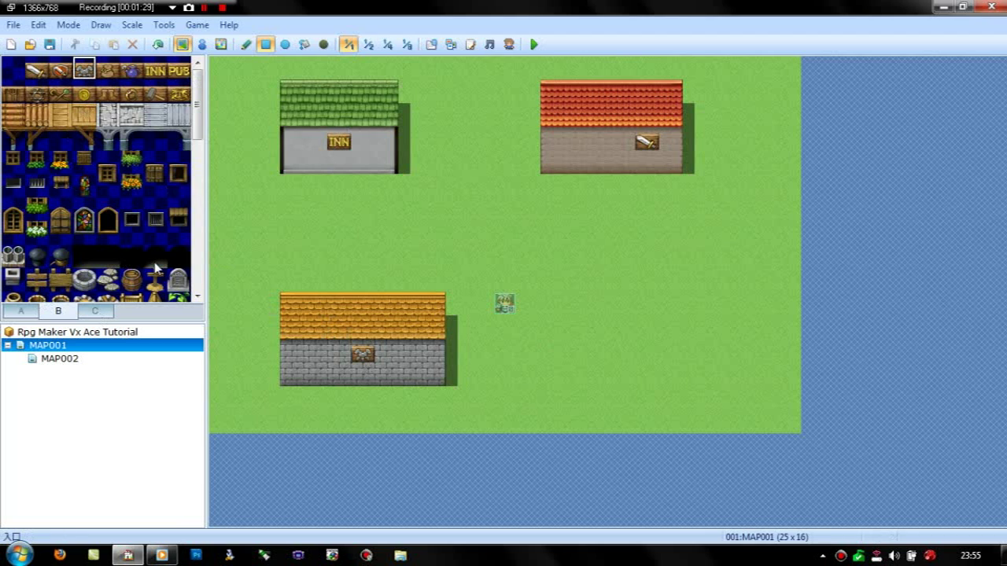
pyautogui.click(338, 161)
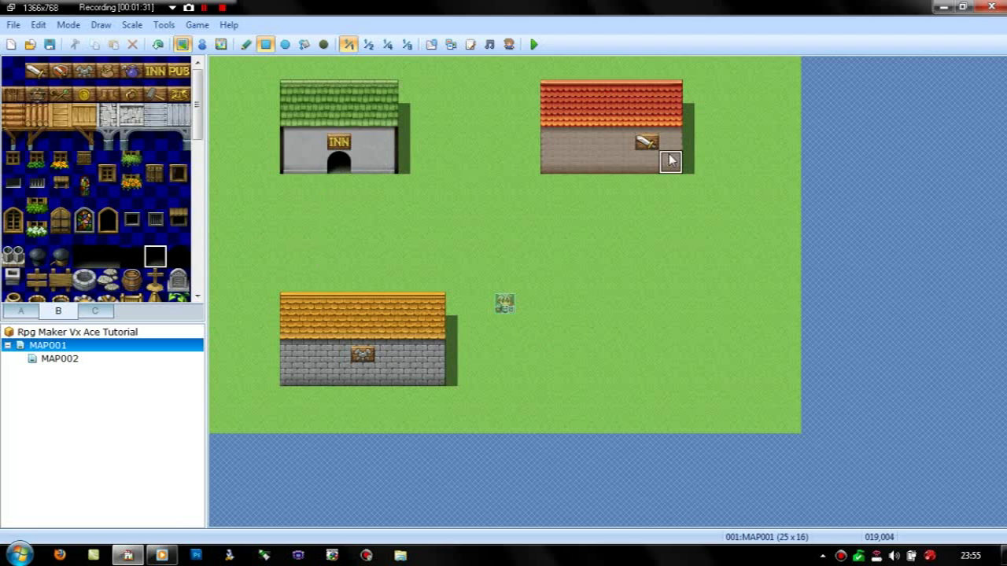
pyautogui.click(614, 162)
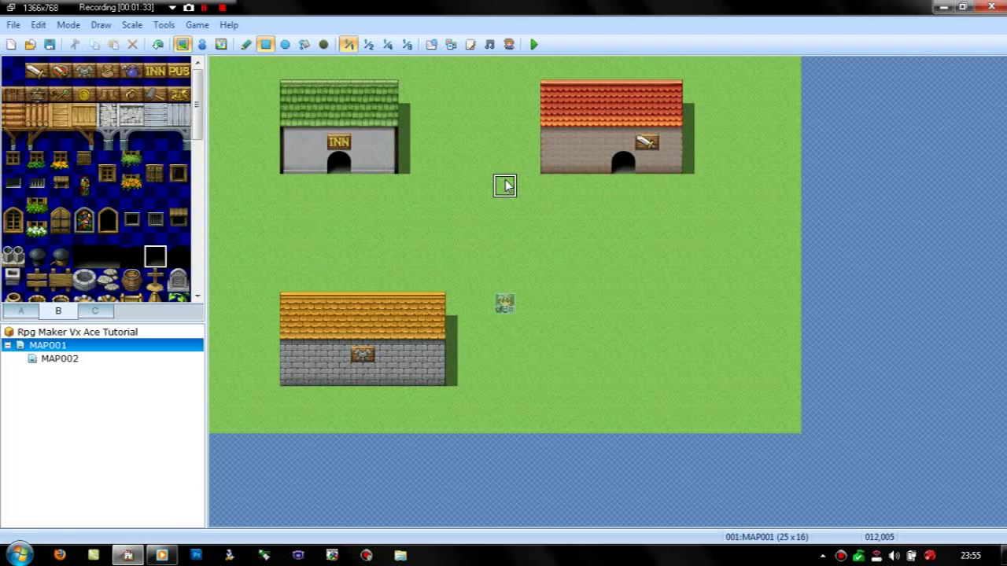
pyautogui.click(108, 257)
pyautogui.click(622, 162)
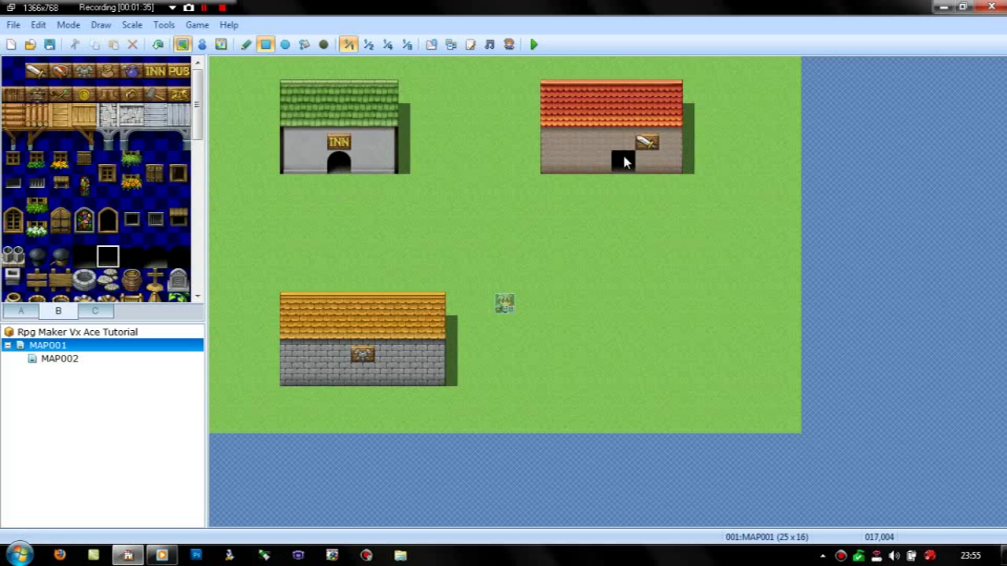
pyautogui.click(155, 257)
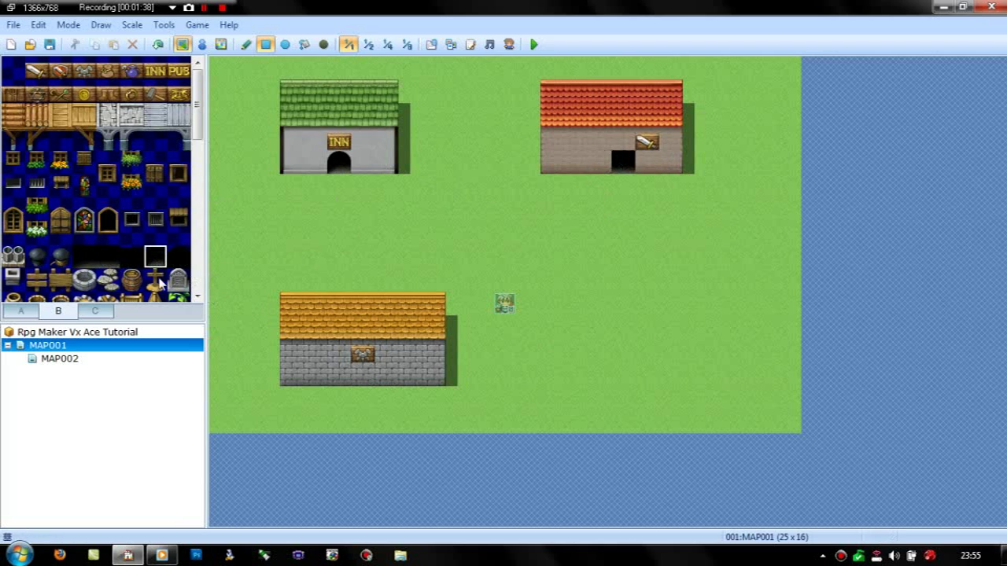
pyautogui.click(78, 258)
pyautogui.click(362, 373)
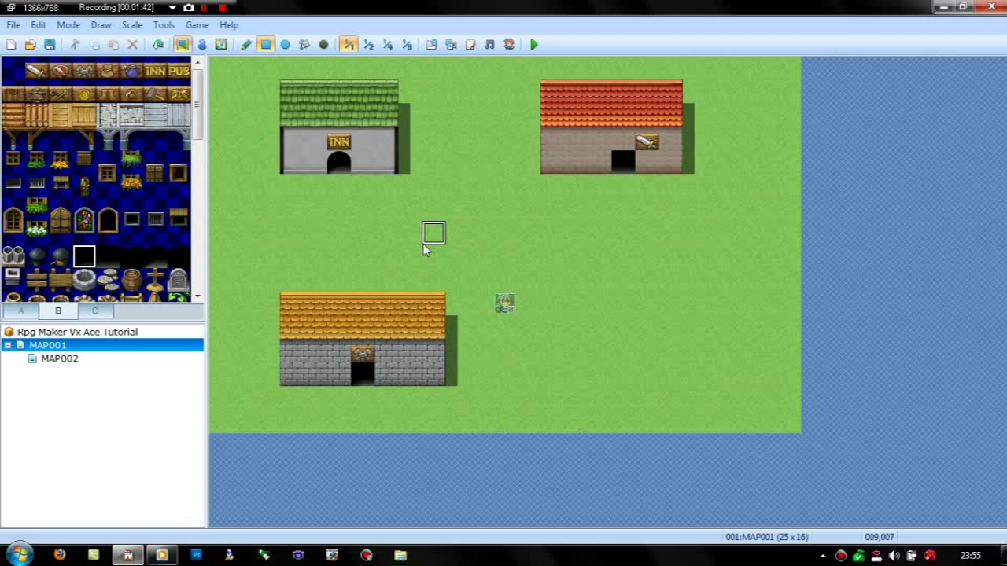
pyautogui.click(22, 311)
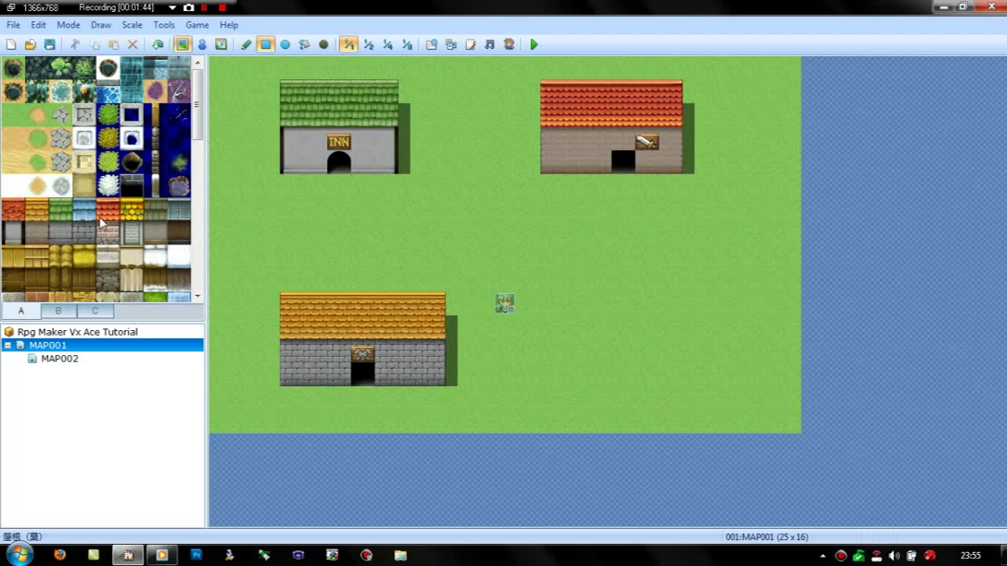
pyautogui.click(64, 239)
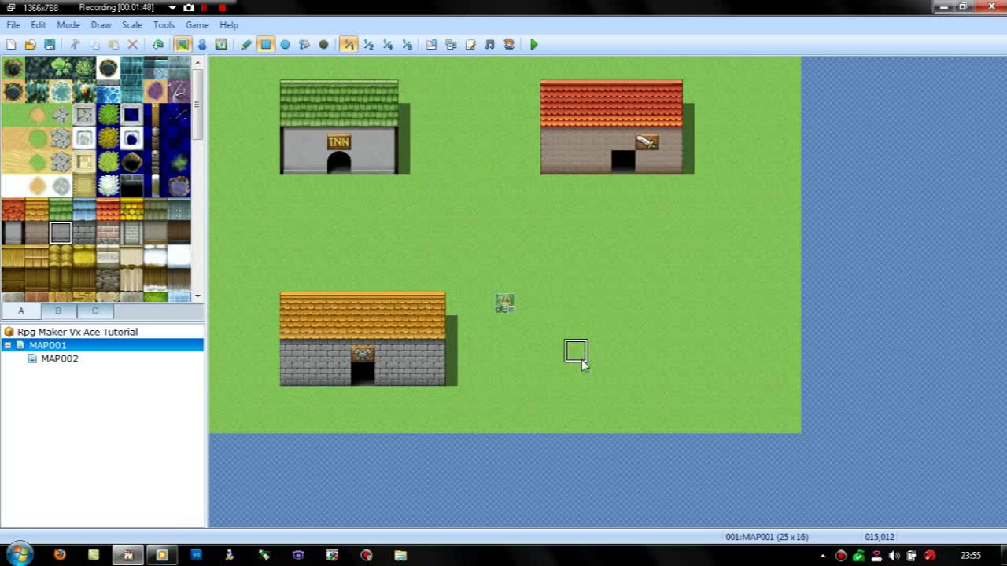
# - Paint a grey stone wall block at lower right with a yellow roof
pyautogui.moveTo(578, 351)
pyautogui.mouseDown()
pyautogui.moveTo(682, 322)
pyautogui.moveTo(575, 301)
pyautogui.mouseUp()
pyautogui.click(37, 209)
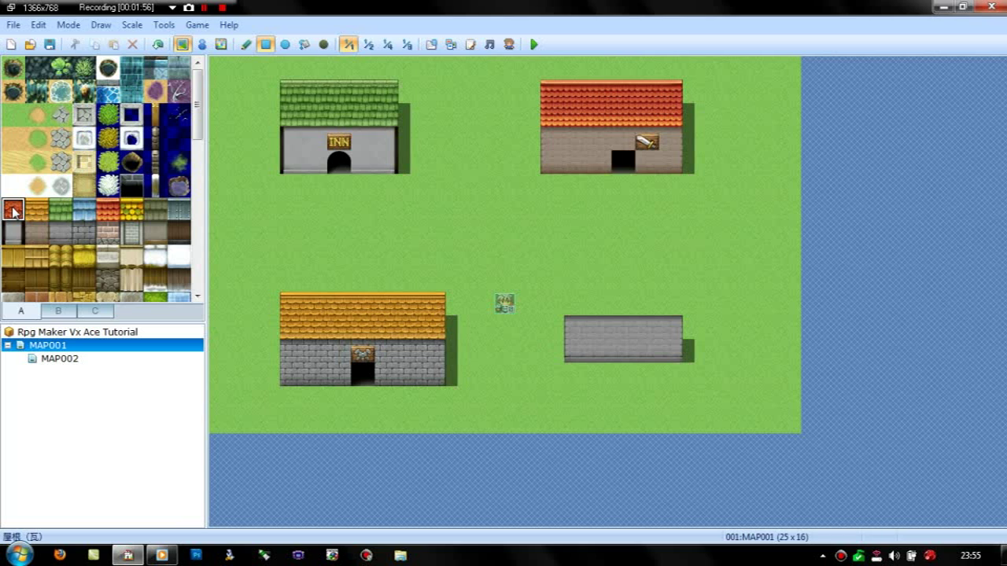
pyautogui.click(132, 209)
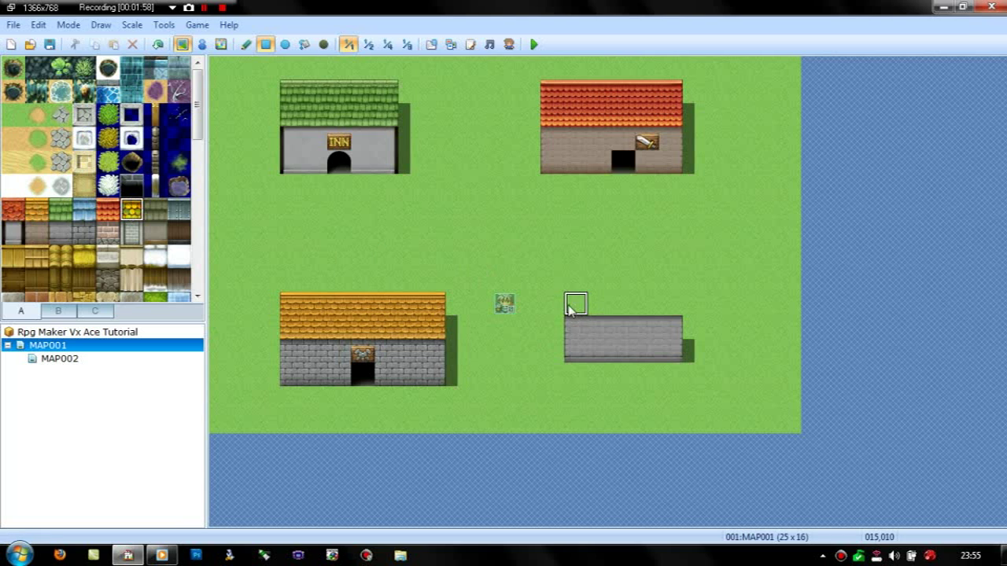
pyautogui.moveTo(576, 304); pyautogui.dragTo(670, 279)
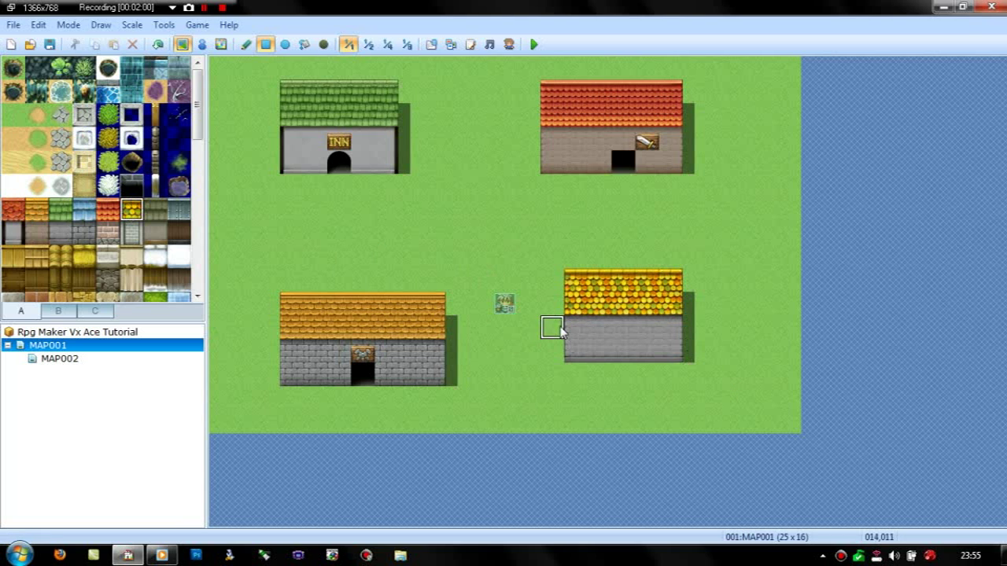
# - Put a shop sign and a dark doorway on the yellow house's wall
pyautogui.click(59, 311)
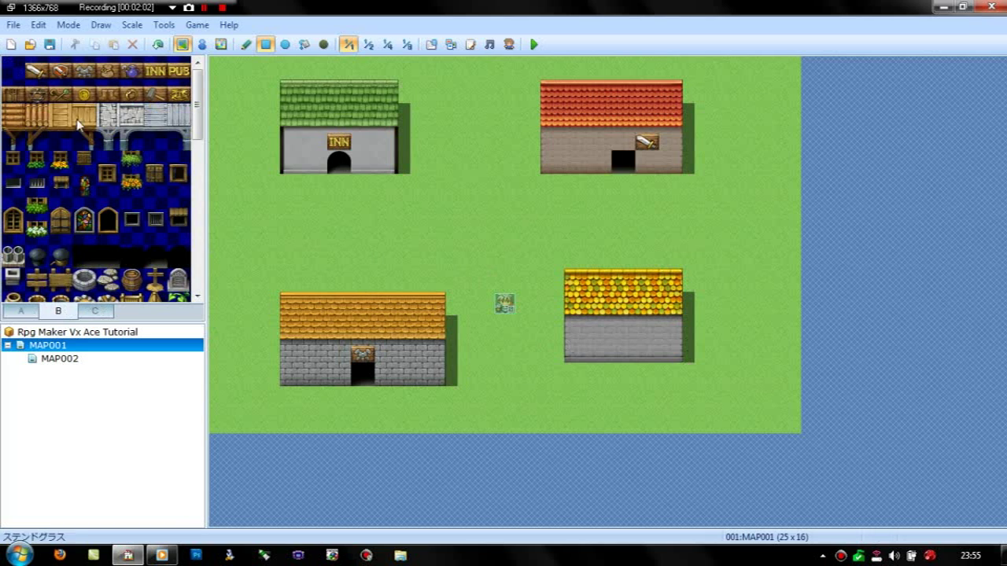
pyautogui.click(100, 79)
pyautogui.click(623, 331)
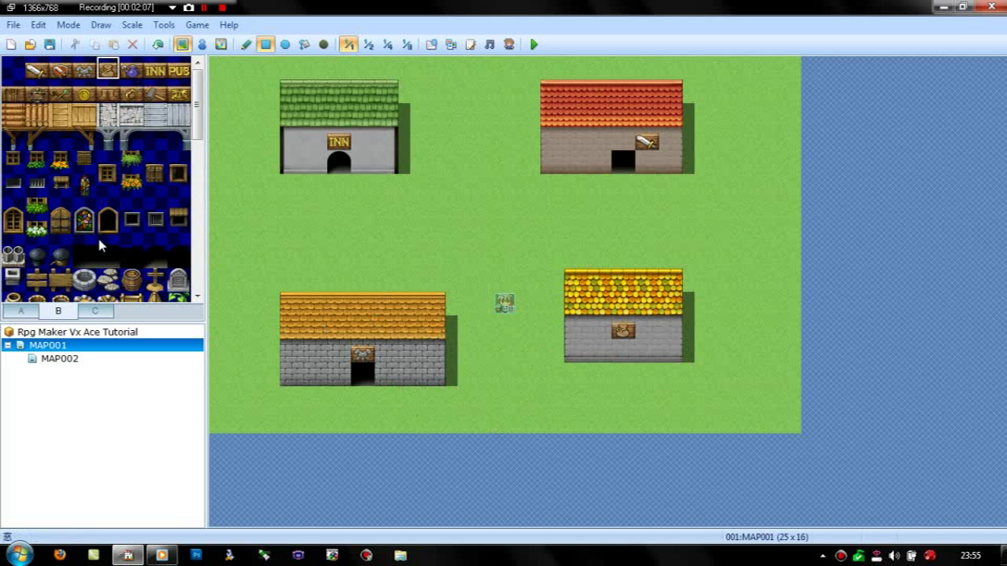
pyautogui.click(151, 260)
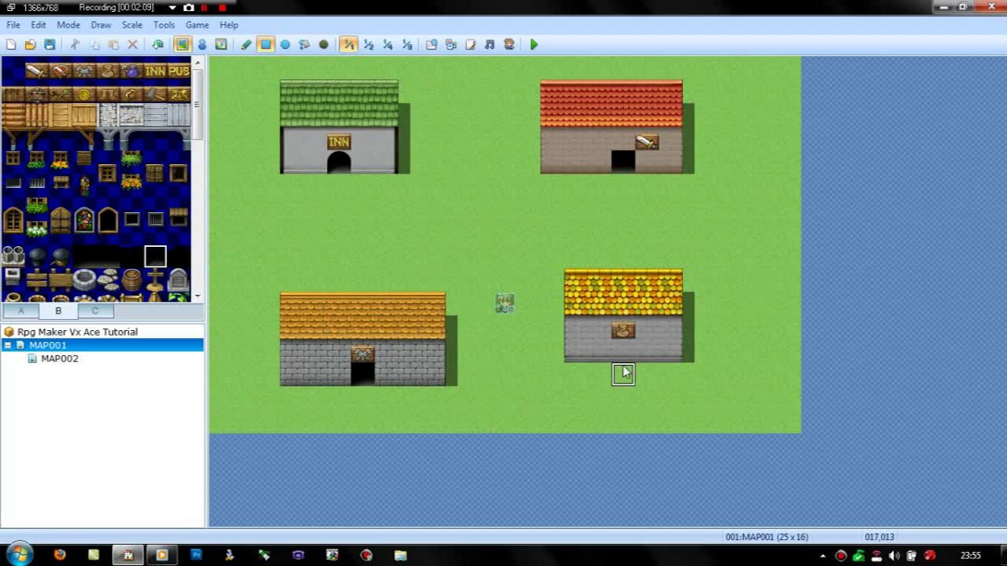
pyautogui.click(623, 352)
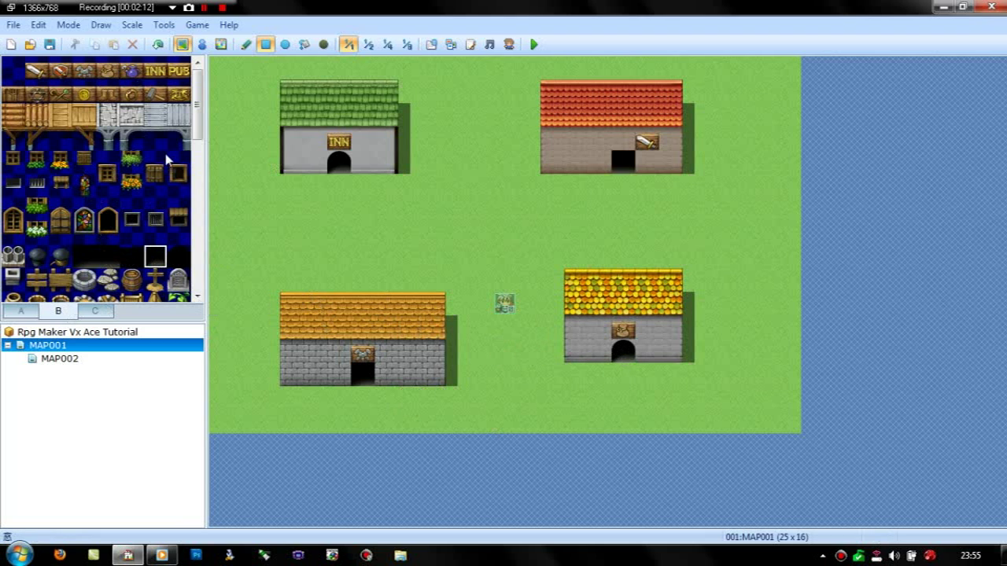
# - Flank the INN door with windows and move the red house's sword sign above its door
pyautogui.click(59, 161)
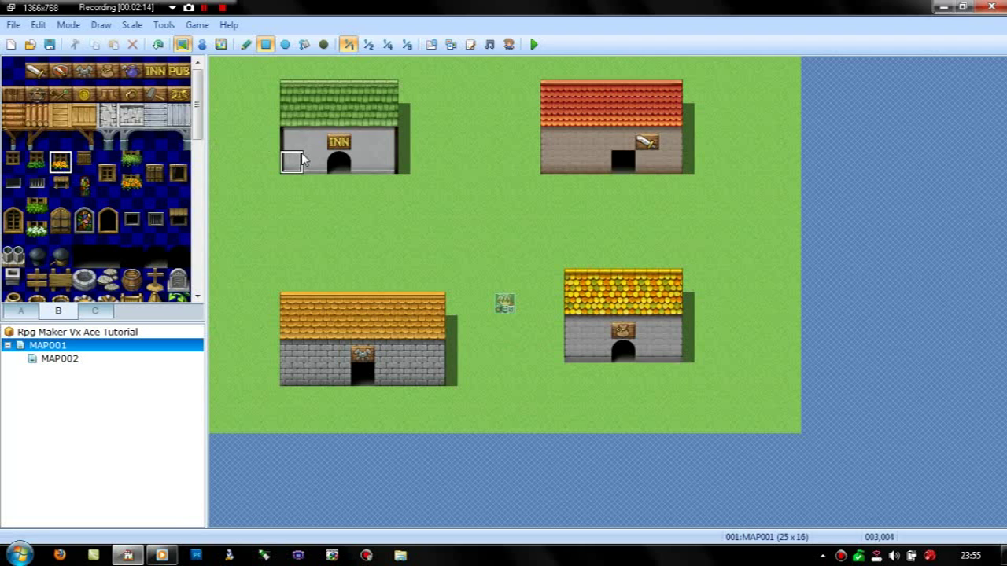
pyautogui.click(314, 161)
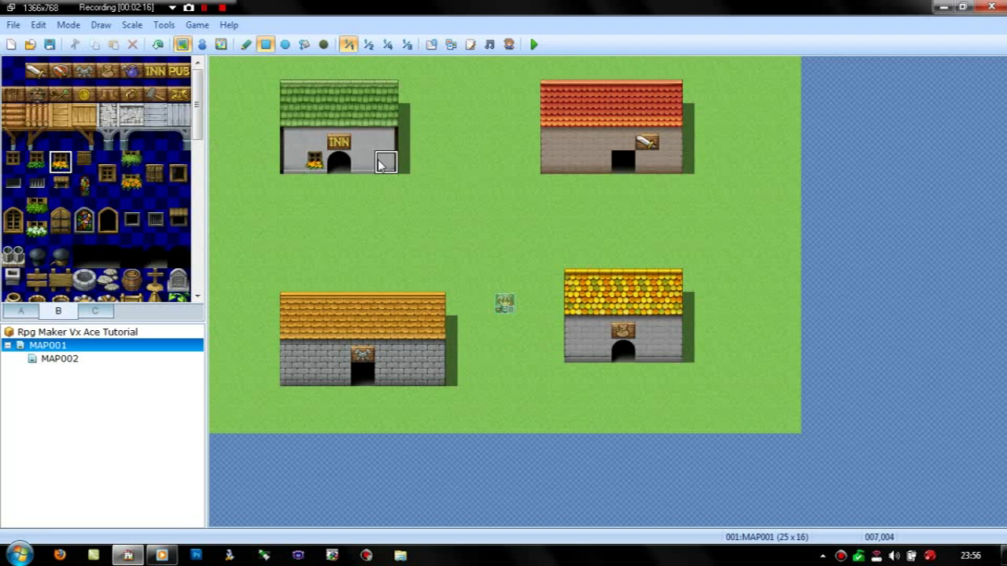
pyautogui.click(36, 162)
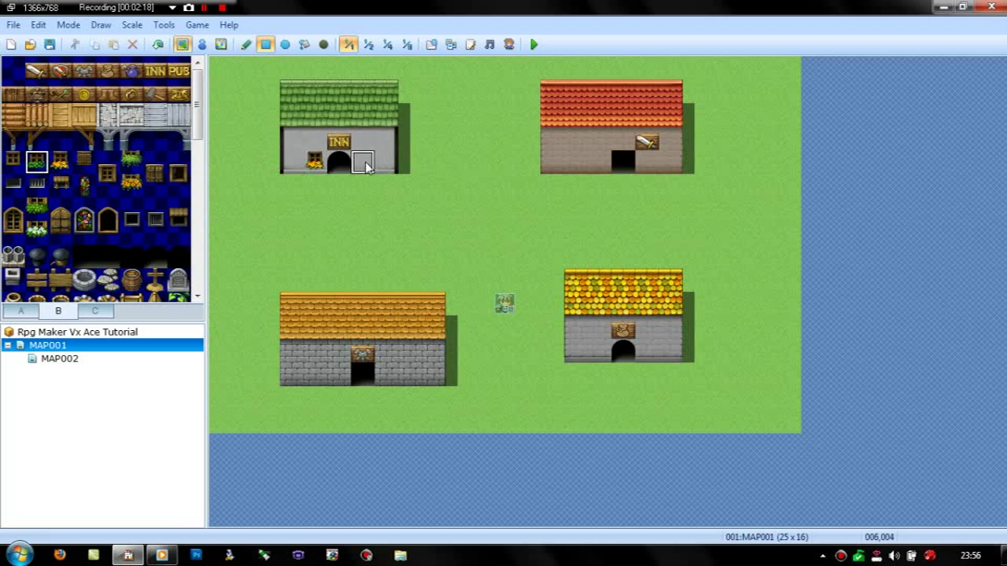
pyautogui.click(362, 162)
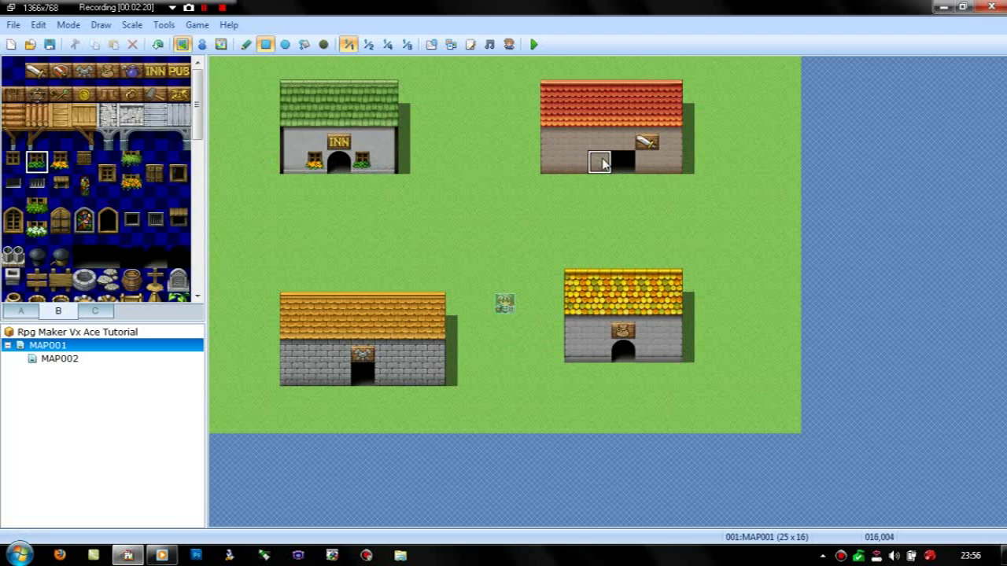
pyautogui.rightClick(575, 210)
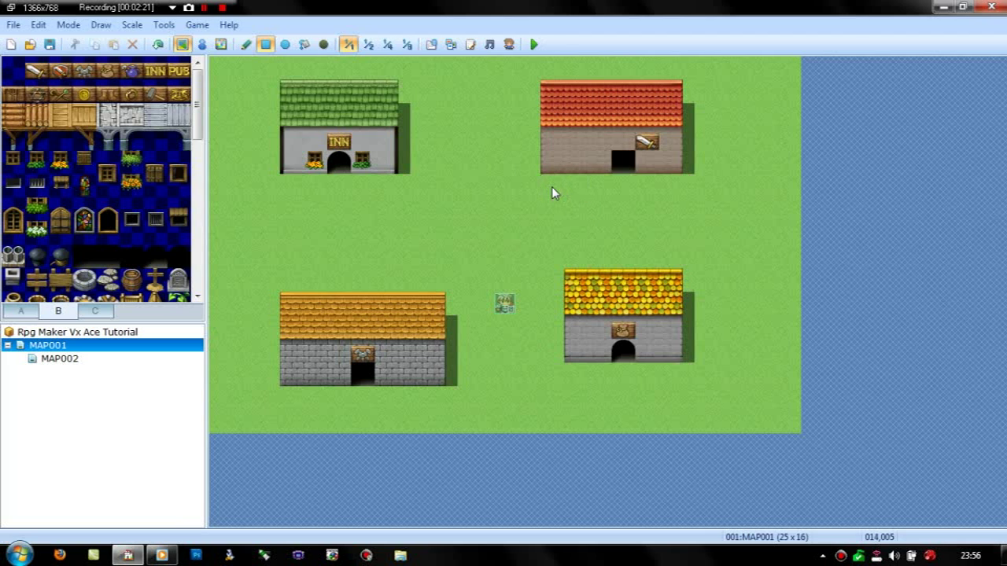
pyautogui.moveTo(552, 192); pyautogui.dragTo(551, 82)
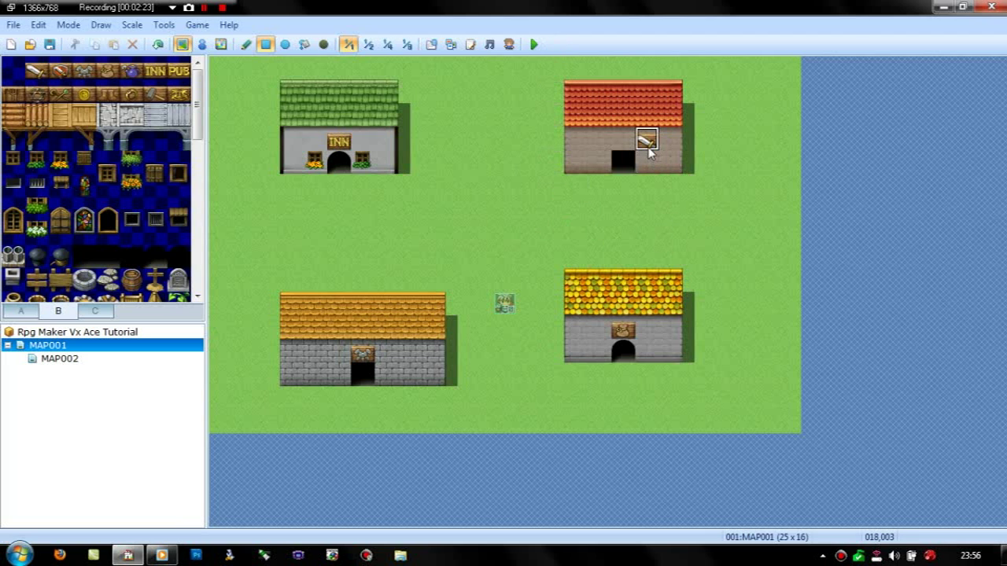
pyautogui.click(622, 142)
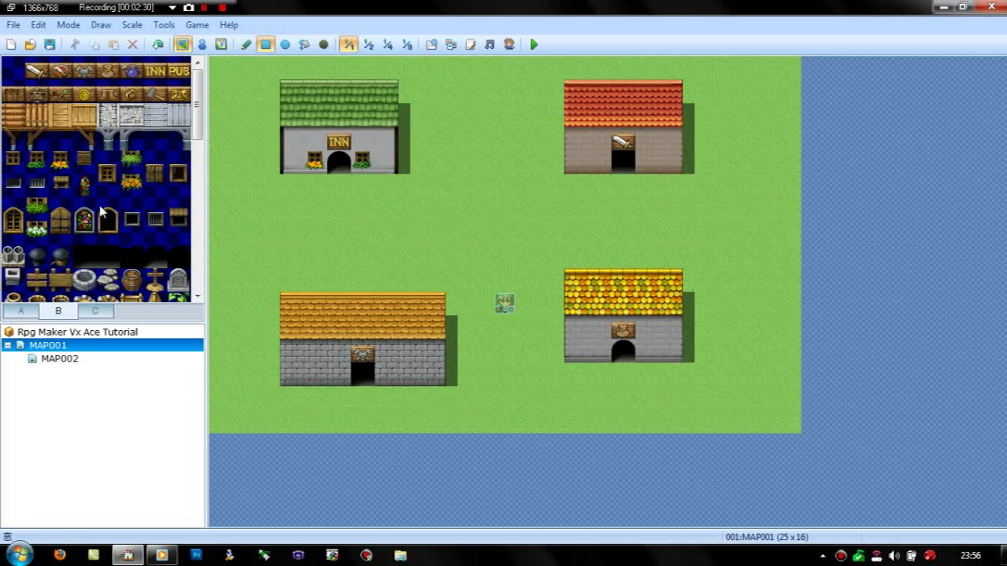
# - Add windows beside the red and orange house doors and arched windows on the yellow house
pyautogui.click(38, 163)
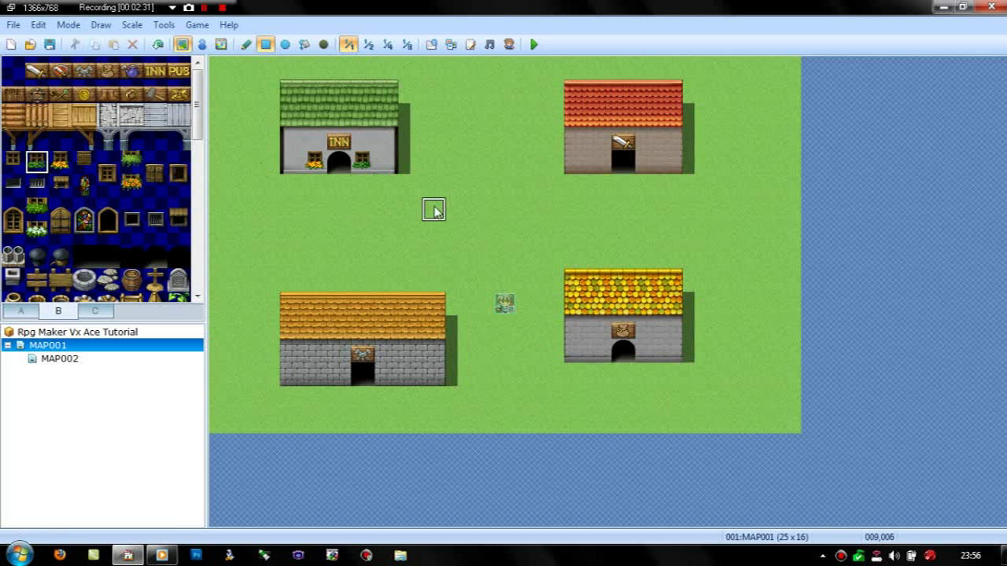
pyautogui.click(599, 161)
pyautogui.click(649, 164)
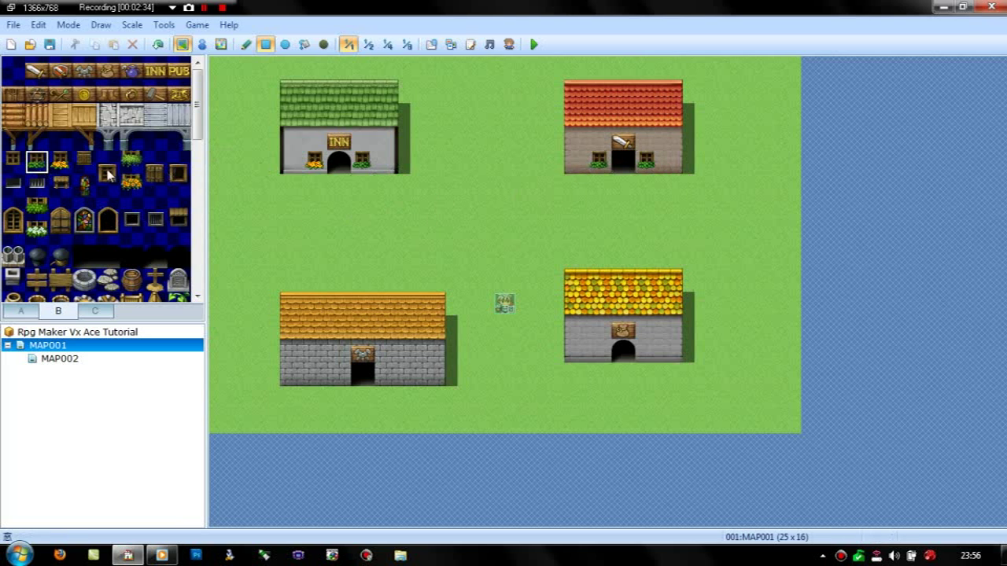
pyautogui.moveTo(108, 162); pyautogui.dragTo(108, 185)
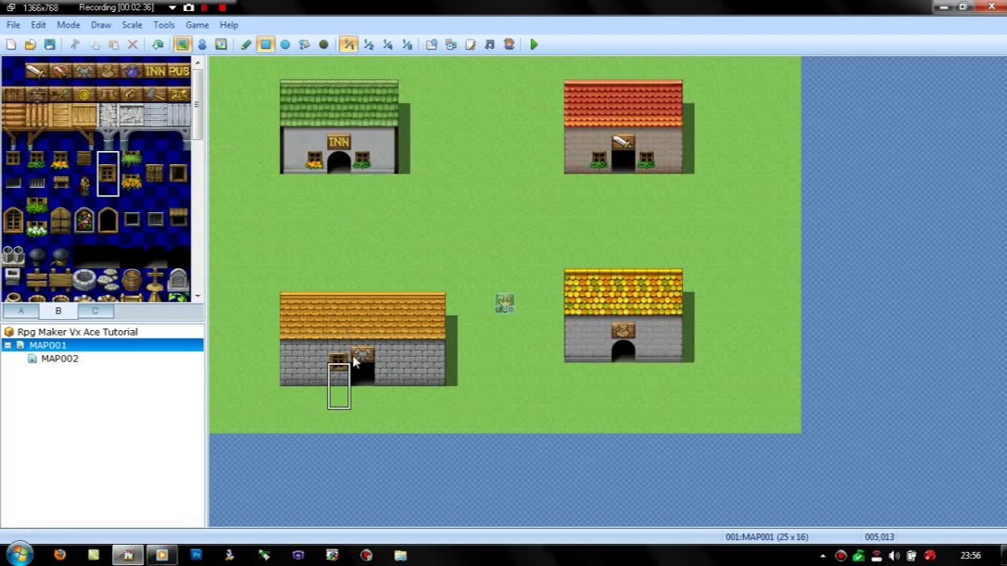
pyautogui.click(389, 357)
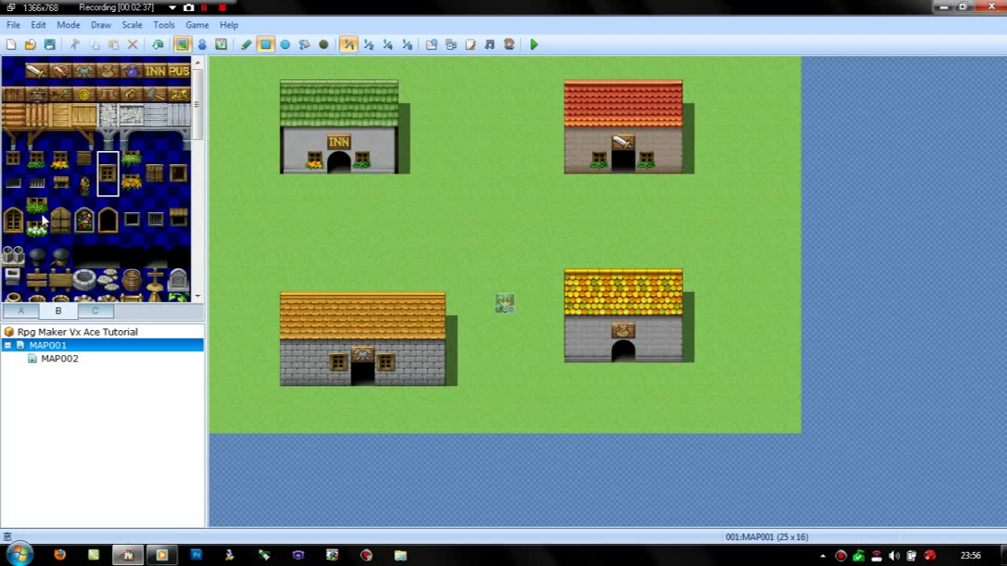
pyautogui.click(11, 221)
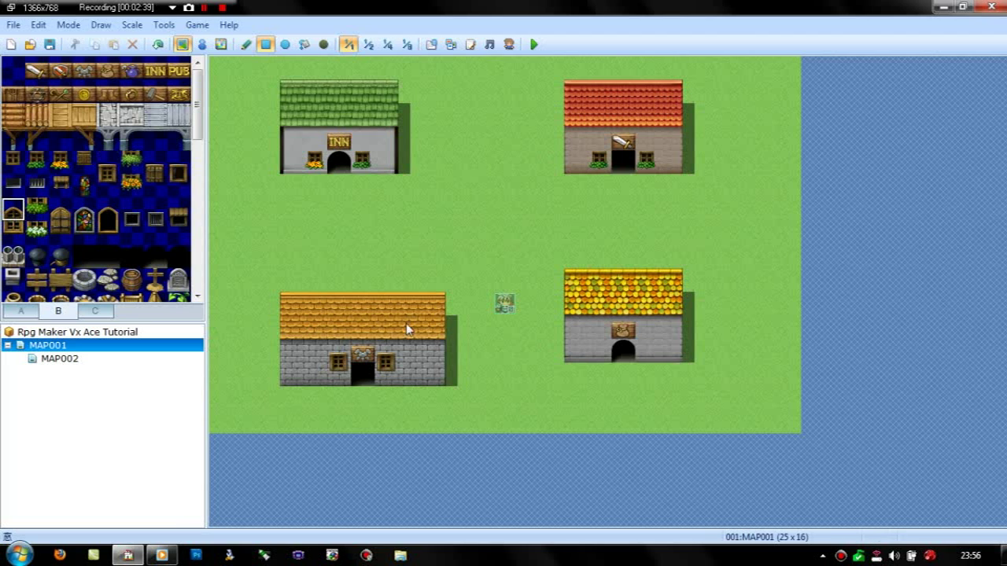
pyautogui.click(596, 332)
pyautogui.click(130, 183)
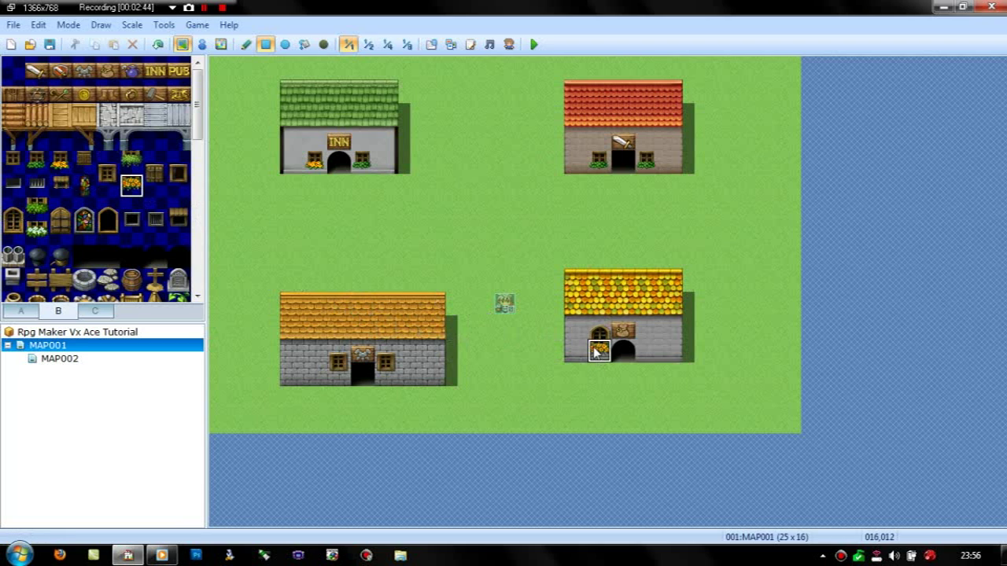
pyautogui.click(12, 232)
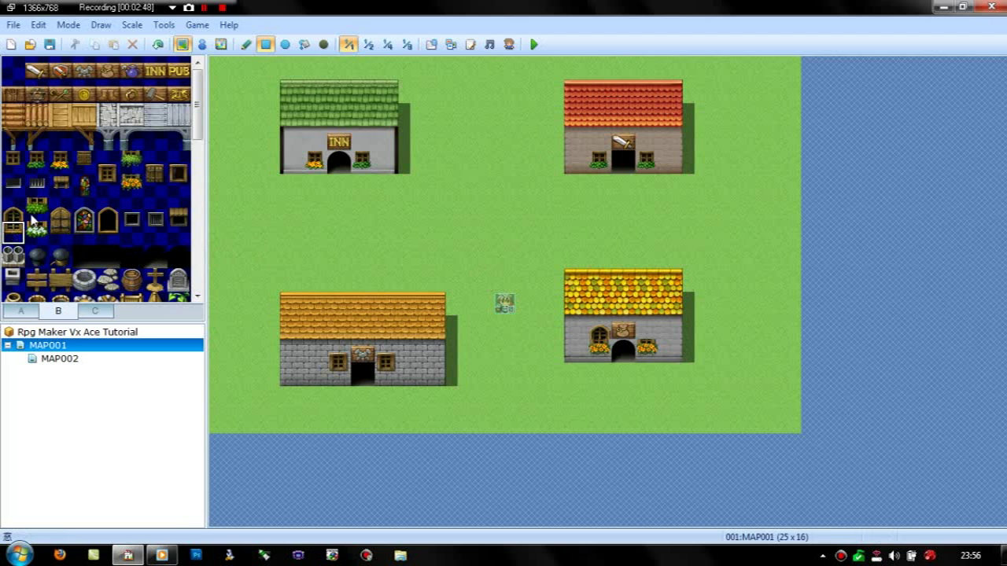
pyautogui.click(23, 214)
pyautogui.click(647, 335)
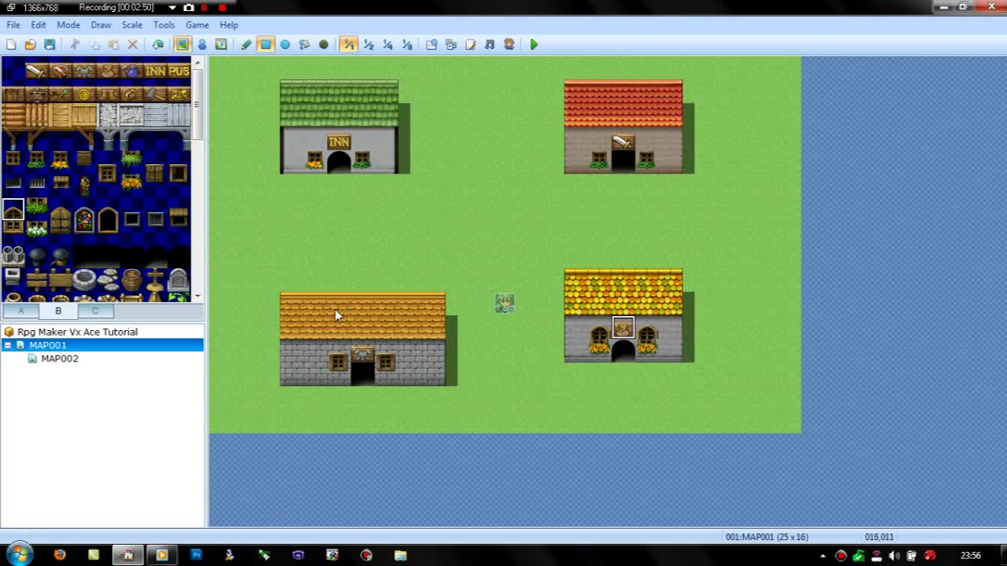
# - Add chimneys to the inn, red, yellow and orange roofs
pyautogui.click(11, 261)
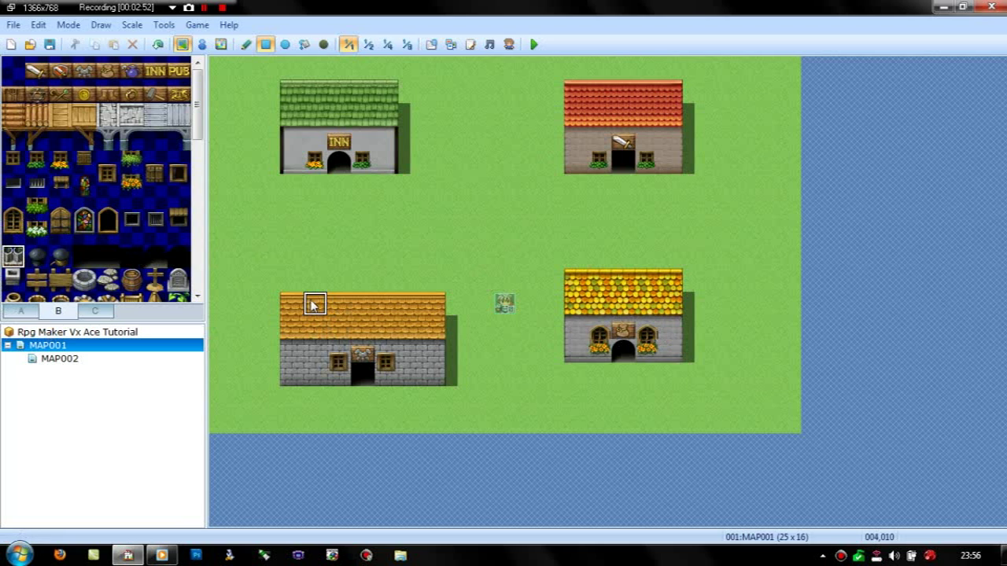
pyautogui.click(315, 95)
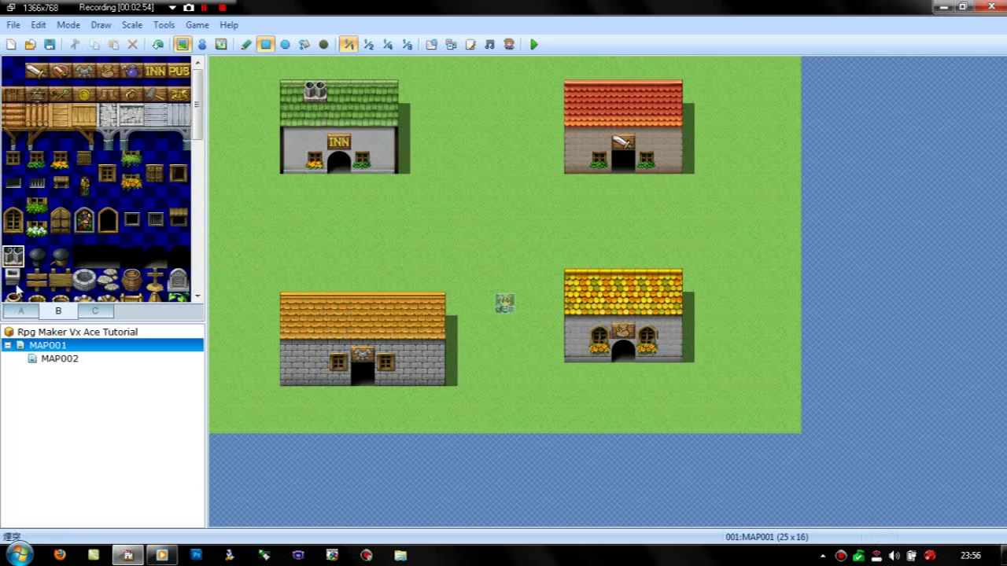
pyautogui.click(13, 280)
pyautogui.click(646, 89)
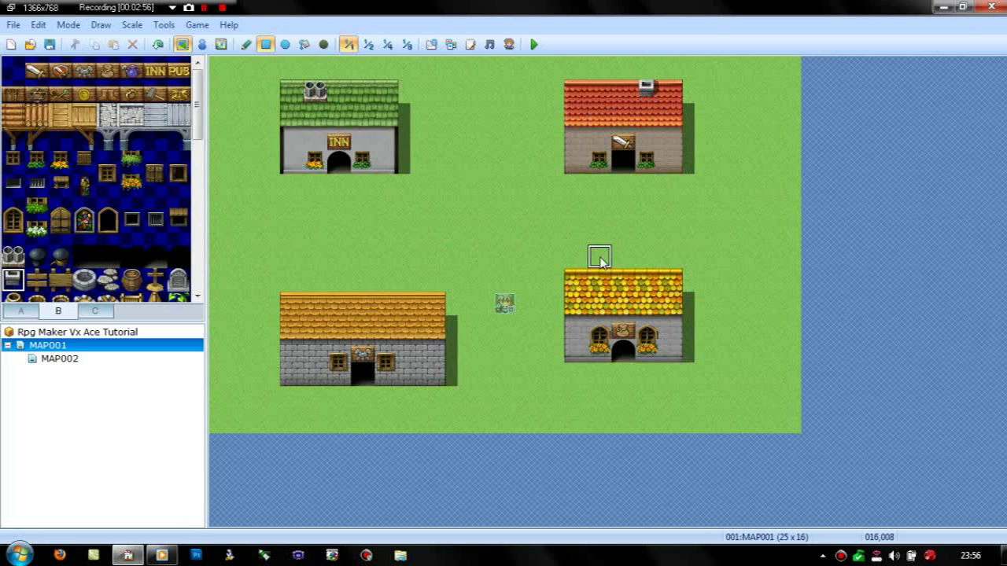
pyautogui.click(591, 284)
pyautogui.click(338, 303)
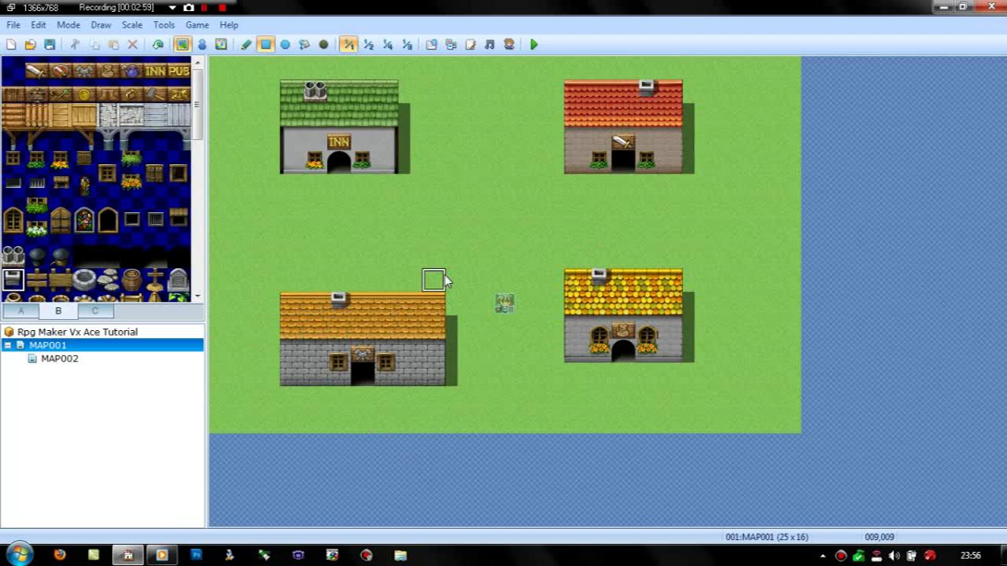
# - Delete MAP002 and create a new map named Inn
pyautogui.click(53, 358)
pyautogui.press('Delete')
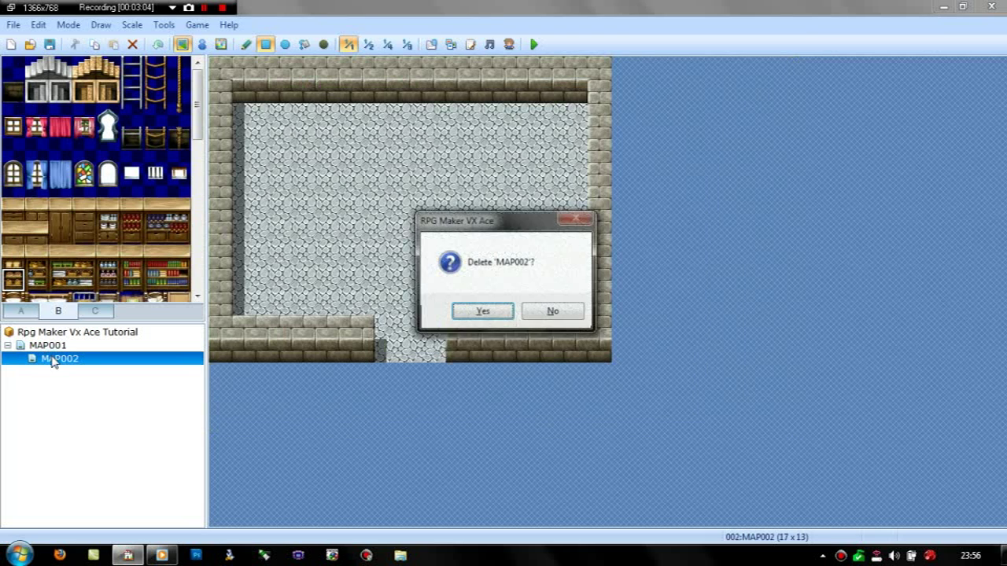
pyautogui.click(481, 312)
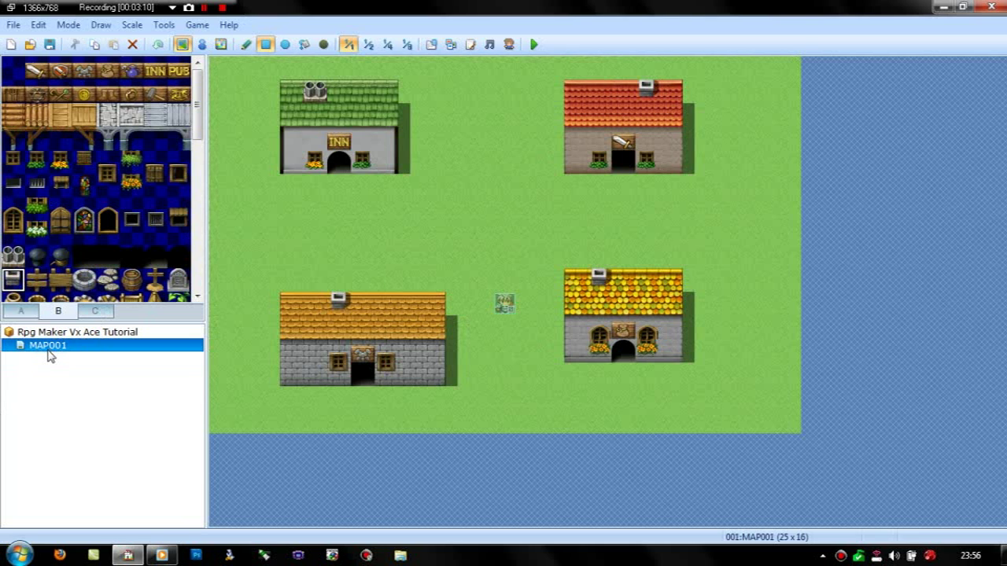
pyautogui.write('Inn')
pyautogui.press('Return')
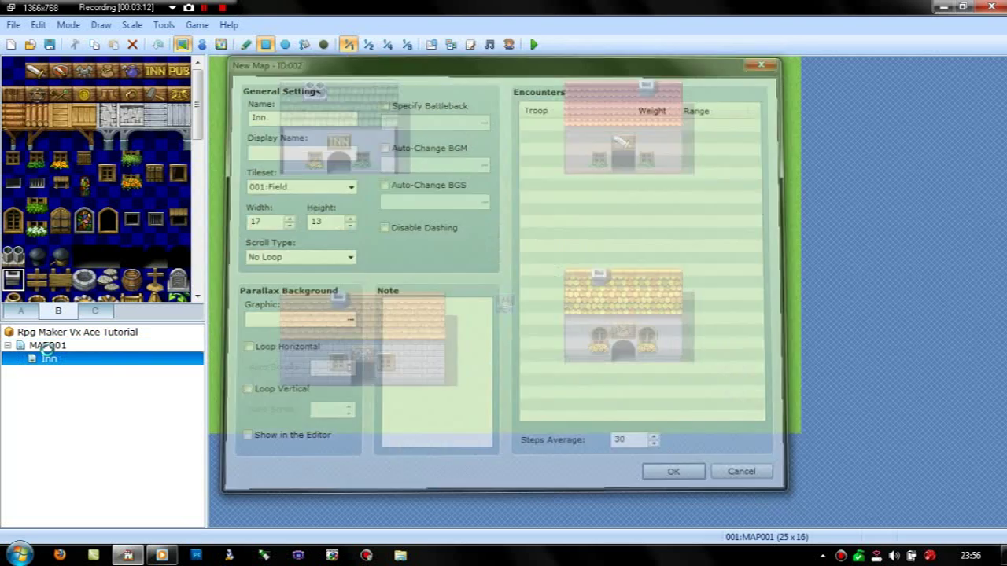
# - Create a Weapon shop child map under Inn, cancelling an extra new map
pyautogui.press('Insert')
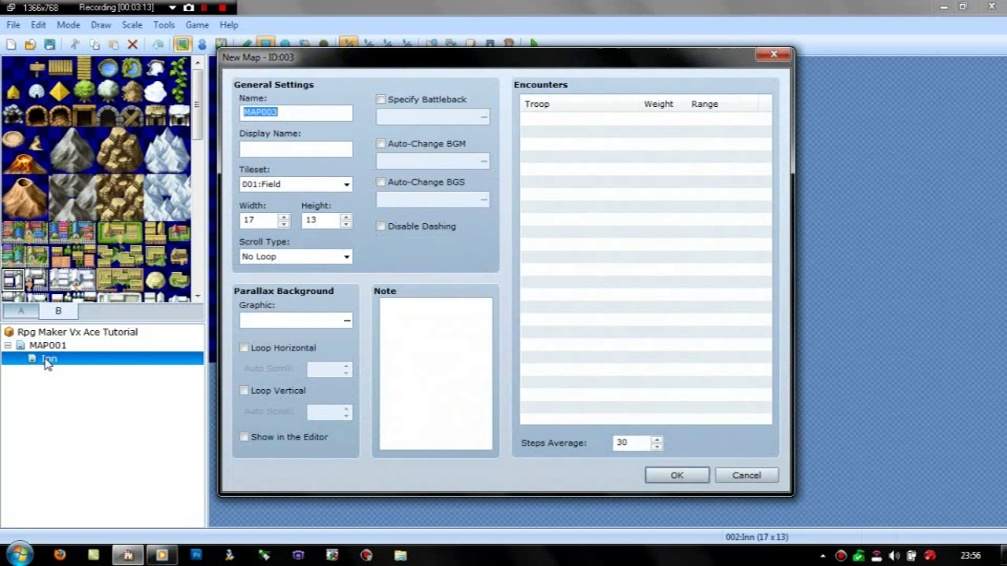
pyautogui.write('Weapon shop')
pyautogui.press('Return')
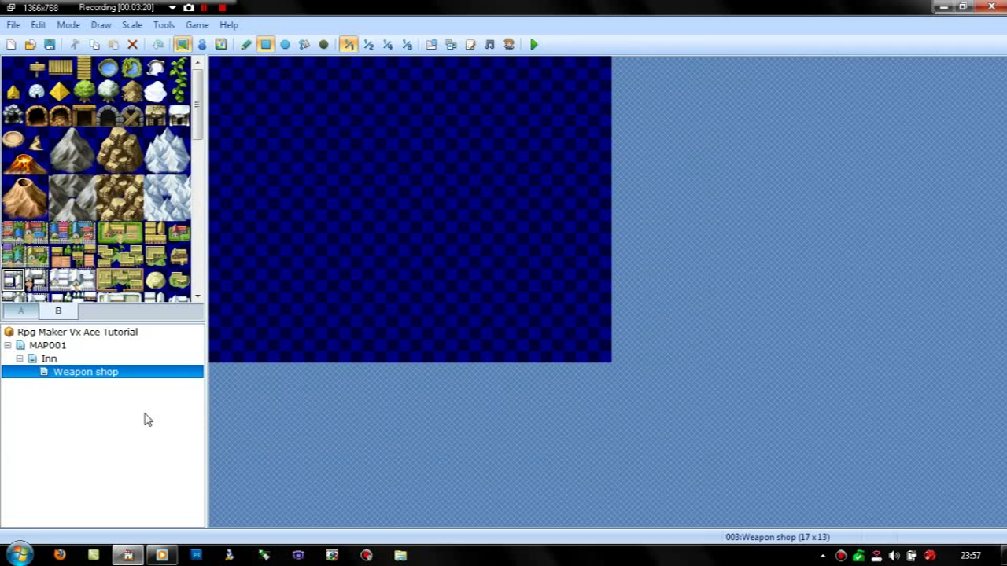
pyautogui.press('Insert')
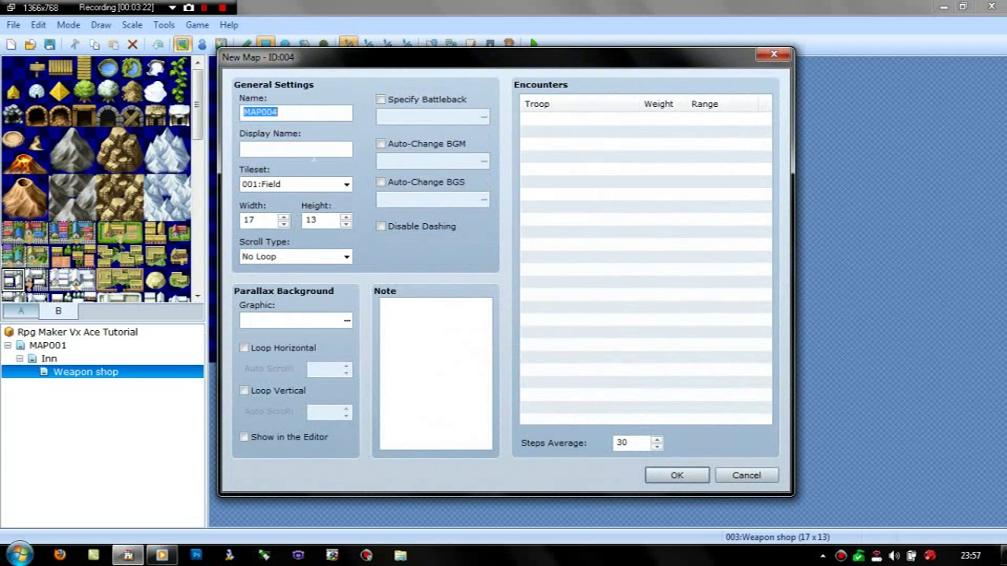
pyautogui.write('A')
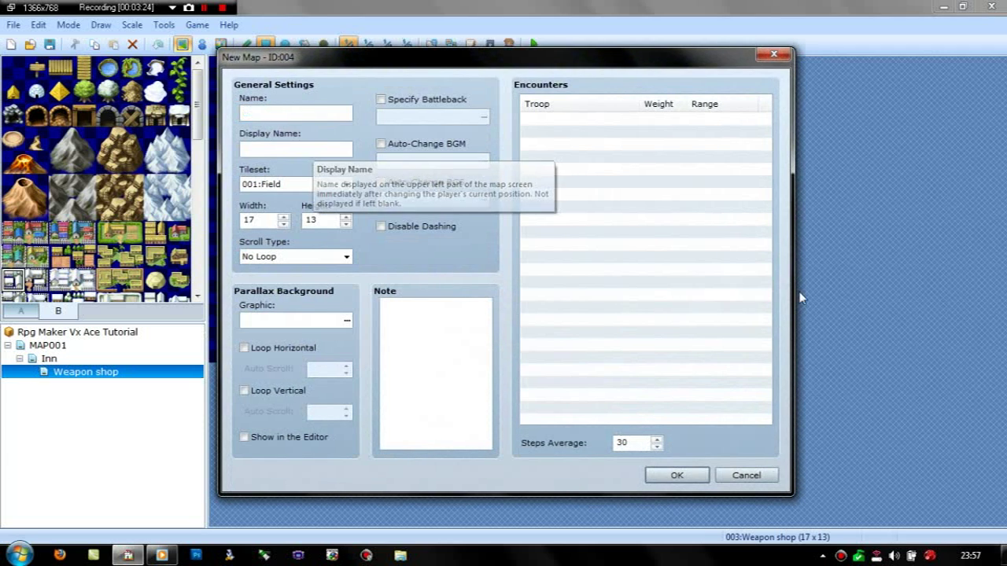
pyautogui.click(740, 473)
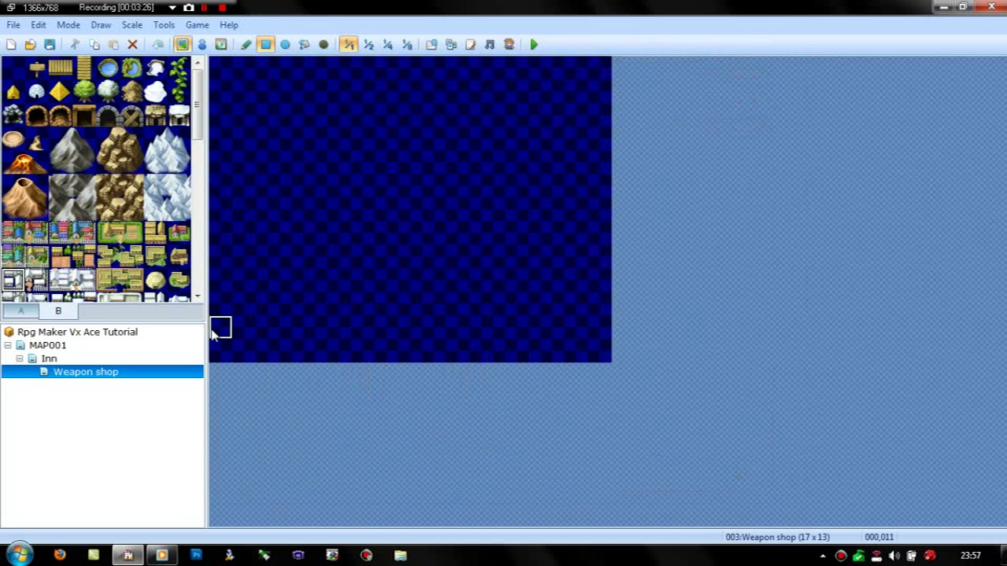
# - Reopen the MAP001 town map from the map tree
pyautogui.click(18, 361)
pyautogui.click(19, 360)
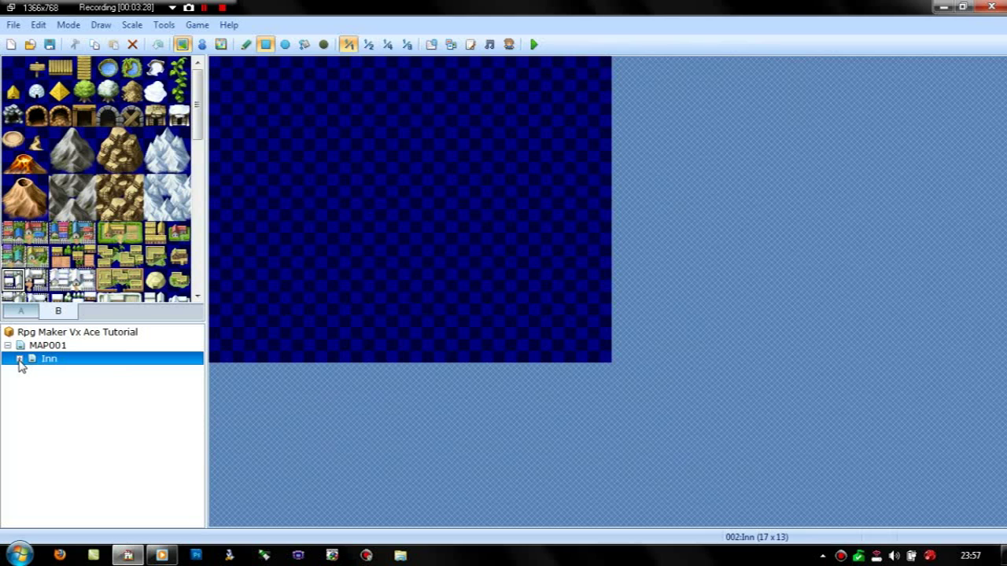
pyautogui.click(56, 378)
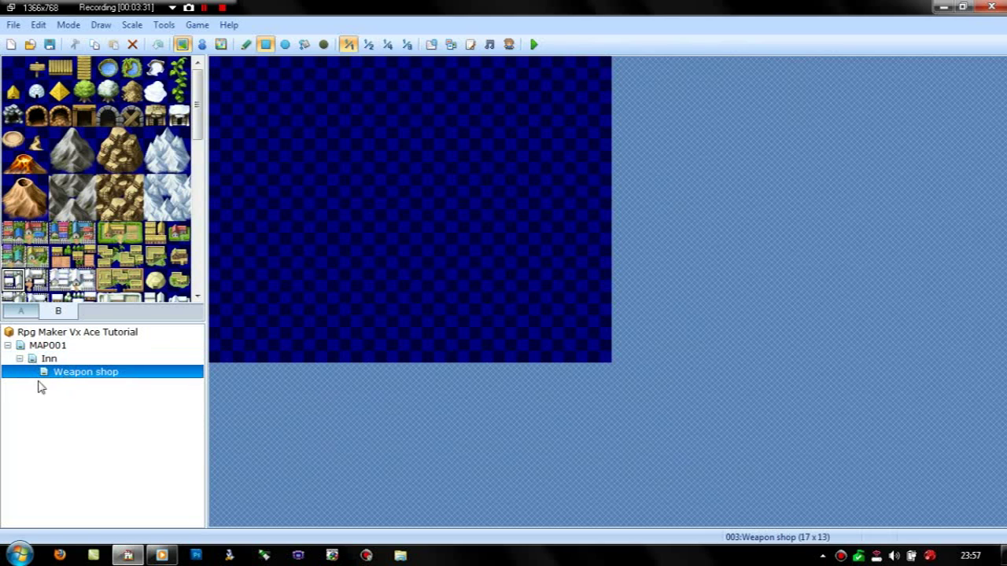
pyautogui.doubleClick(20, 347)
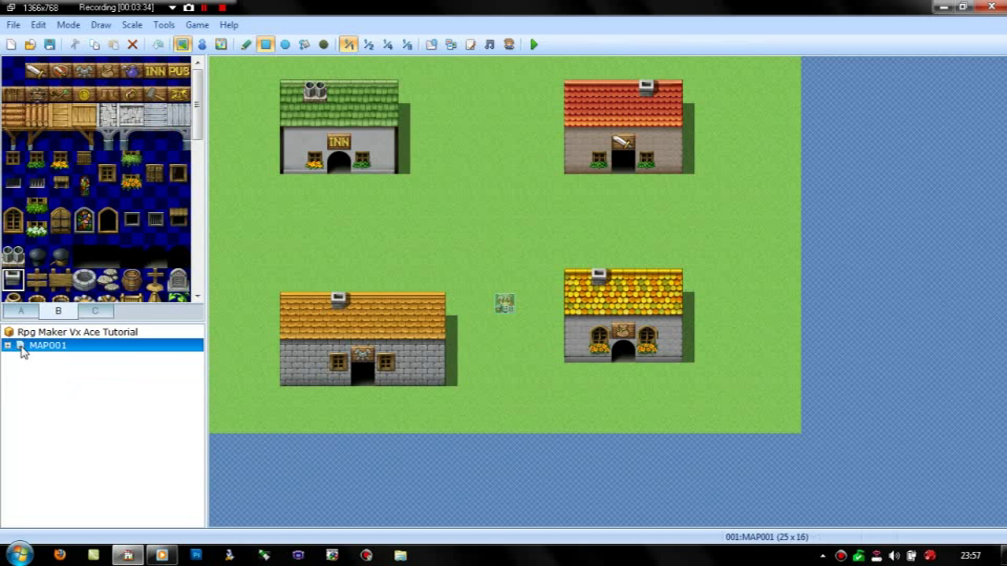
# - Move Weapon shop under MAP001 by pasting a copy there and deleting the one under Inn
pyautogui.click(7, 344)
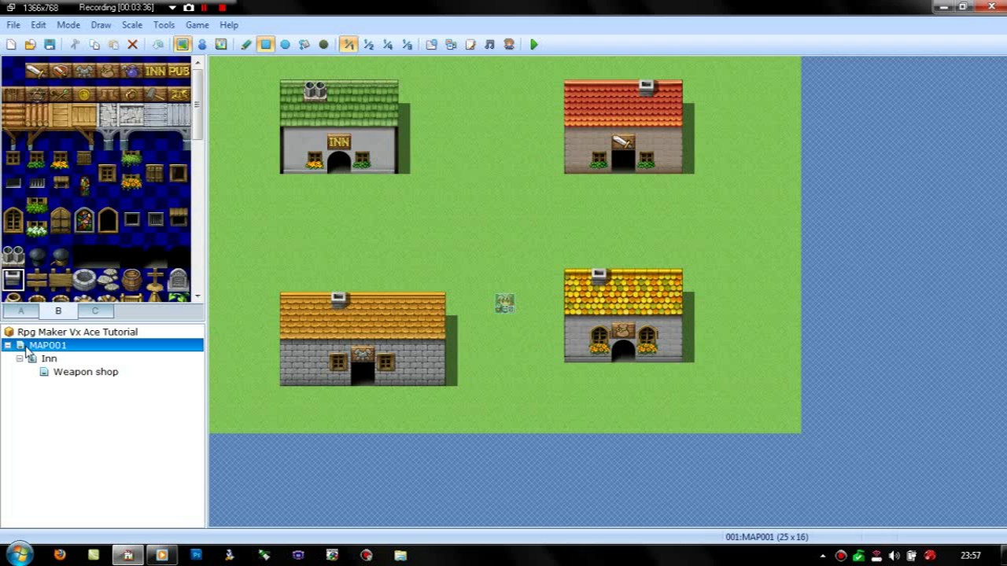
pyautogui.click(56, 370)
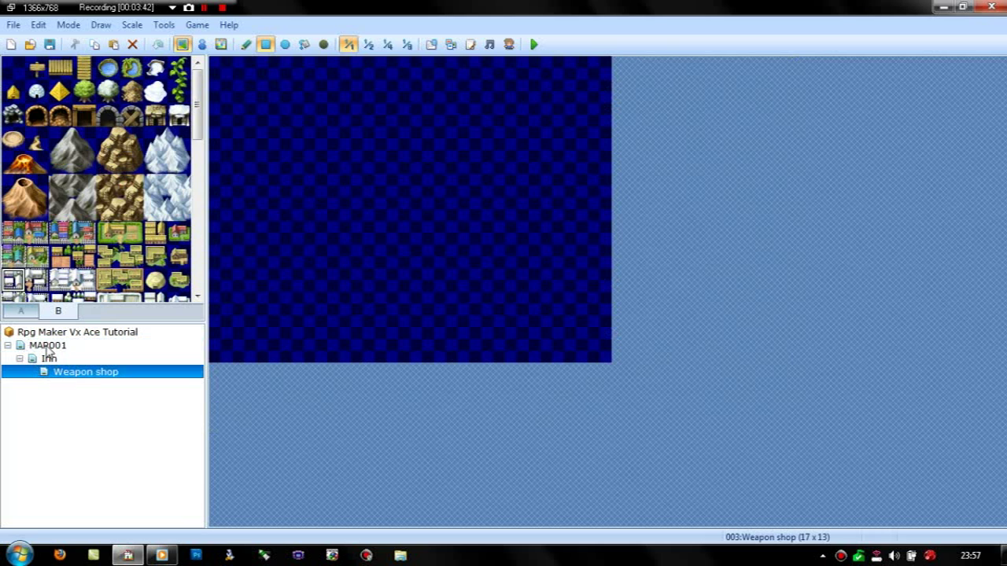
pyautogui.click(47, 345)
pyautogui.hotkey('ctrl', 'v')
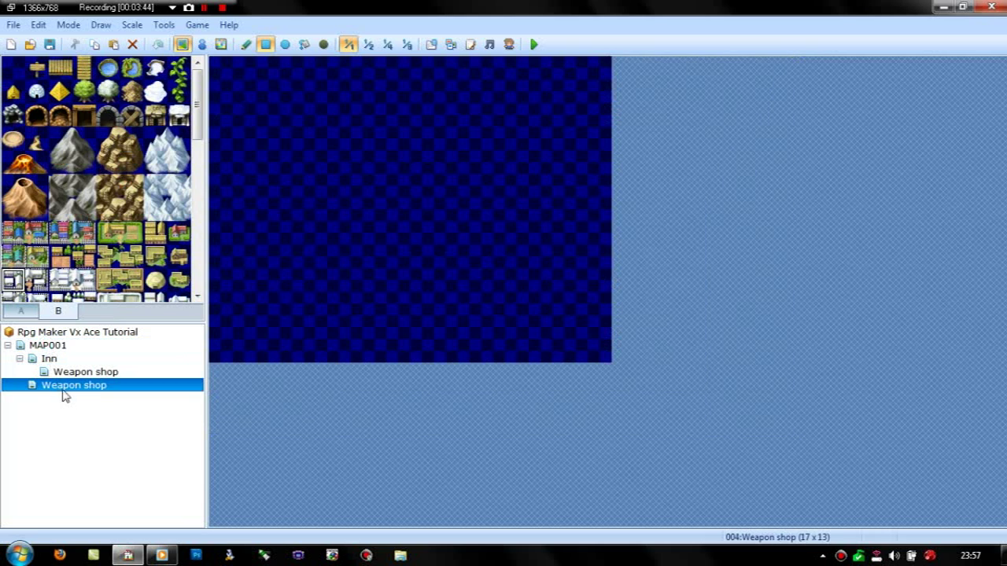
pyautogui.click(61, 372)
pyautogui.press('Delete')
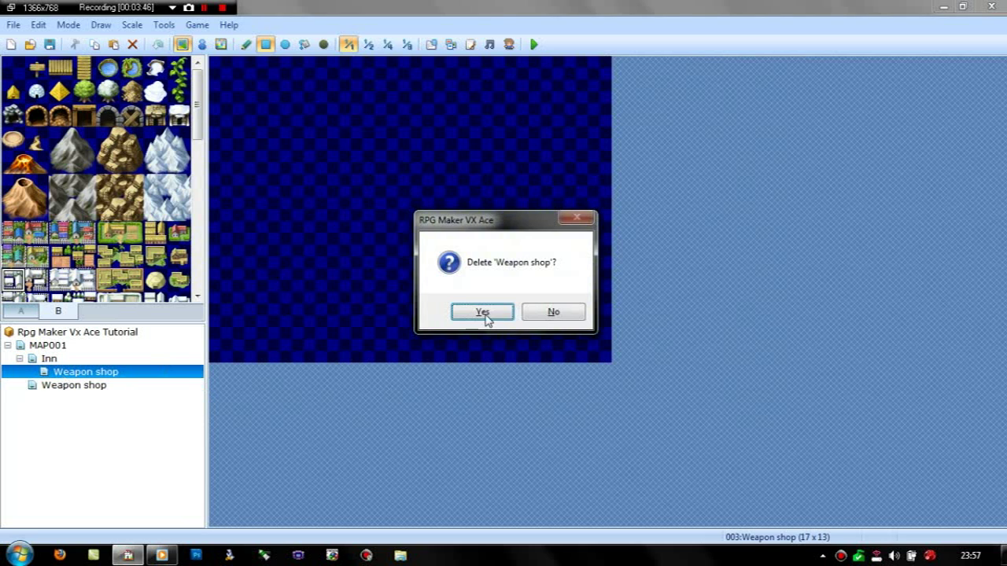
pyautogui.click(485, 315)
# - Create Potion Shop and Armor Shop child maps under MAP001
pyautogui.click(44, 348)
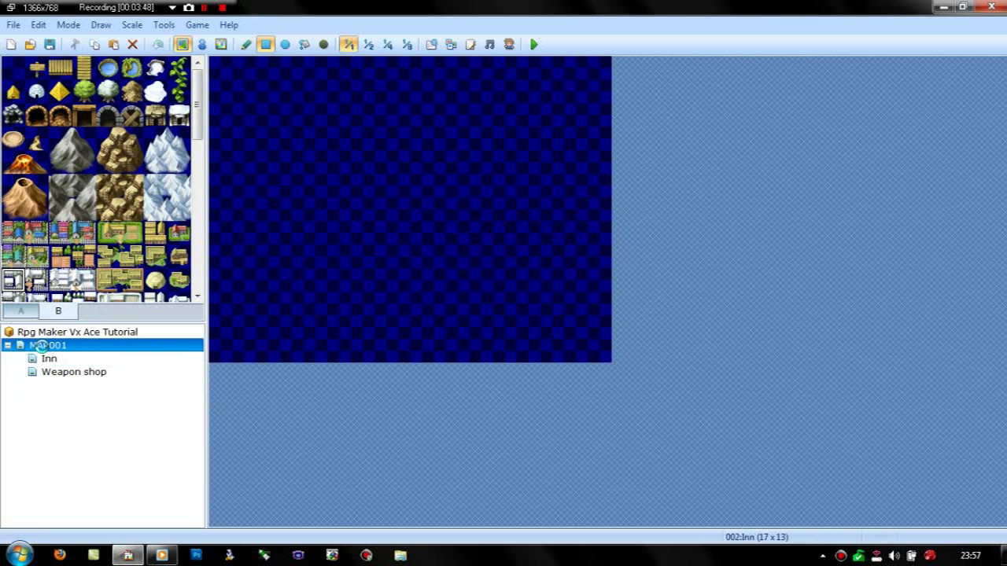
pyautogui.press('Insert')
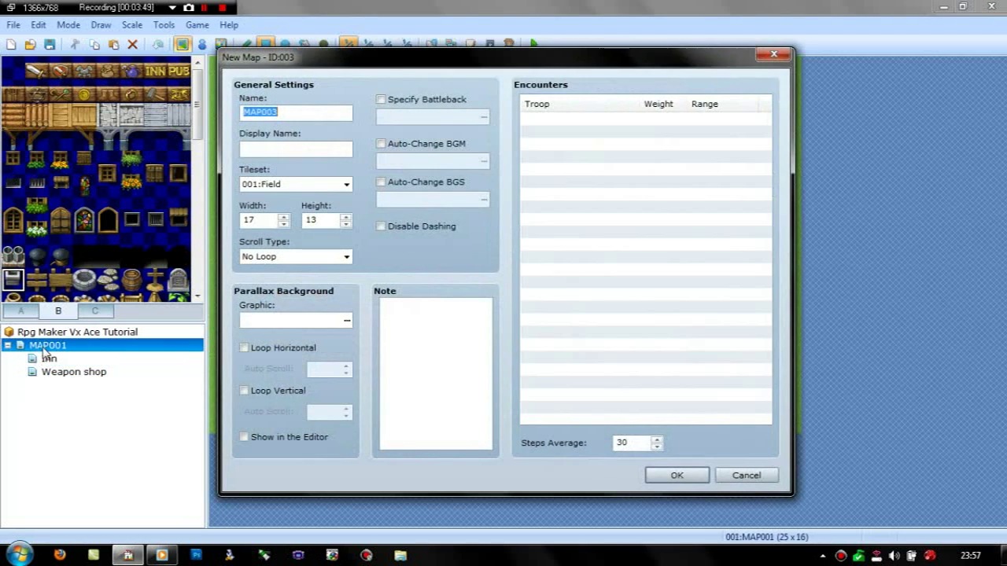
pyautogui.write('Potion Shop')
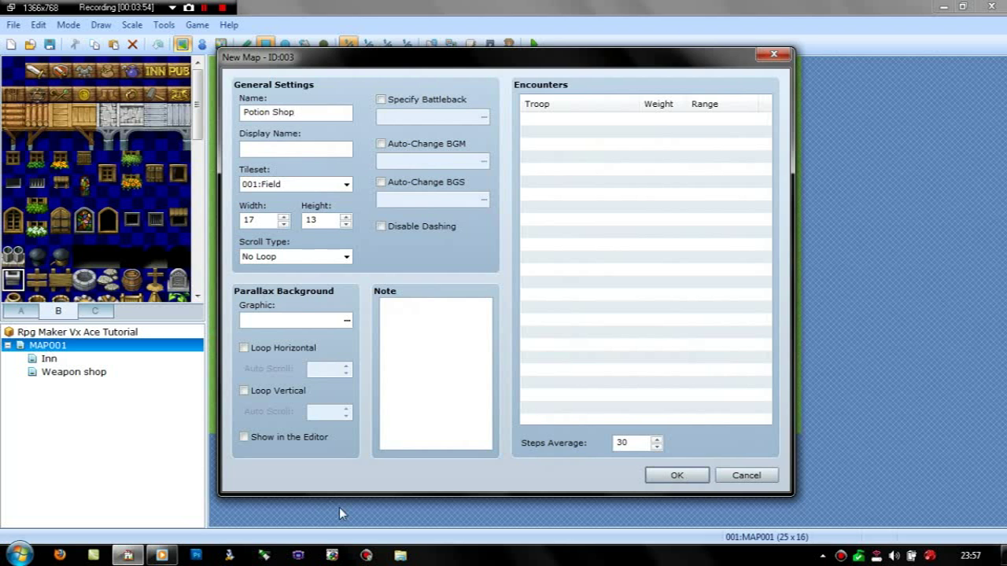
pyautogui.click(677, 475)
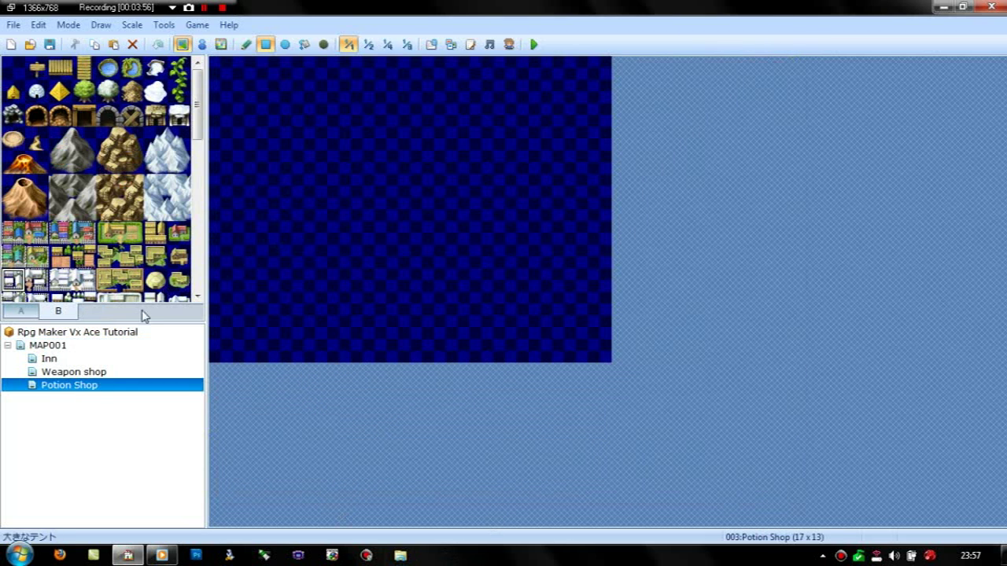
pyautogui.click(40, 346)
pyautogui.press('Insert')
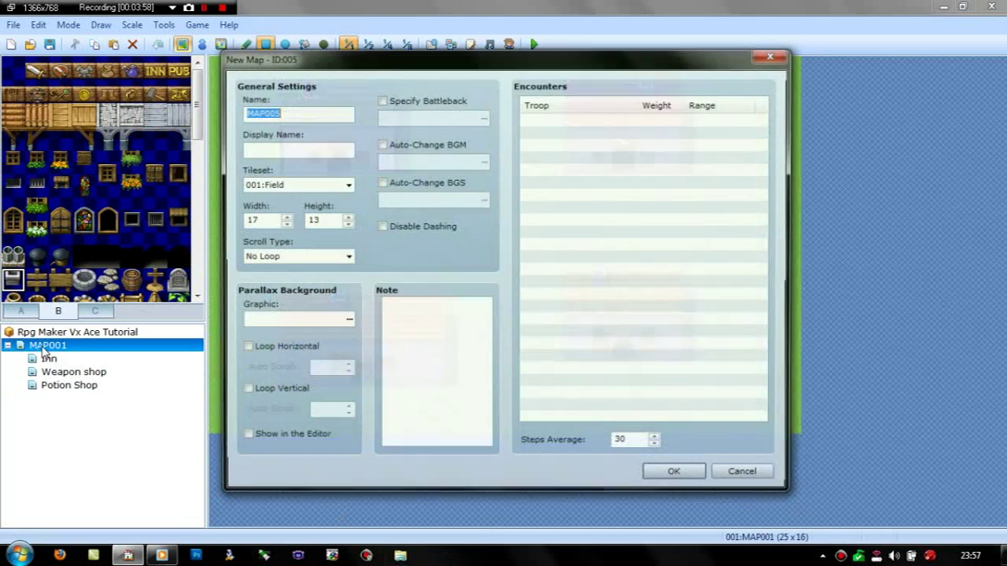
pyautogui.write('Armor Shop')
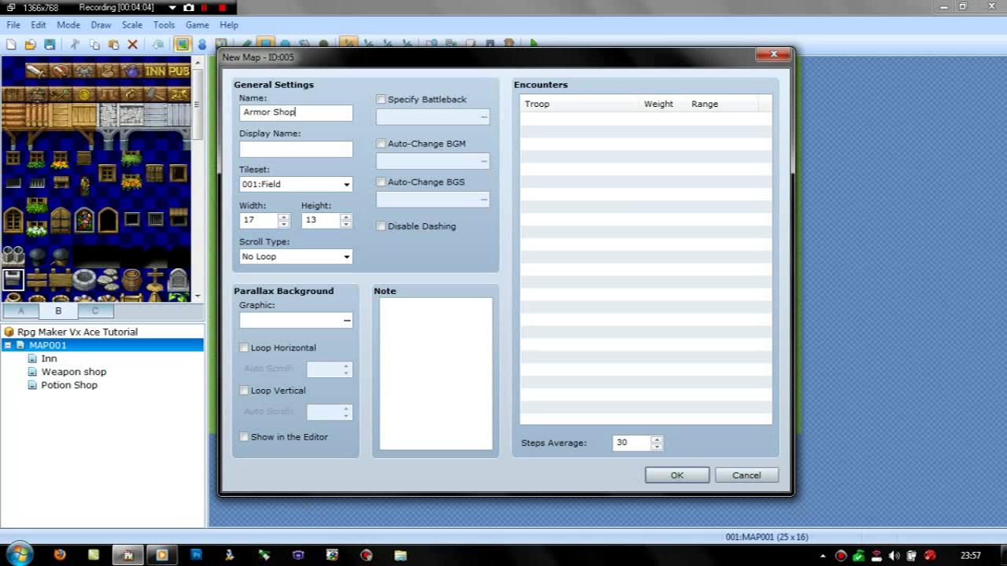
pyautogui.click(653, 476)
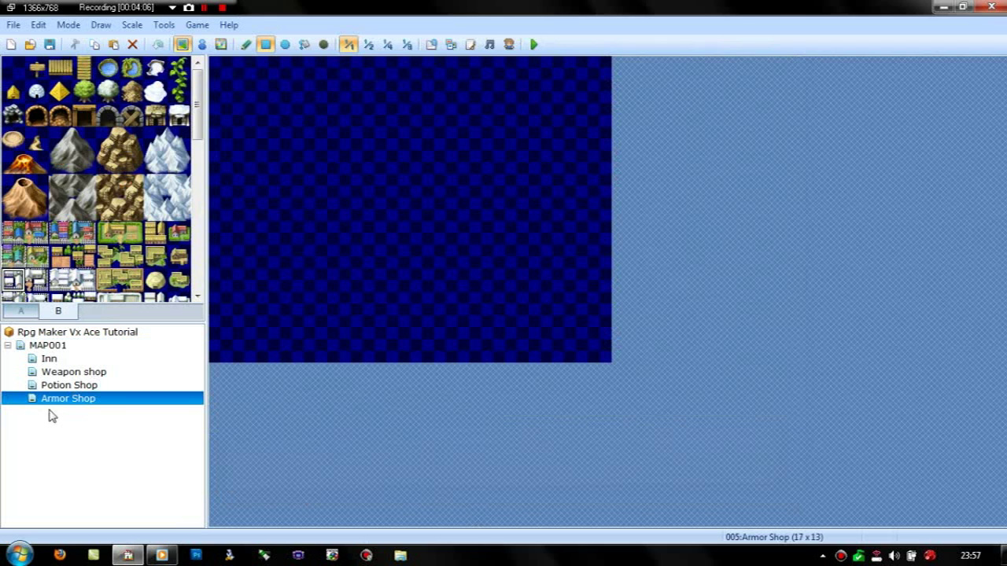
pyautogui.click(49, 362)
# - Set the Inn map's tileset to Interior
pyautogui.click(30, 310)
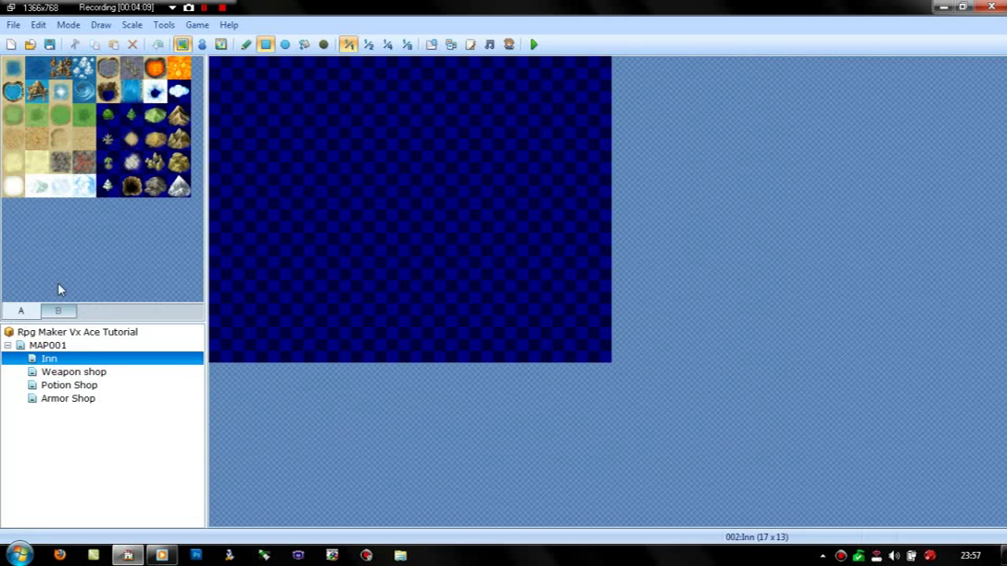
pyautogui.doubleClick(64, 360)
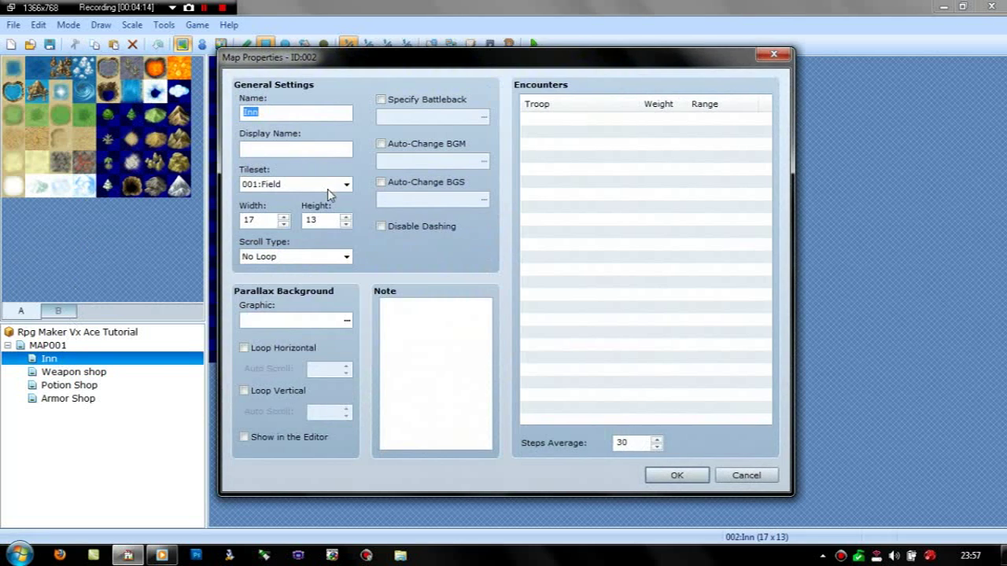
pyautogui.click(328, 189)
pyautogui.click(293, 219)
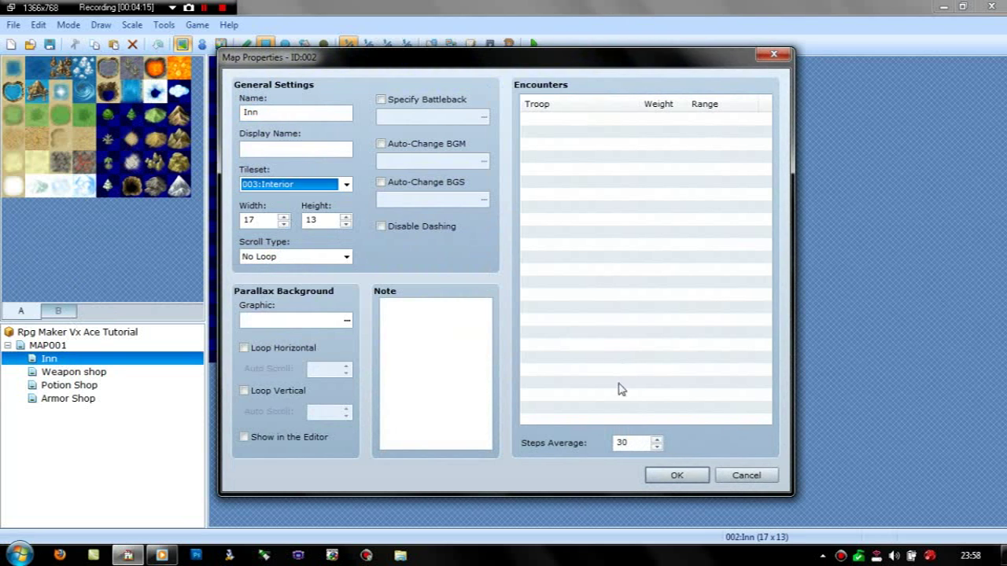
pyautogui.click(675, 475)
# - Paint wooden wall borders along the Inn's top, bottom and right edges
pyautogui.click(12, 263)
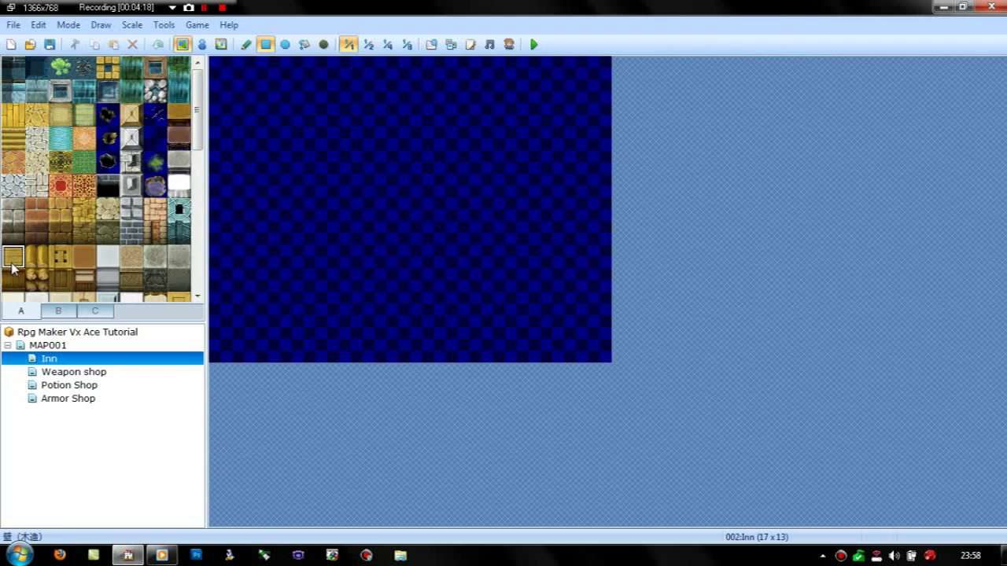
pyautogui.click(353, 348)
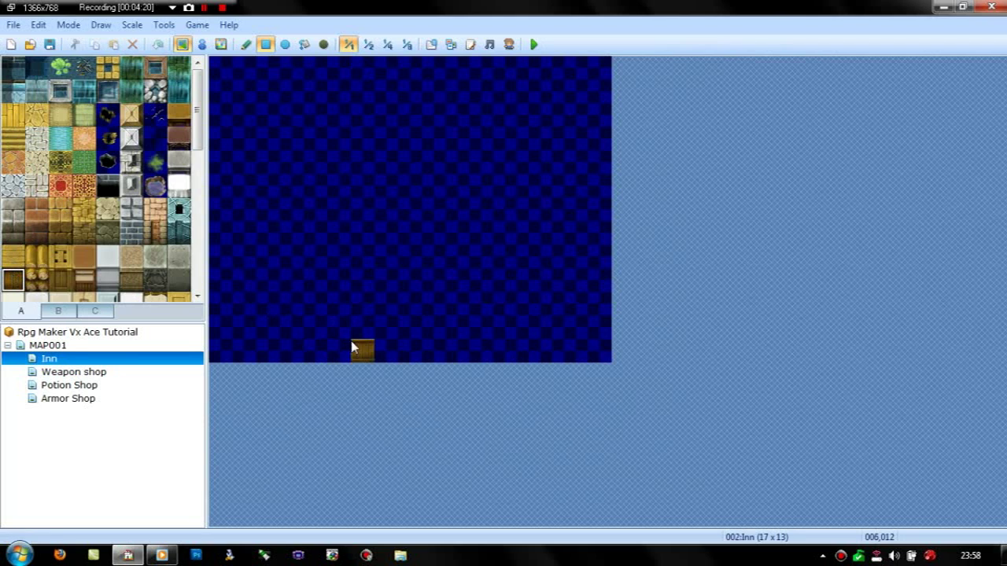
pyautogui.moveTo(351, 346); pyautogui.dragTo(157, 355)
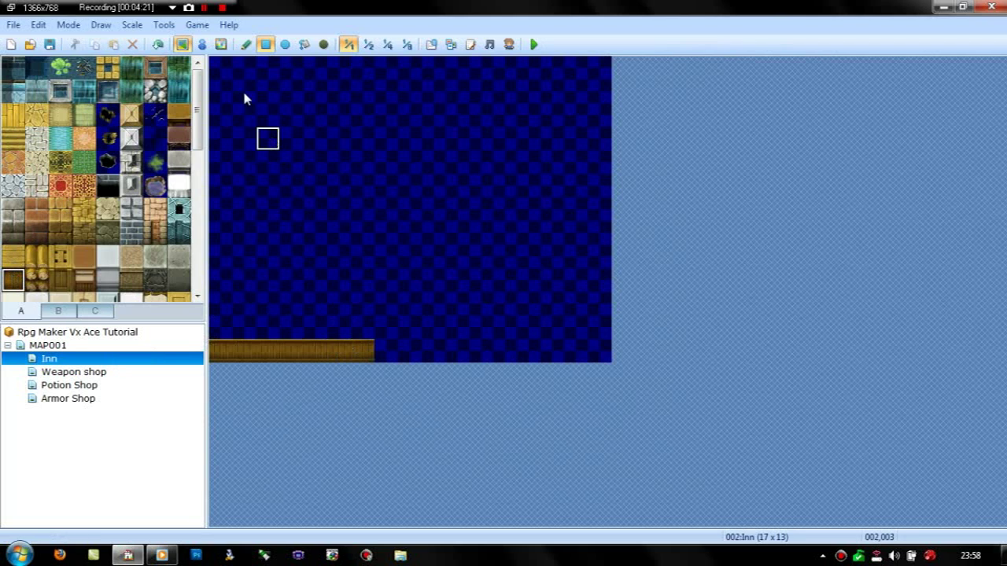
pyautogui.moveTo(243, 91); pyautogui.dragTo(544, 106)
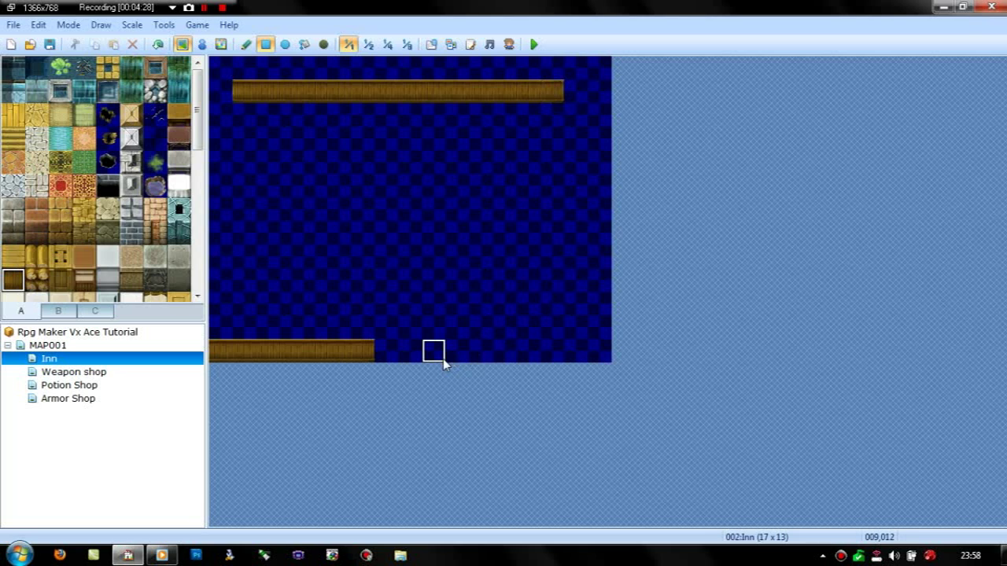
pyautogui.moveTo(488, 358); pyautogui.dragTo(719, 346)
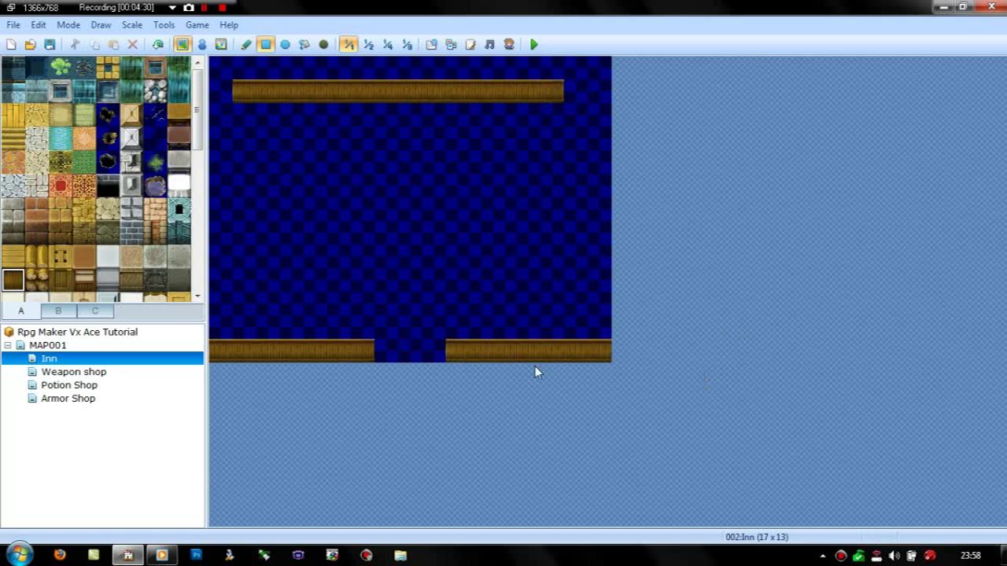
pyautogui.click(16, 255)
pyautogui.moveTo(364, 329)
pyautogui.mouseDown()
pyautogui.moveTo(214, 328)
pyautogui.moveTo(218, 73)
pyautogui.moveTo(619, 77)
pyautogui.moveTo(599, 354)
pyautogui.mouseUp()
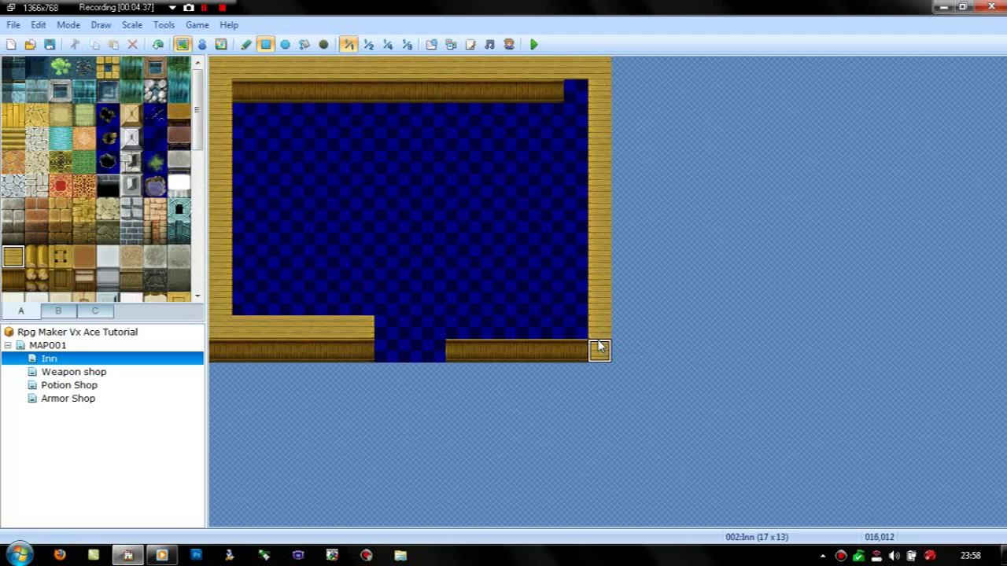
pyautogui.hotkey('ctrl', 'z')
pyautogui.click(599, 326)
pyautogui.moveTo(599, 321); pyautogui.dragTo(601, 78)
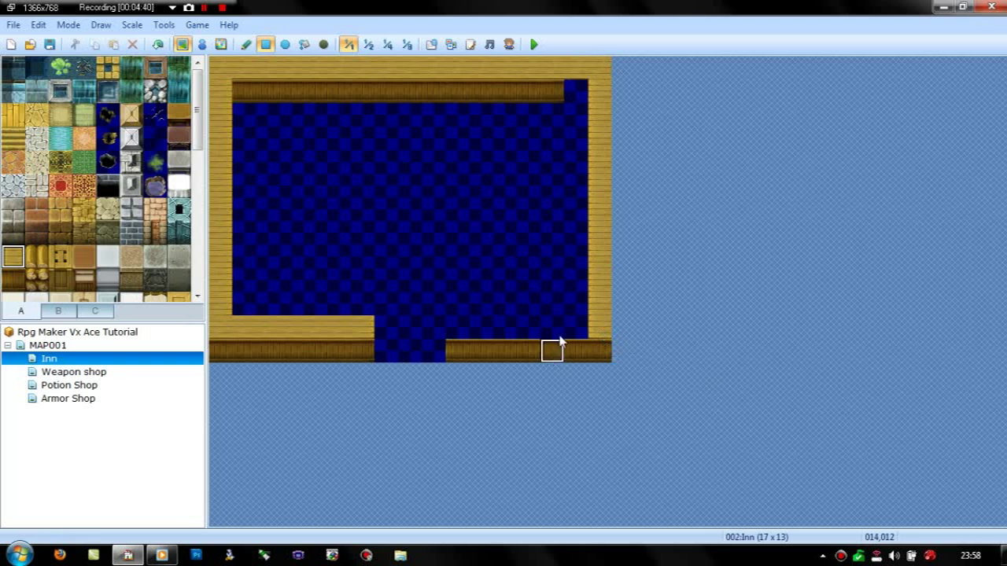
pyautogui.moveTo(578, 326); pyautogui.dragTo(553, 326)
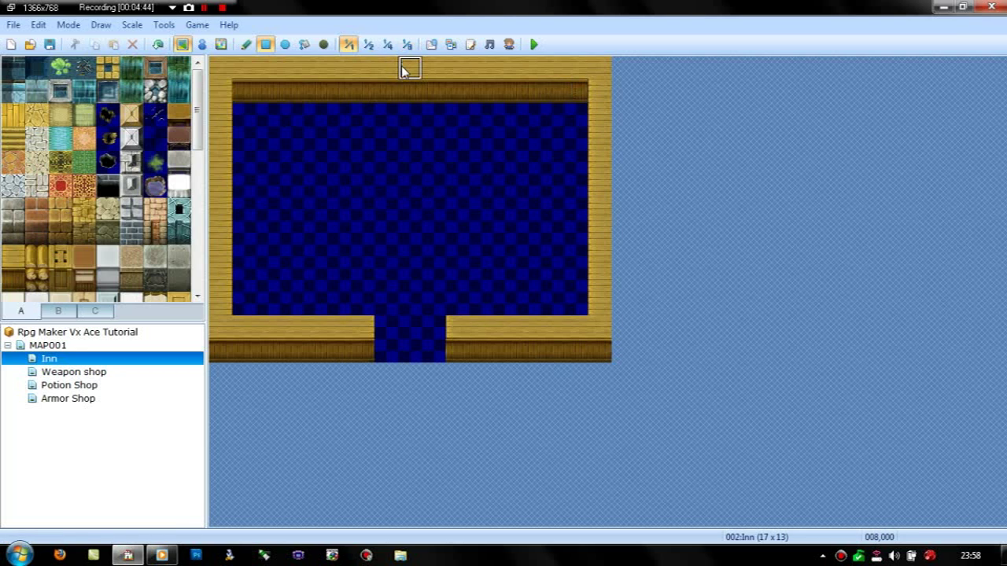
# - Add two wooden partitions down from the top wall, each with a wall face below
pyautogui.moveTo(342, 75); pyautogui.dragTo(339, 188)
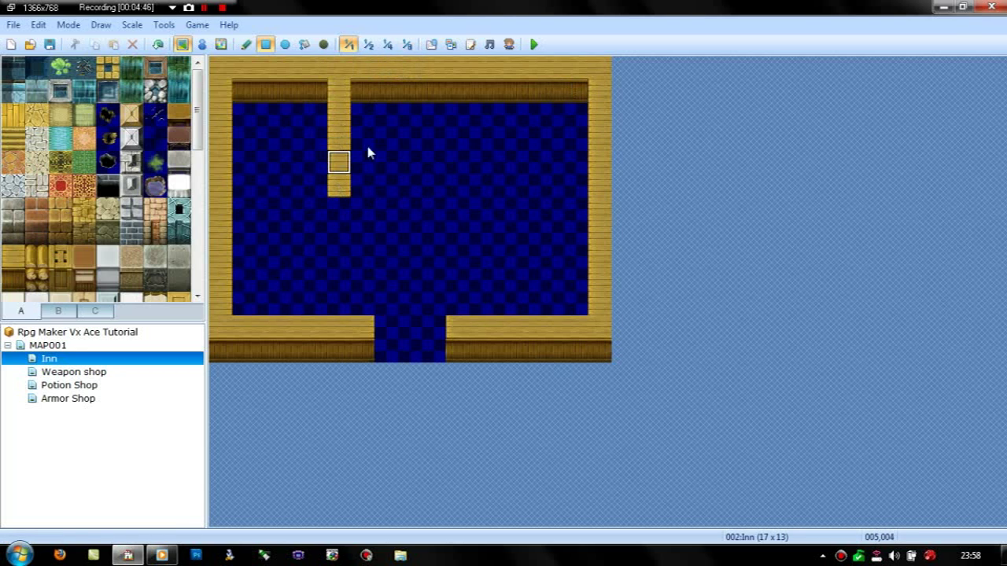
pyautogui.moveTo(461, 76); pyautogui.dragTo(463, 182)
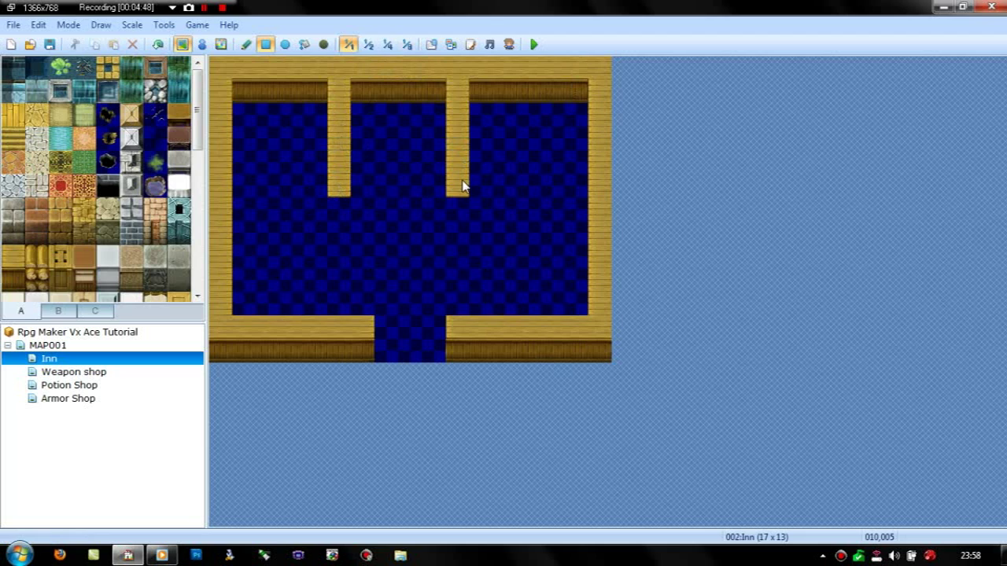
pyautogui.moveTo(478, 90); pyautogui.dragTo(477, 145)
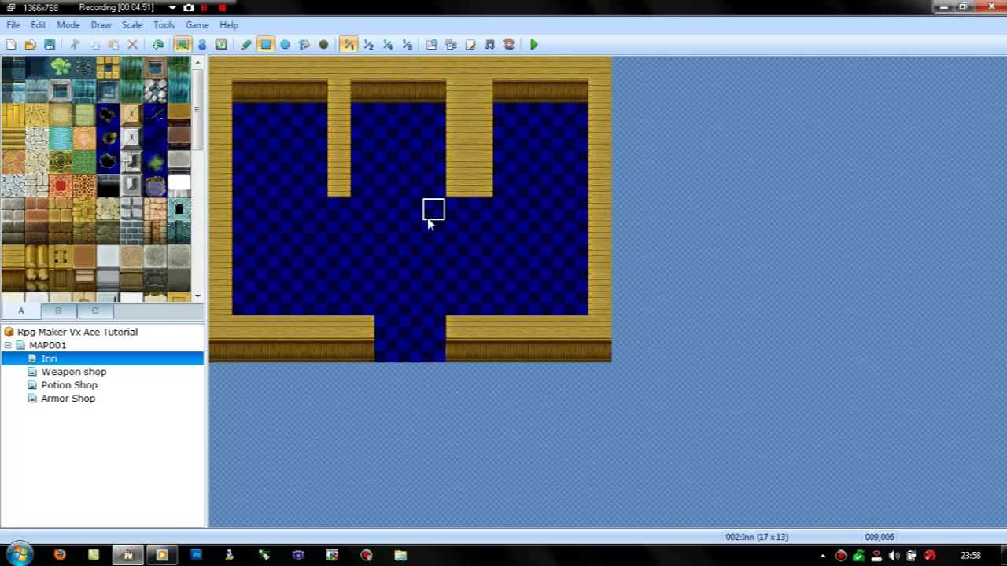
pyautogui.moveTo(448, 182); pyautogui.dragTo(452, 110)
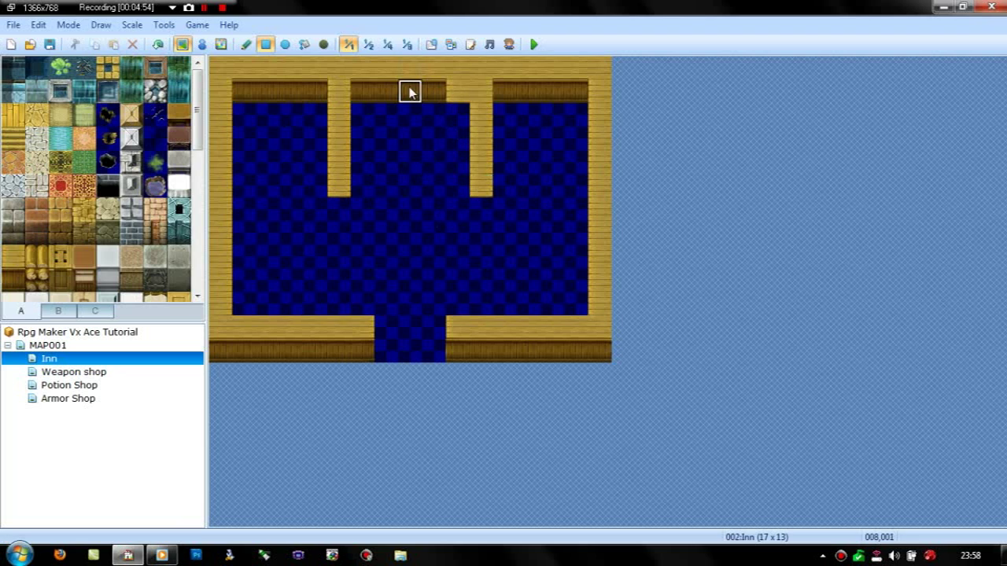
pyautogui.click(456, 91)
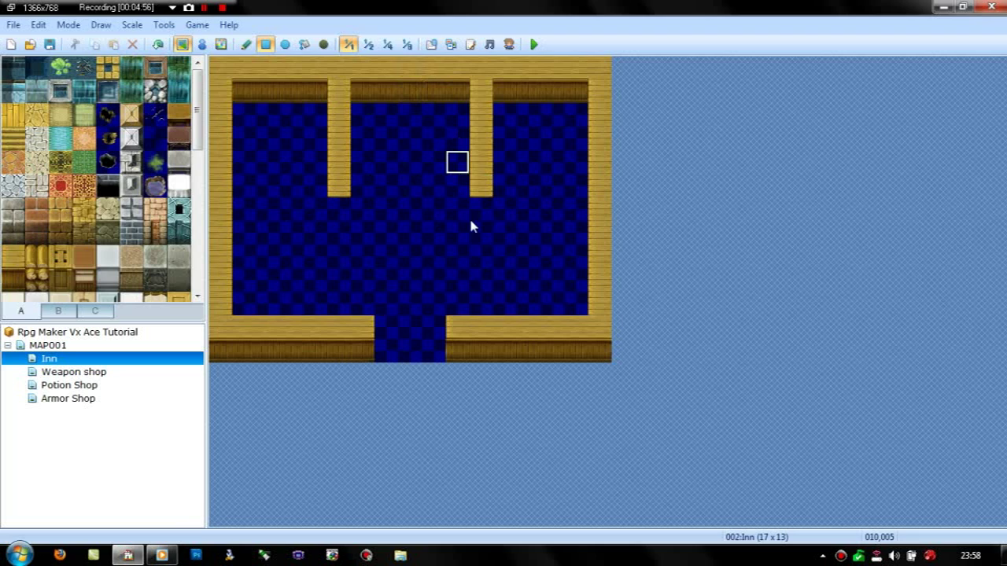
pyautogui.click(481, 209)
pyautogui.click(340, 210)
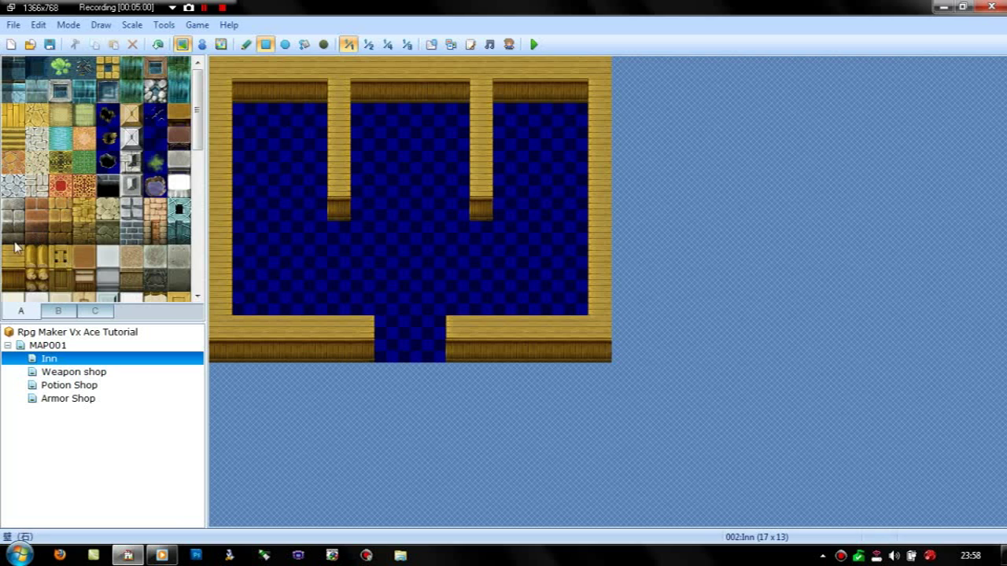
# - Fill the remaining Inn floor with wooden planks
pyautogui.click(305, 47)
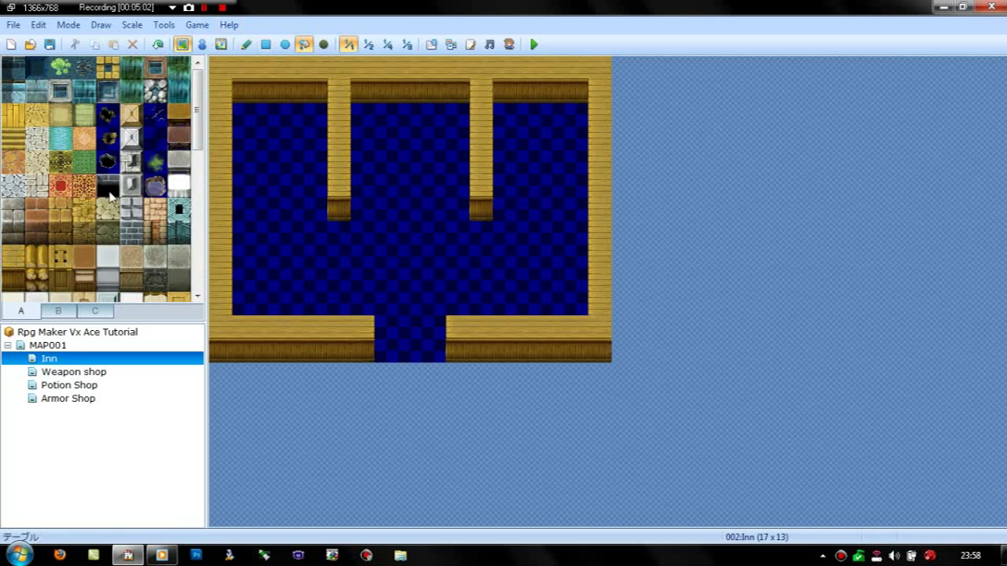
pyautogui.click(16, 117)
pyautogui.click(331, 288)
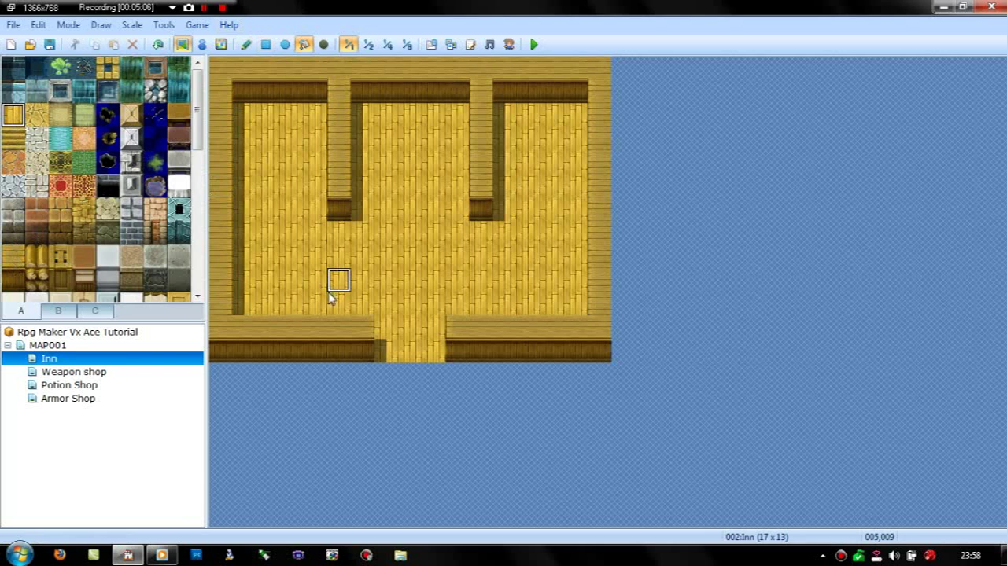
pyautogui.click(57, 372)
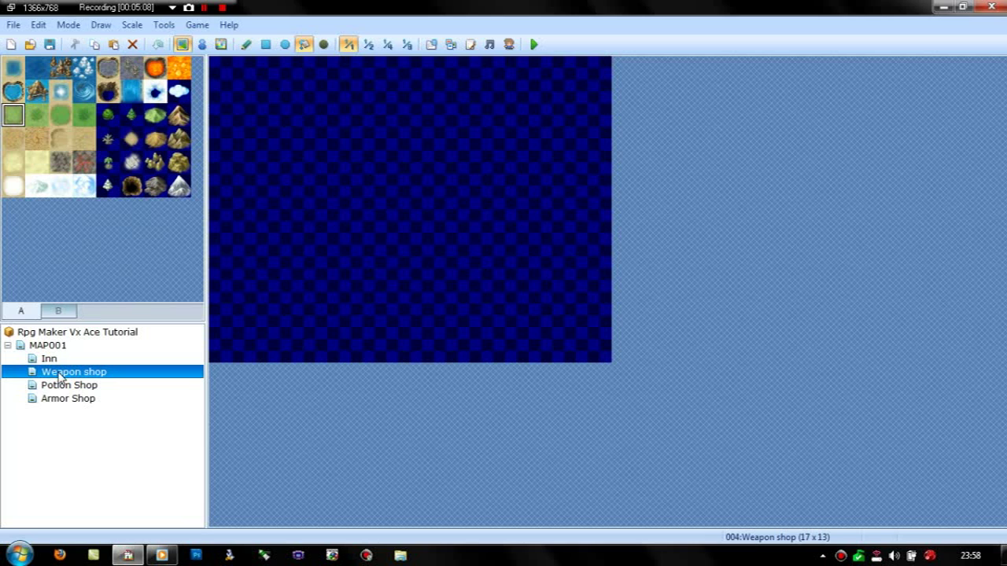
# - Delete the Weapon, Potion and Armor shop maps from the map tree
pyautogui.press('Delete')
pyautogui.press('Return')
pyautogui.press('Delete')
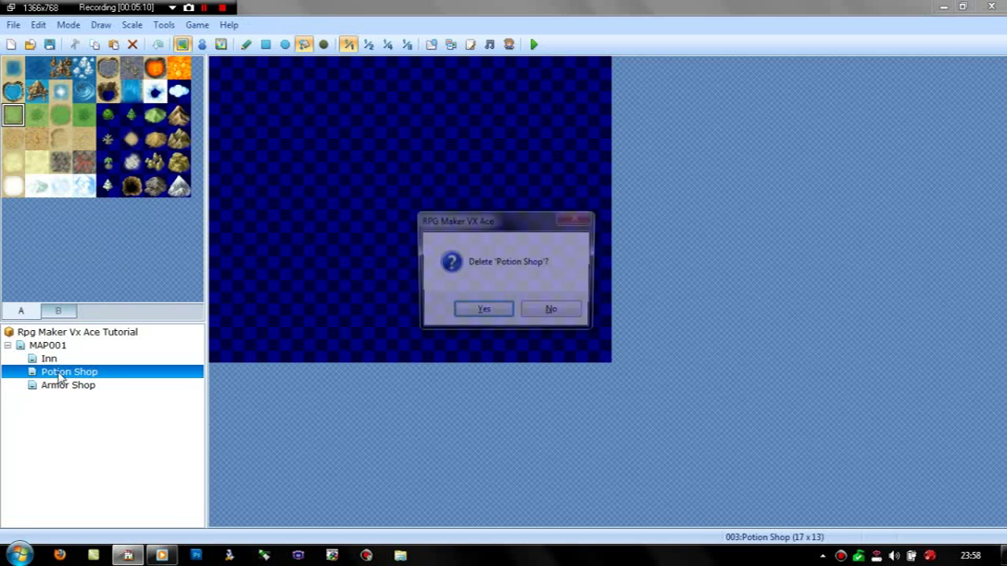
pyautogui.press('Return')
pyautogui.press('Delete')
pyautogui.press('Return')
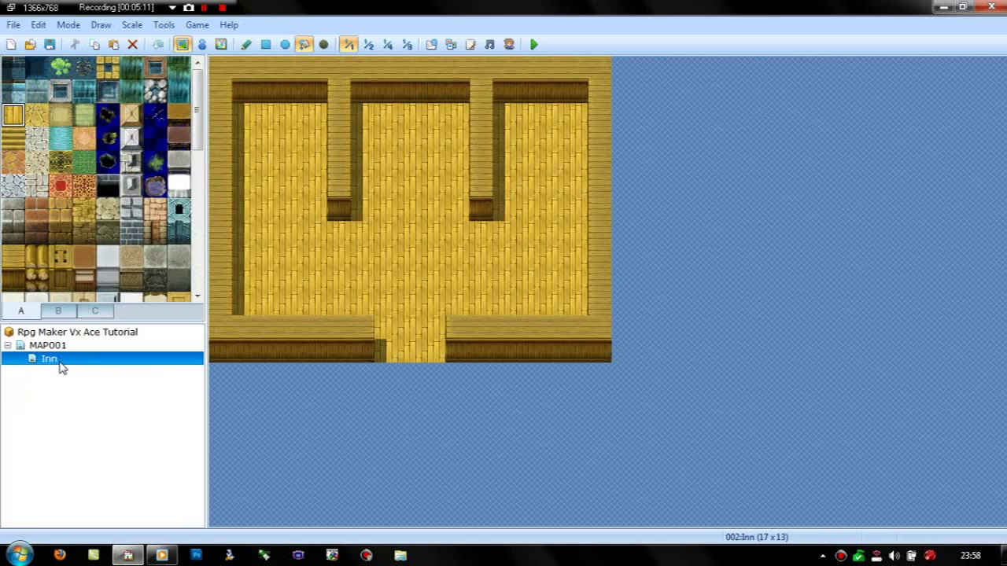
# - Paste a copy of the Inn map, then delete the copies that nested in the wrong place
pyautogui.hotkey('ctrl', 'v')
pyautogui.hotkey('ctrl', 'v')
pyautogui.hotkey('ctrl', 'v')
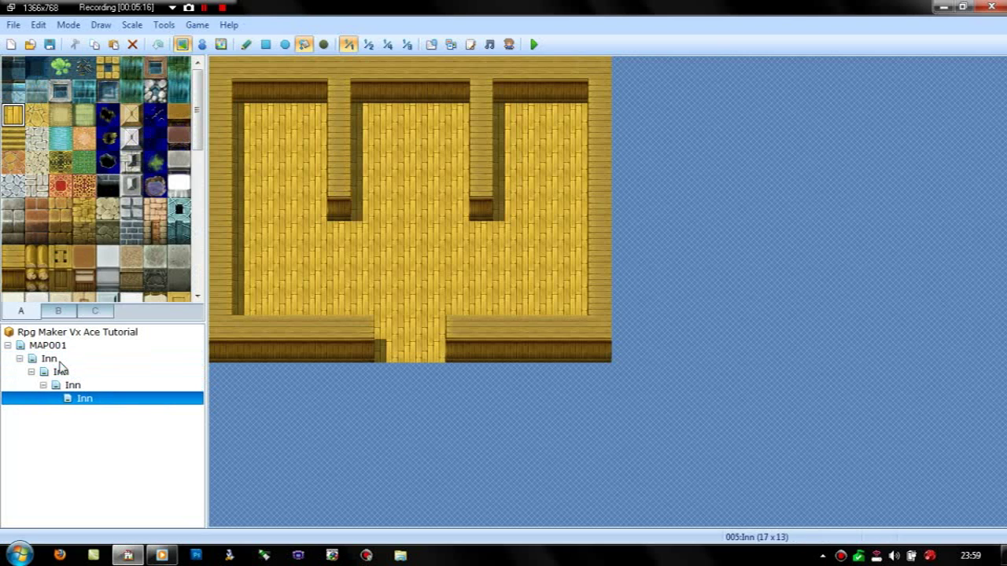
pyautogui.press('Delete')
pyautogui.press('Return')
pyautogui.press('Delete')
pyautogui.press('Return')
pyautogui.press('Delete')
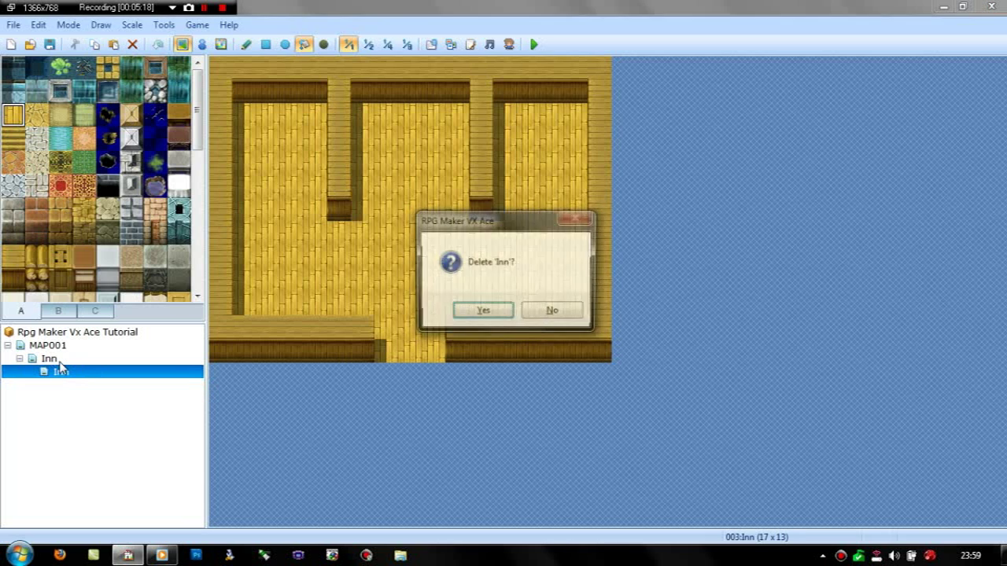
pyautogui.press('Return')
# - Paste two Inn copies onto MAP001 and remove the ones that nested incorrectly
pyautogui.click(31, 348)
pyautogui.hotkey('ctrl', 'v')
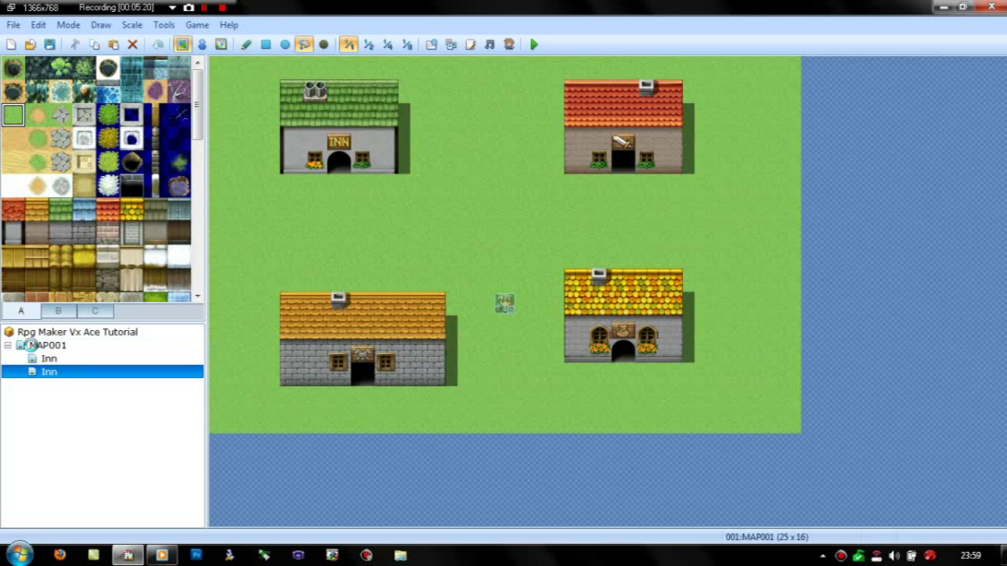
pyautogui.hotkey('ctrl', 'v')
pyautogui.hotkey('ctrl', 'v')
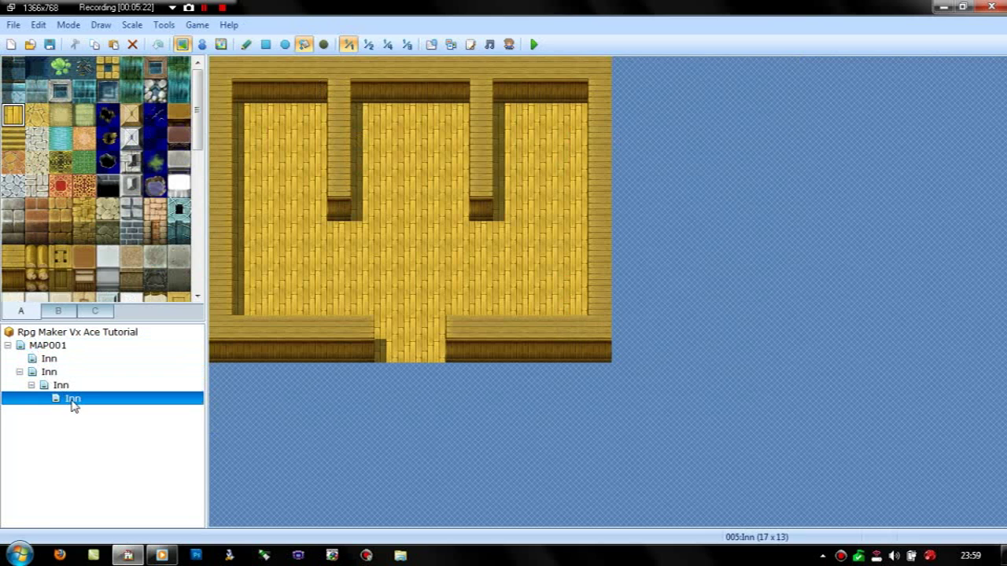
pyautogui.press('Delete')
pyautogui.press('Return')
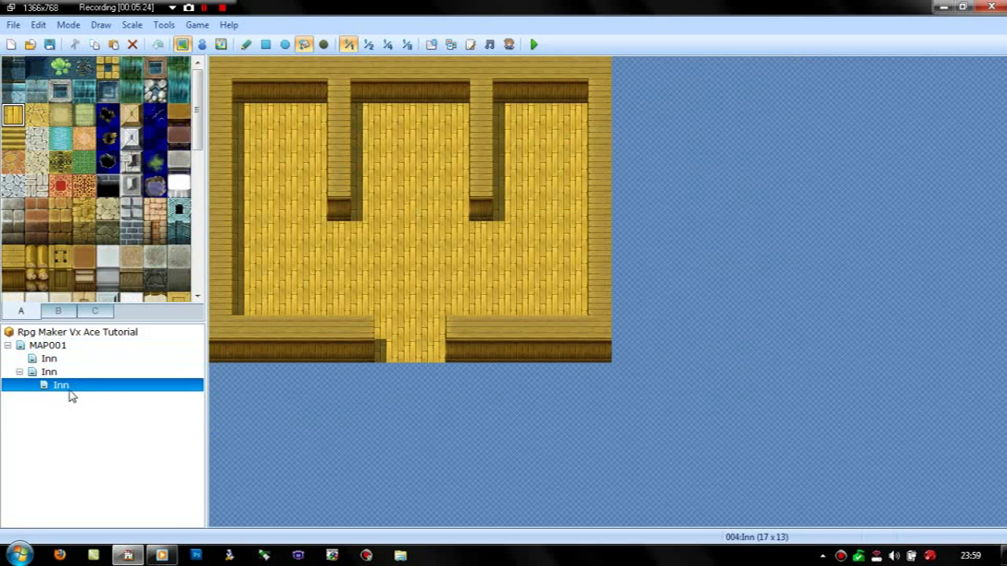
pyautogui.press('Delete')
pyautogui.press('Return')
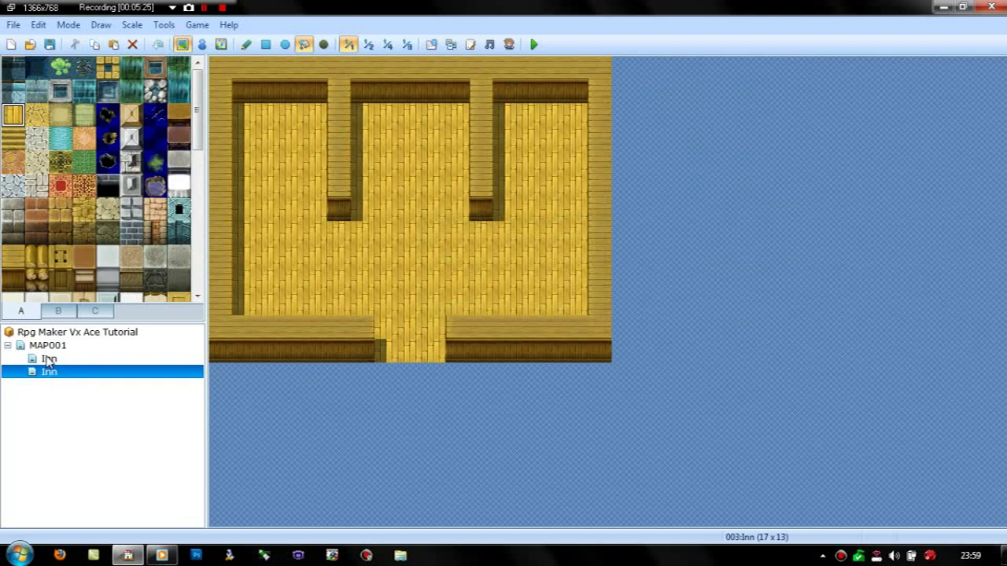
# - Paste Inn copies directly under MAP001 until it holds four Inn maps
pyautogui.click(40, 345)
pyautogui.hotkey('ctrl', 'v')
pyautogui.click(39, 345)
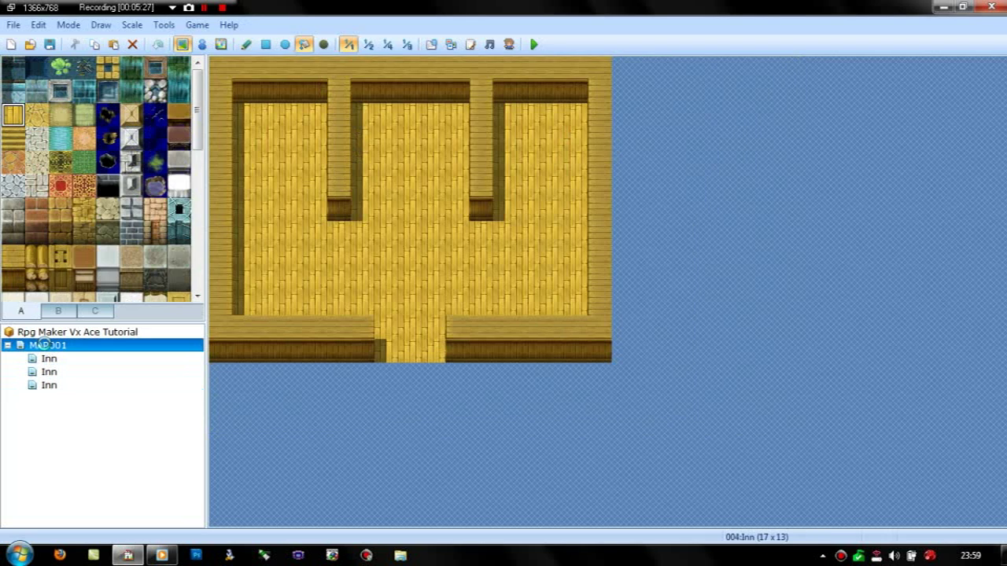
pyautogui.hotkey('ctrl', 'v')
pyautogui.click(46, 373)
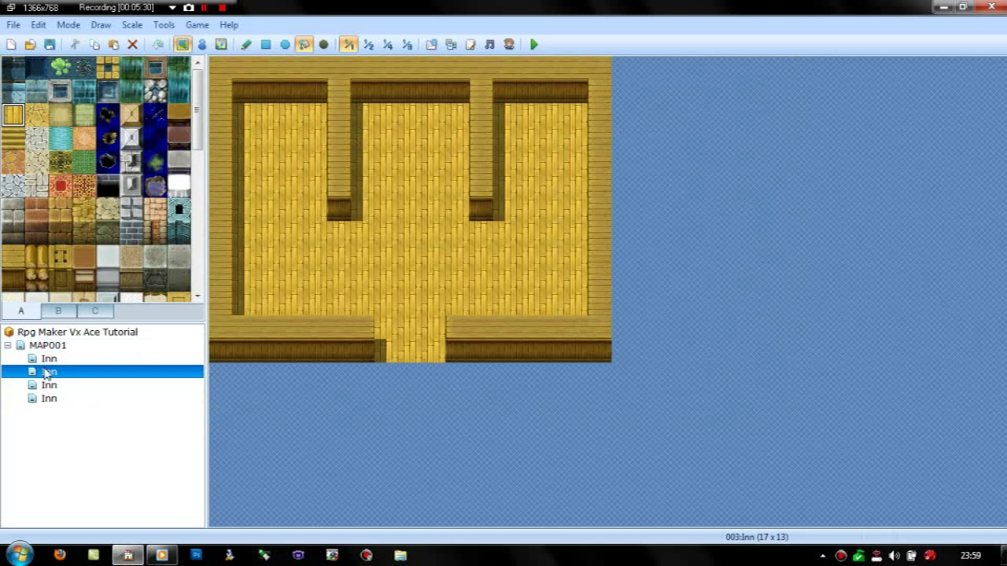
# - Rename the second Inn map to Potion
pyautogui.doubleClick(45, 373)
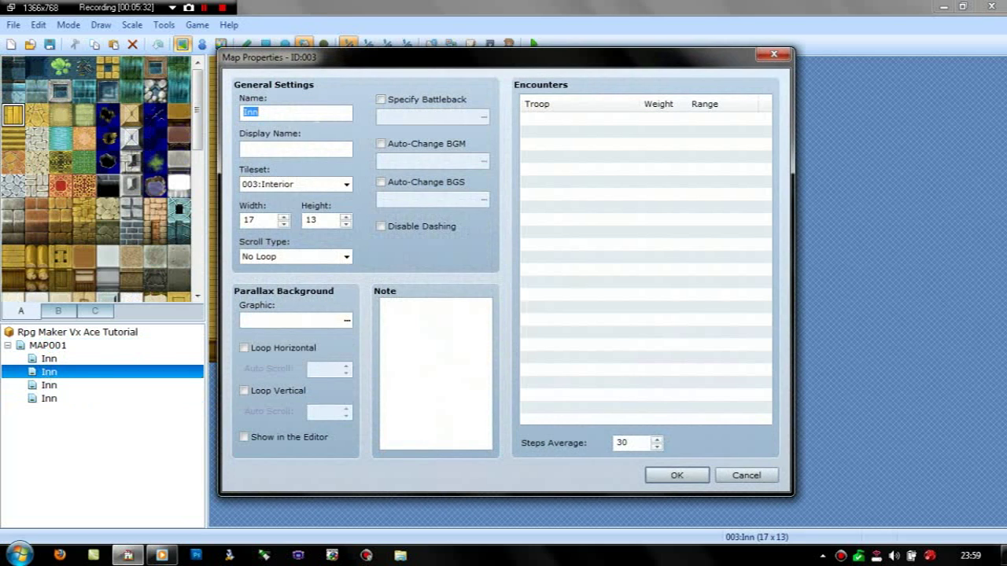
pyautogui.write('Potion')
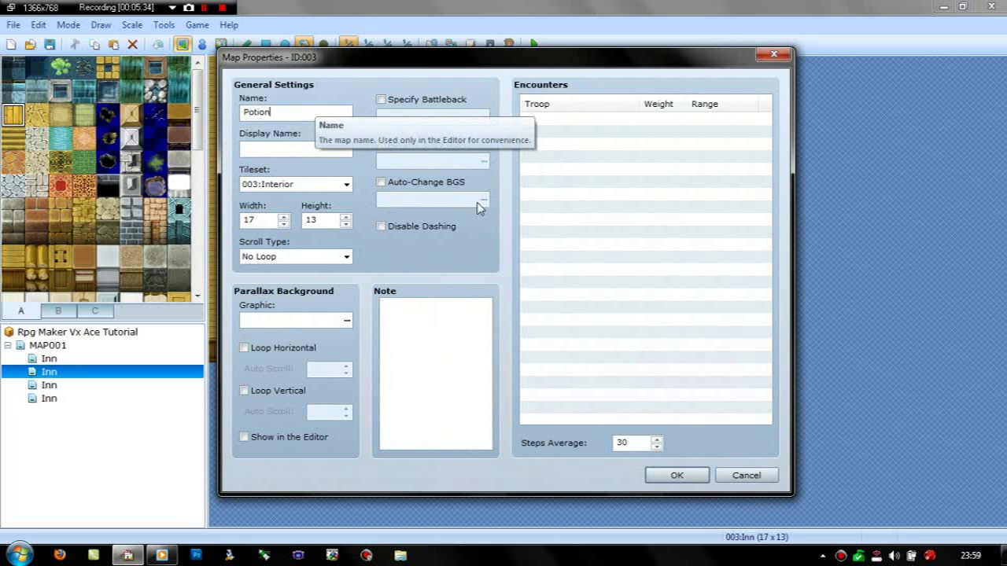
pyautogui.click(645, 474)
# - Rename the third Inn map to Weapon
pyautogui.click(81, 388)
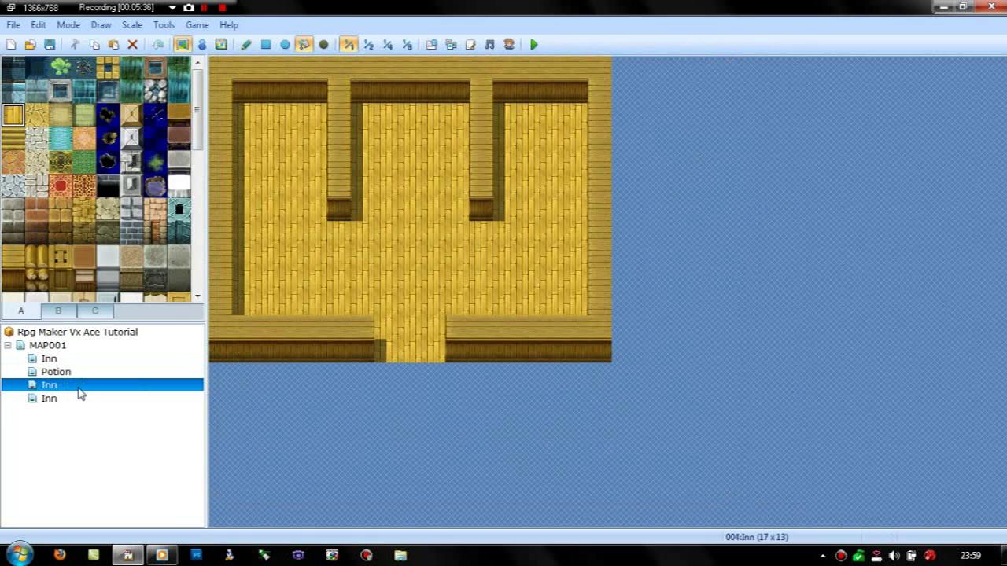
pyautogui.doubleClick(80, 389)
pyautogui.write('Wea')
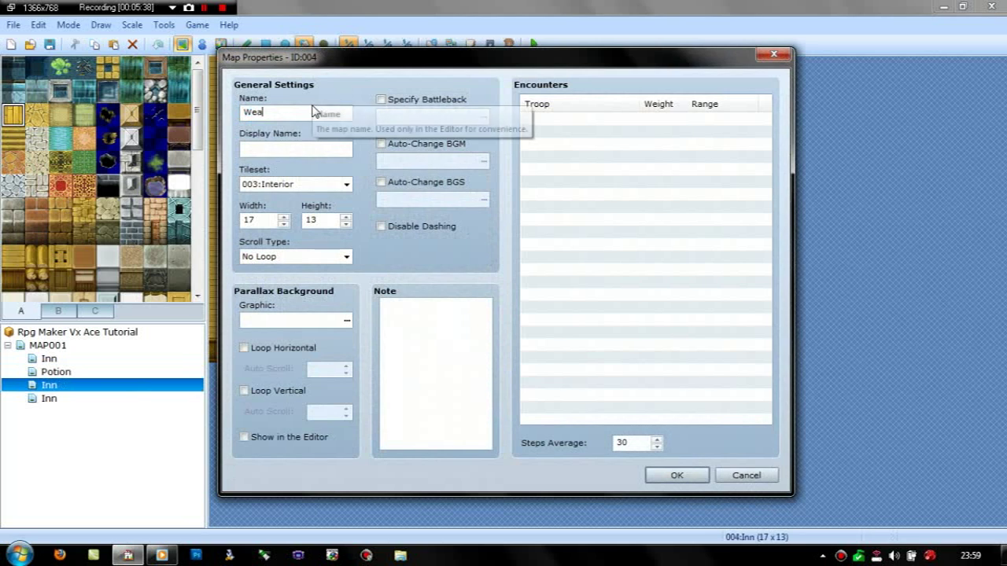
pyautogui.write('pon')
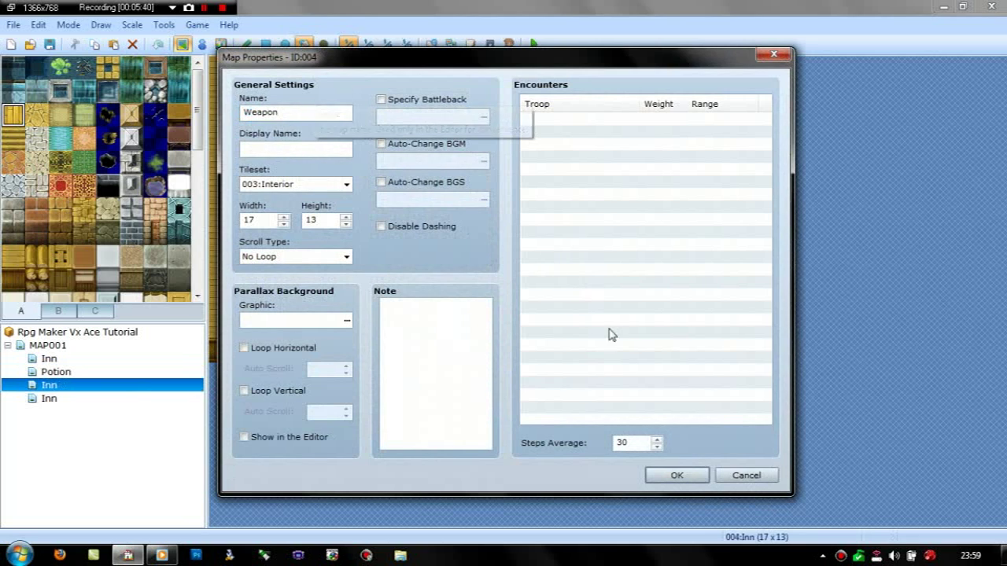
pyautogui.click(677, 476)
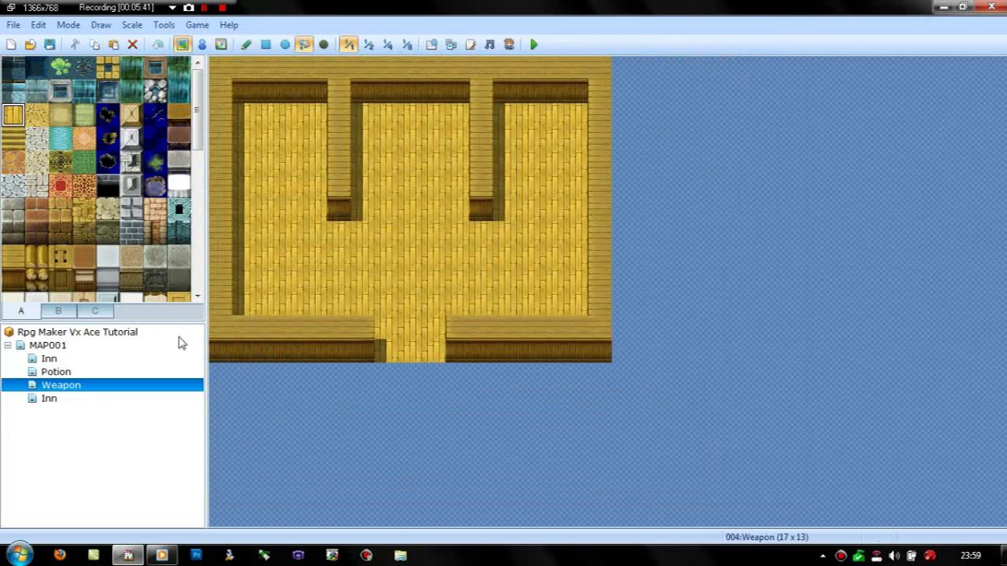
# - Rename the last Inn map to Armor
pyautogui.click(76, 400)
pyautogui.doubleClick(75, 400)
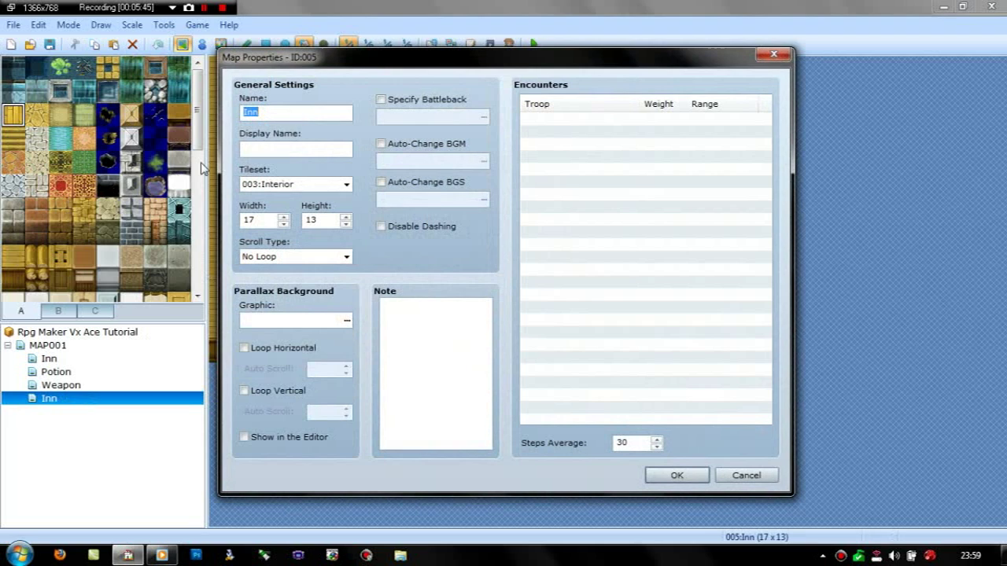
pyautogui.write('Armor')
pyautogui.click(670, 474)
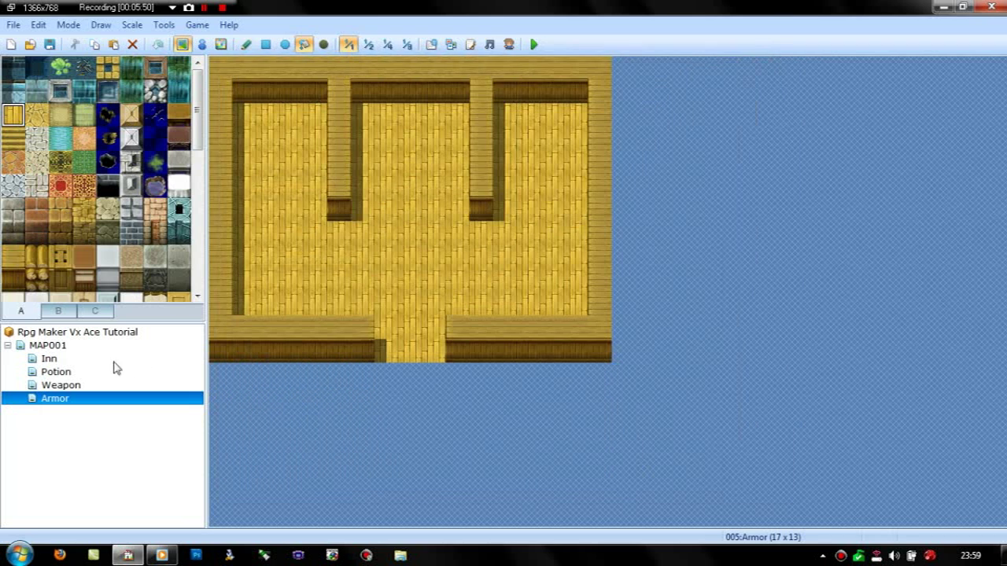
pyautogui.click(67, 361)
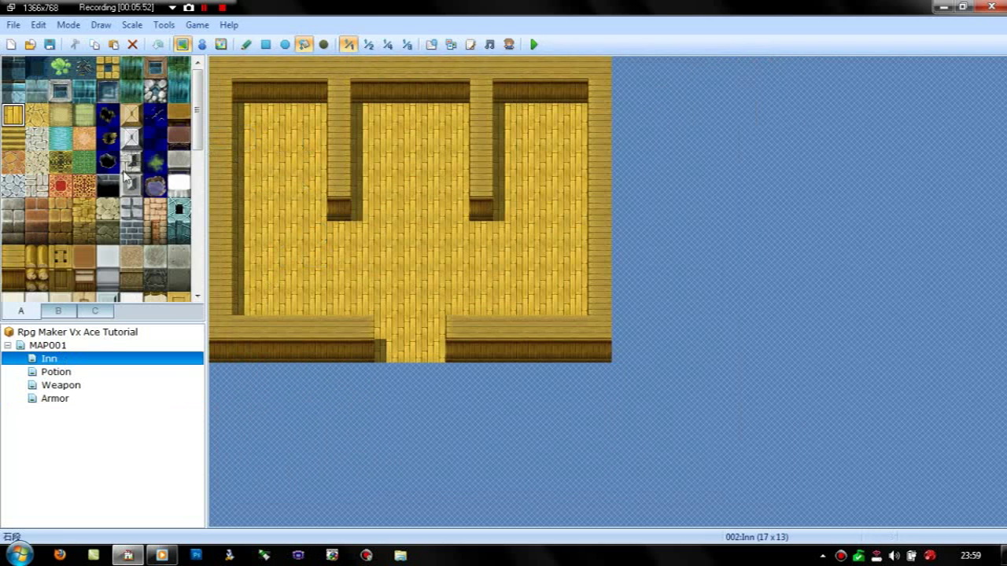
# - Paint a brown counter row across the Inn's middle room with the rectangle tool
pyautogui.click(178, 115)
pyautogui.click(359, 165)
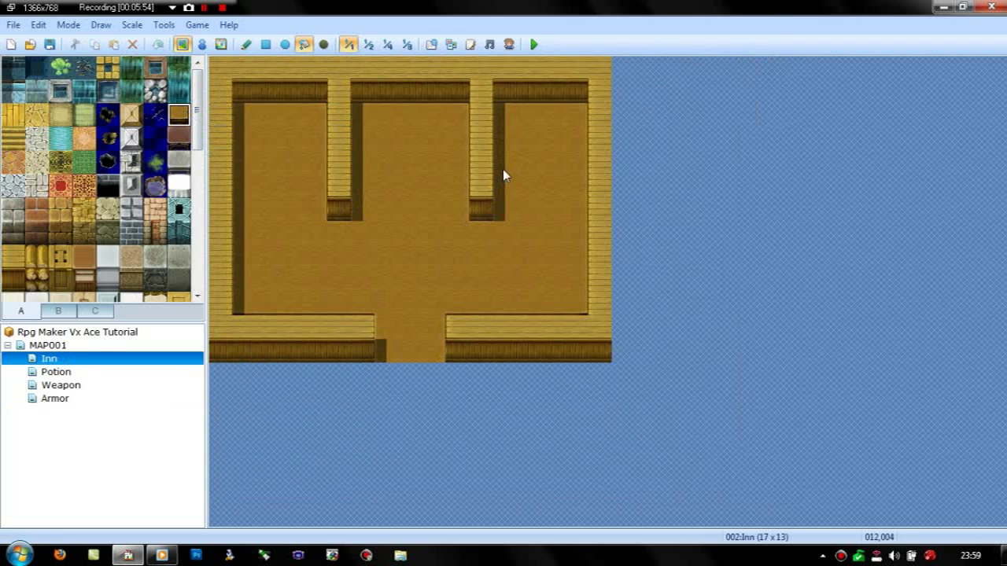
pyautogui.hotkey('ctrl', 'z')
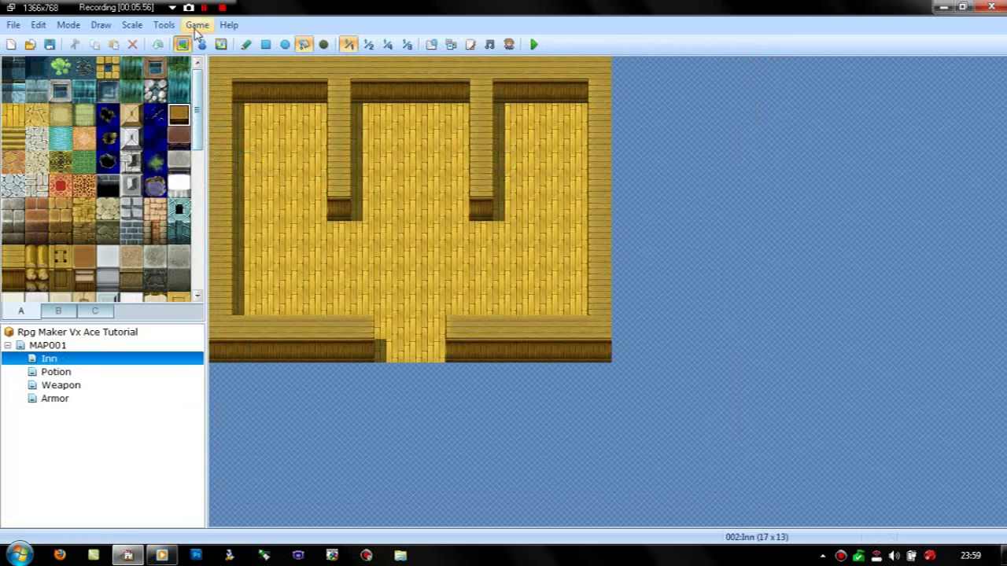
pyautogui.click(266, 45)
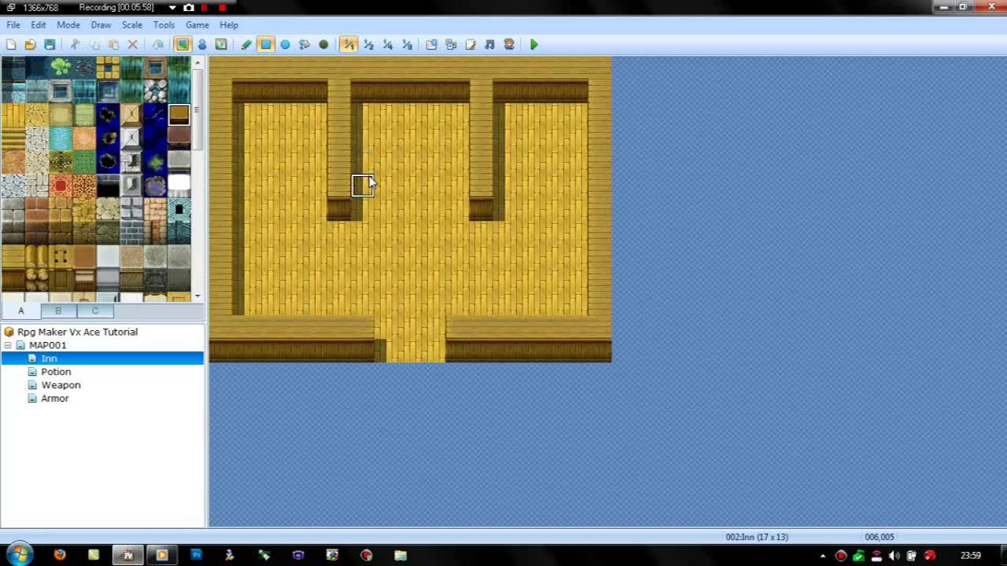
pyautogui.moveTo(366, 184); pyautogui.dragTo(460, 185)
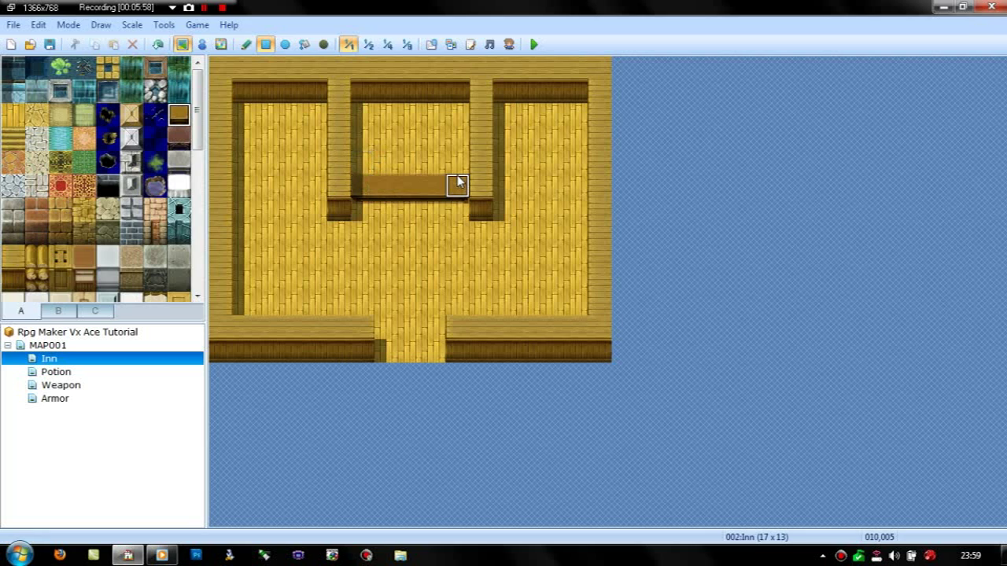
# - Paint red carpet tiles beside the Inn's counter
pyautogui.click(63, 192)
pyautogui.moveTo(387, 209)
pyautogui.mouseDown()
pyautogui.moveTo(414, 209)
pyautogui.moveTo(434, 168)
pyautogui.moveTo(380, 189)
pyautogui.moveTo(431, 186)
pyautogui.mouseUp()
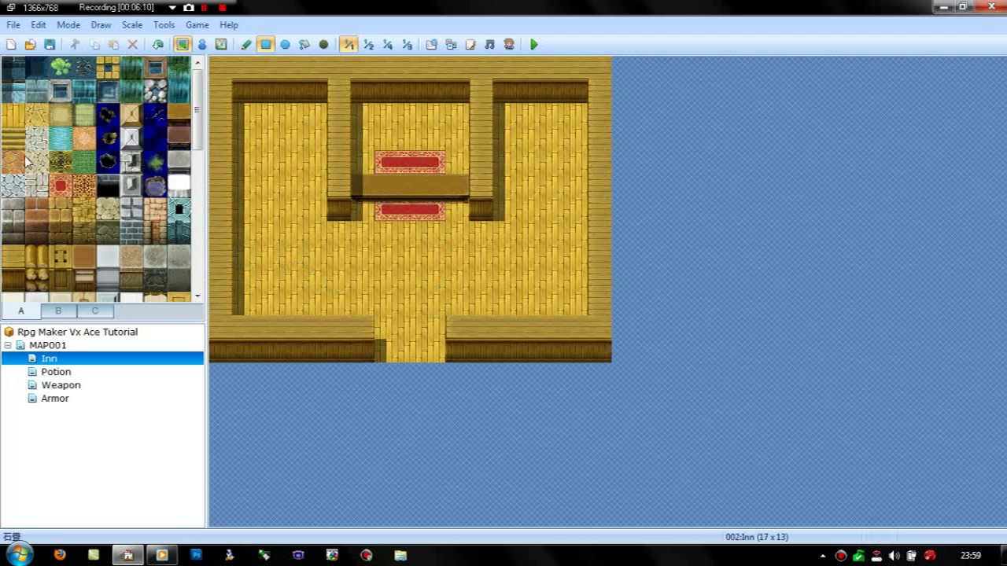
pyautogui.click(54, 372)
pyautogui.click(56, 384)
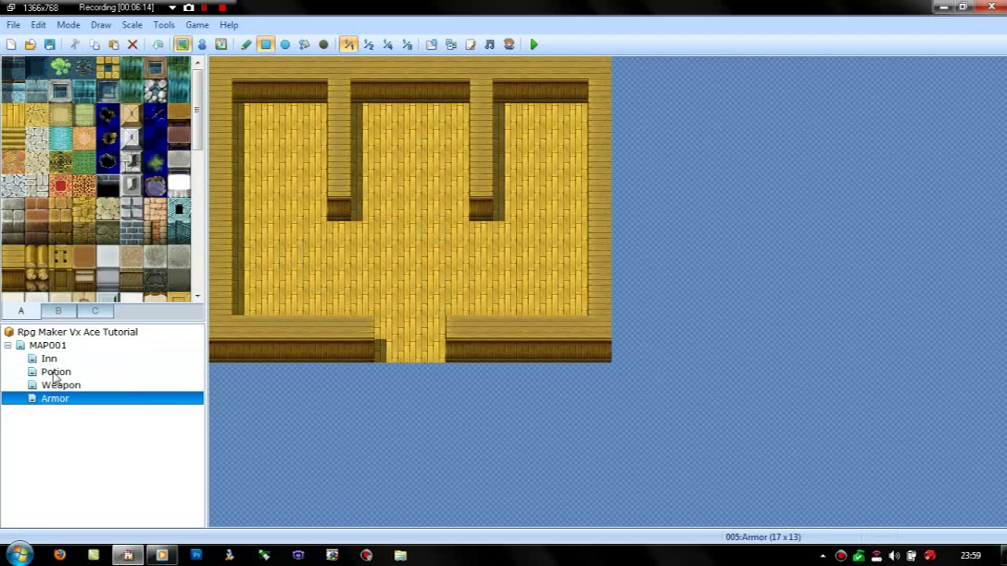
# - Give the Potion shop a brown counter with red carpets above and below it
pyautogui.click(55, 371)
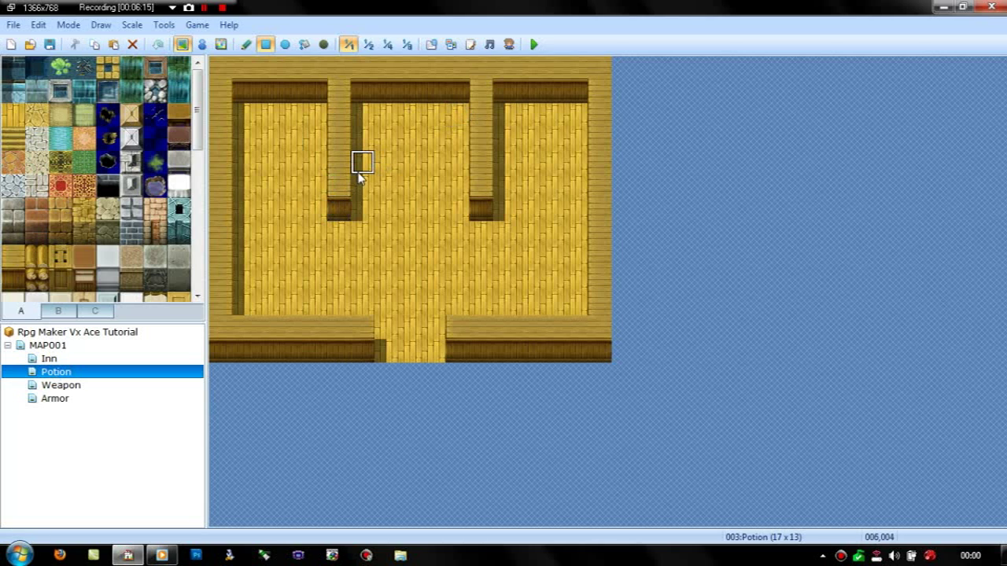
pyautogui.click(154, 116)
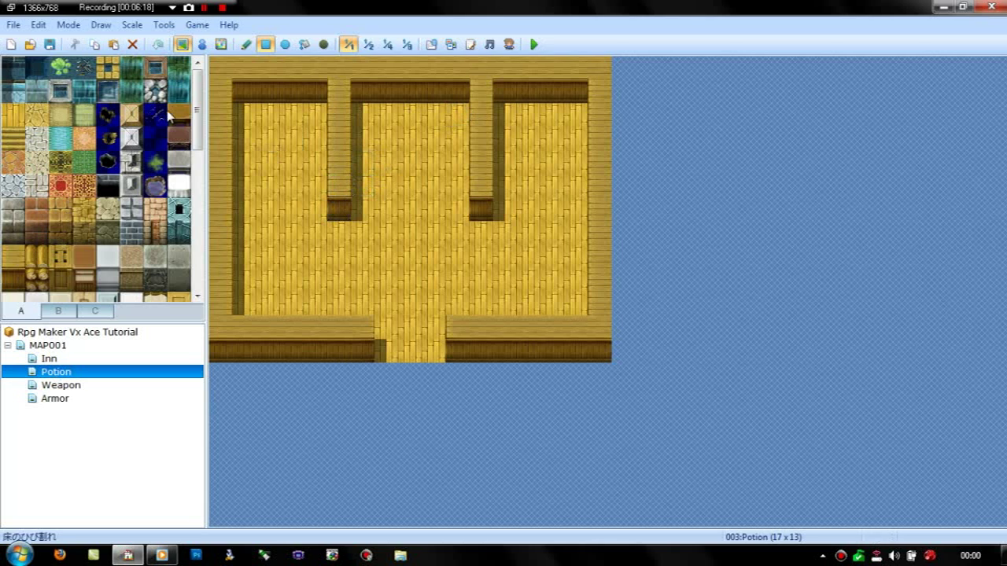
pyautogui.click(178, 115)
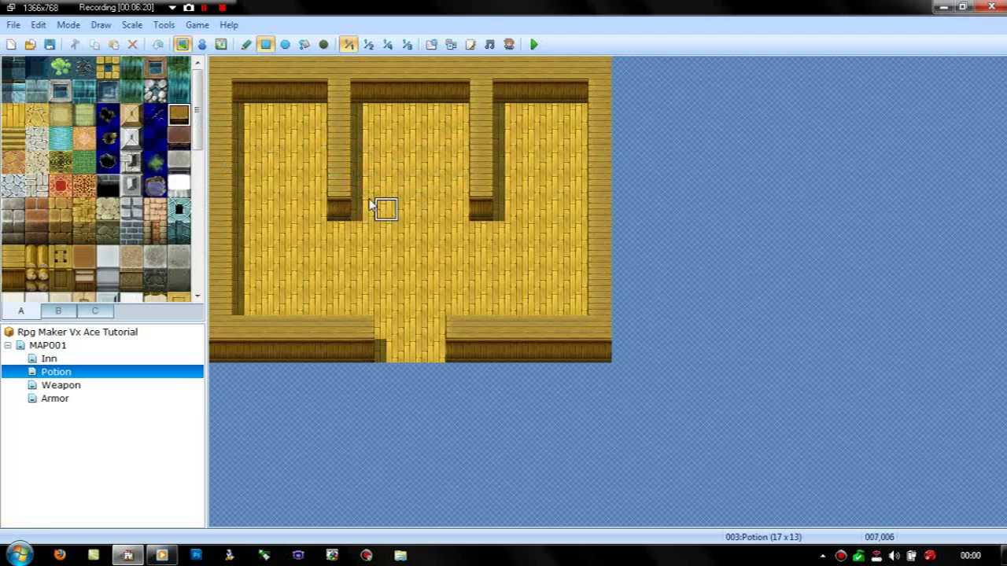
pyautogui.moveTo(363, 189); pyautogui.dragTo(470, 190)
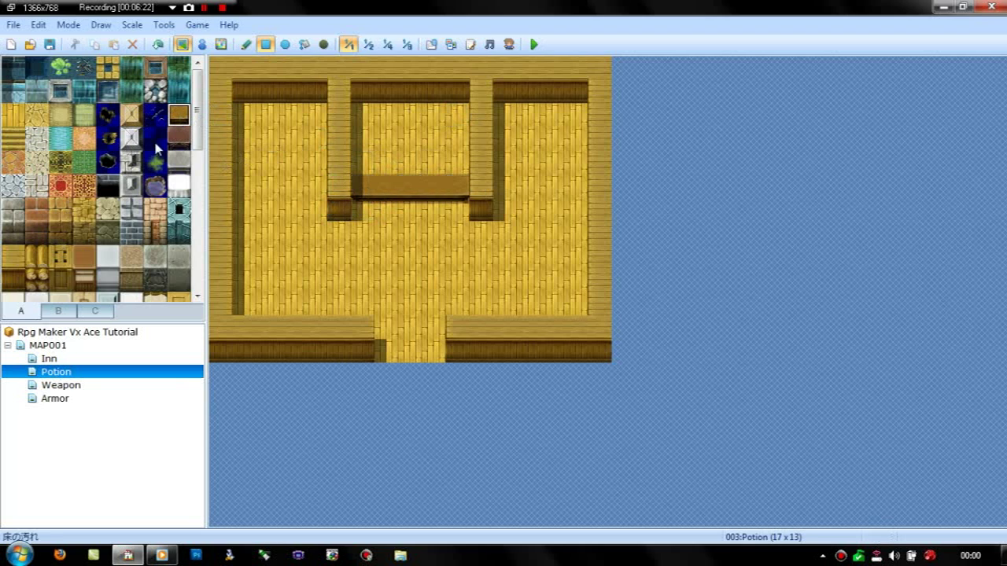
pyautogui.click(60, 186)
pyautogui.click(385, 219)
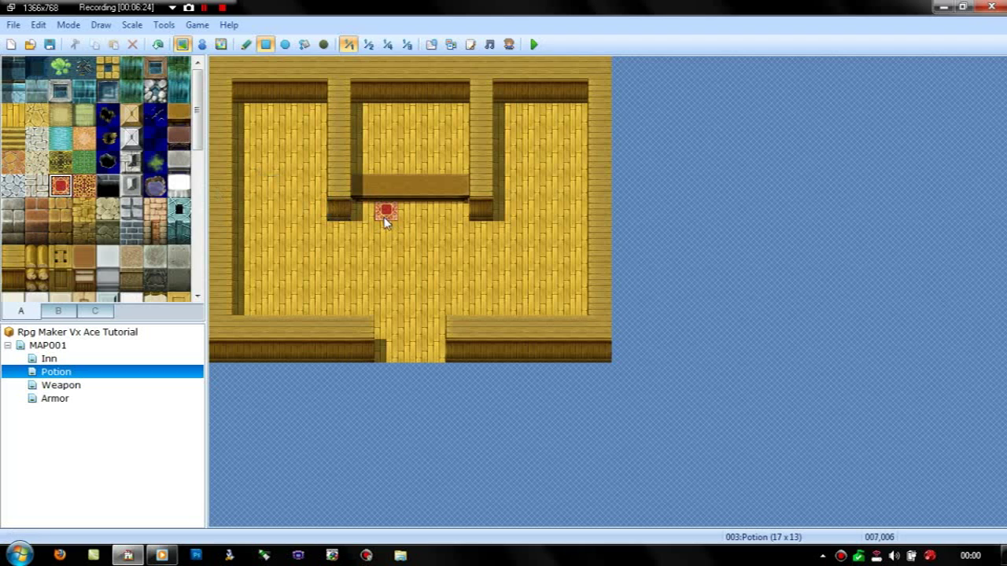
pyautogui.moveTo(433, 163); pyautogui.dragTo(374, 163)
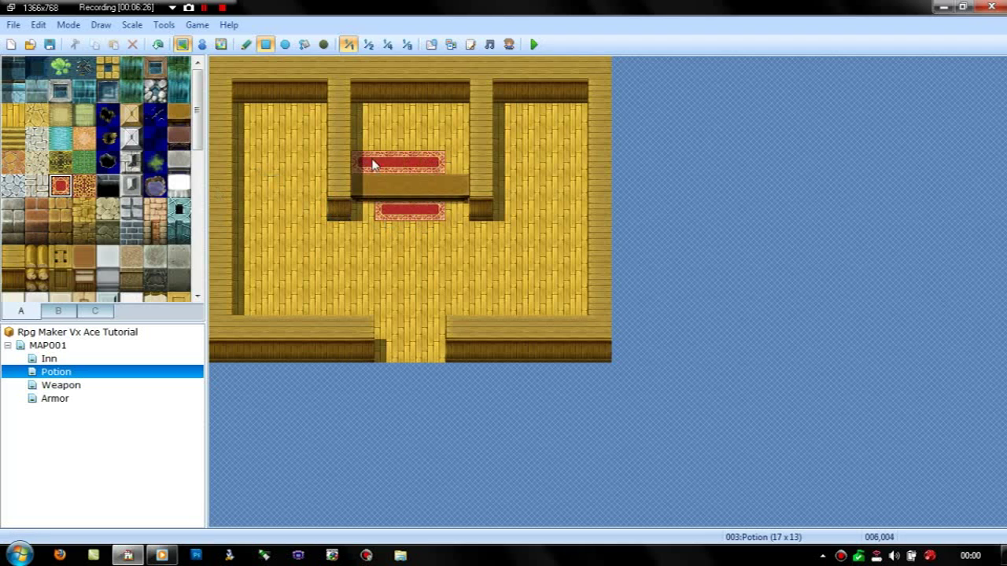
# - Paint red rugs and a brown counter in the Weapon and Armor shop maps
pyautogui.click(63, 398)
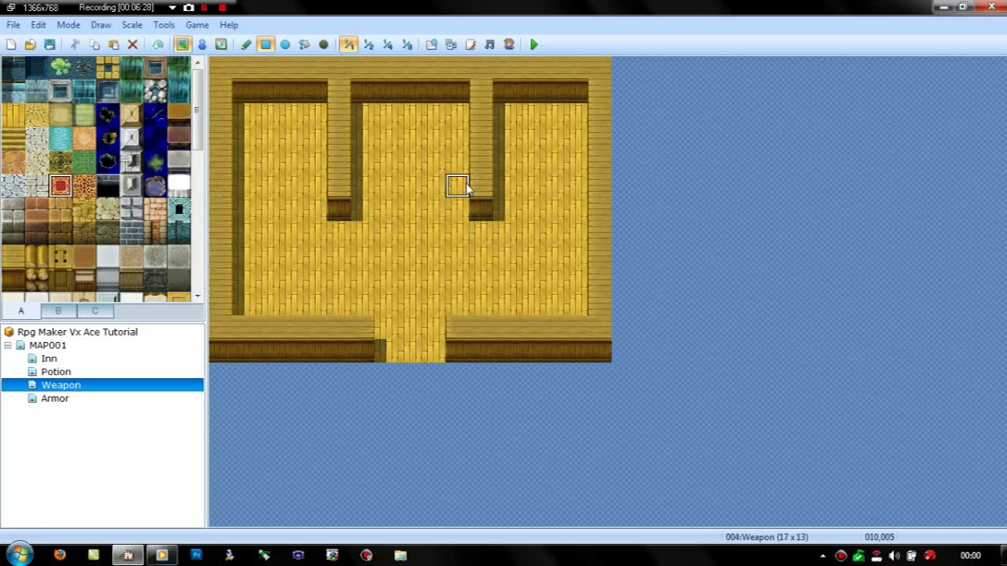
pyautogui.moveTo(386, 217); pyautogui.dragTo(420, 215)
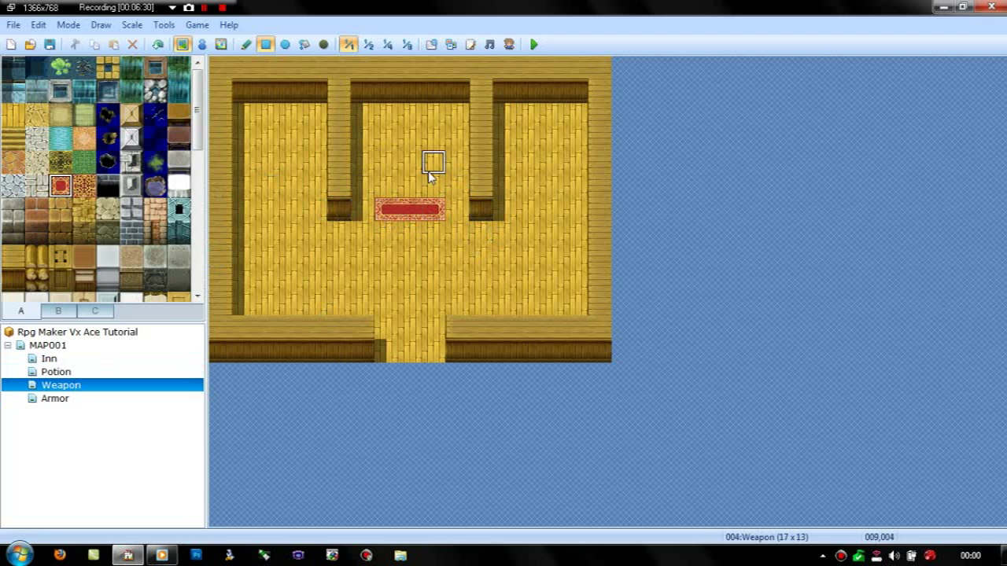
pyautogui.click(38, 399)
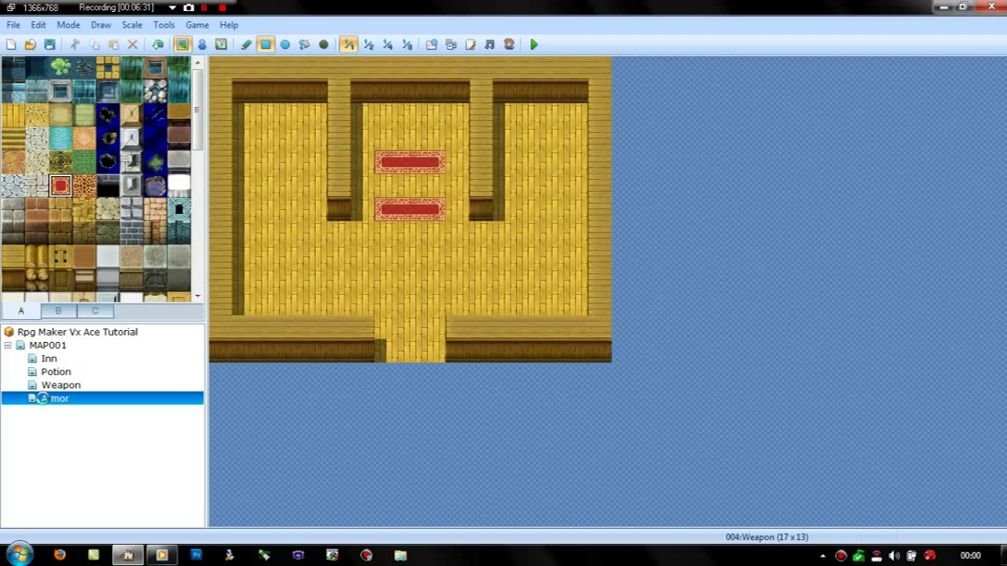
pyautogui.moveTo(386, 209); pyautogui.dragTo(429, 211)
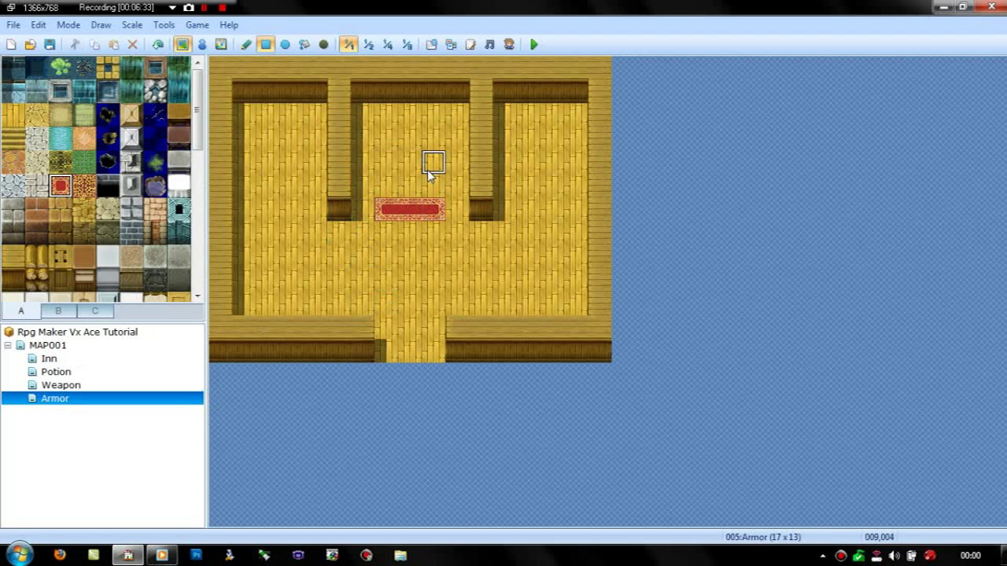
pyautogui.moveTo(427, 170); pyautogui.dragTo(385, 167)
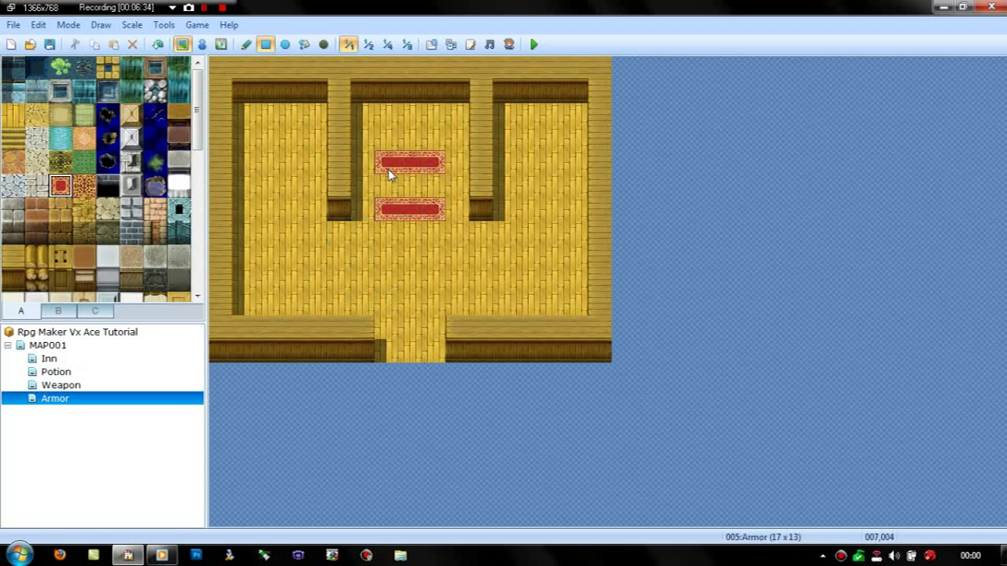
pyautogui.click(178, 115)
pyautogui.click(61, 384)
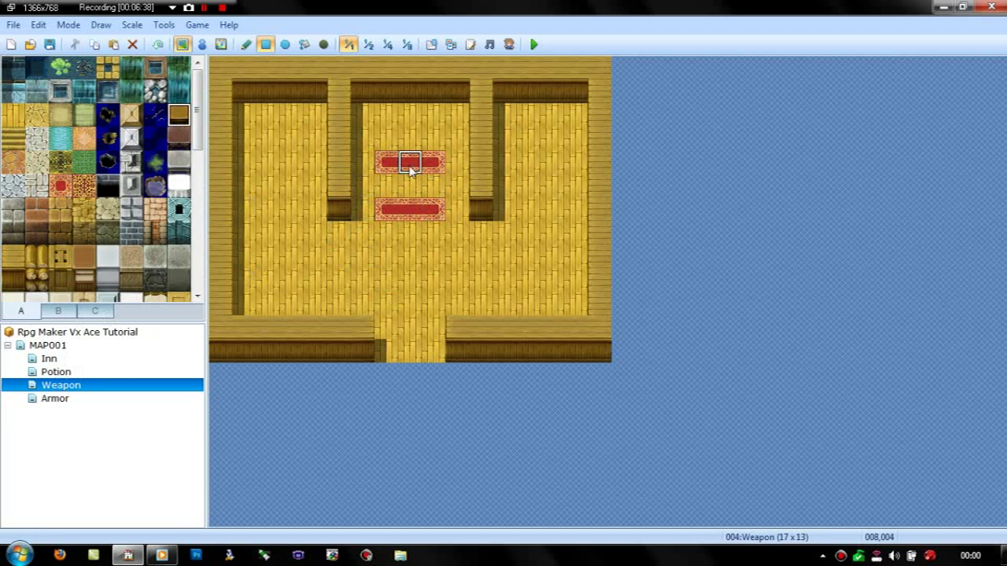
pyautogui.moveTo(362, 187); pyautogui.dragTo(438, 189)
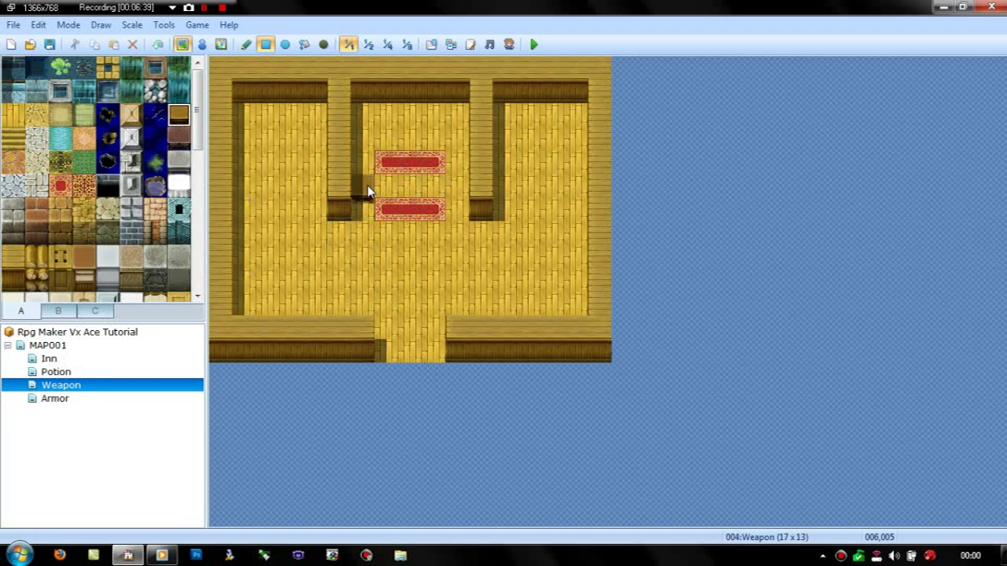
pyautogui.click(61, 398)
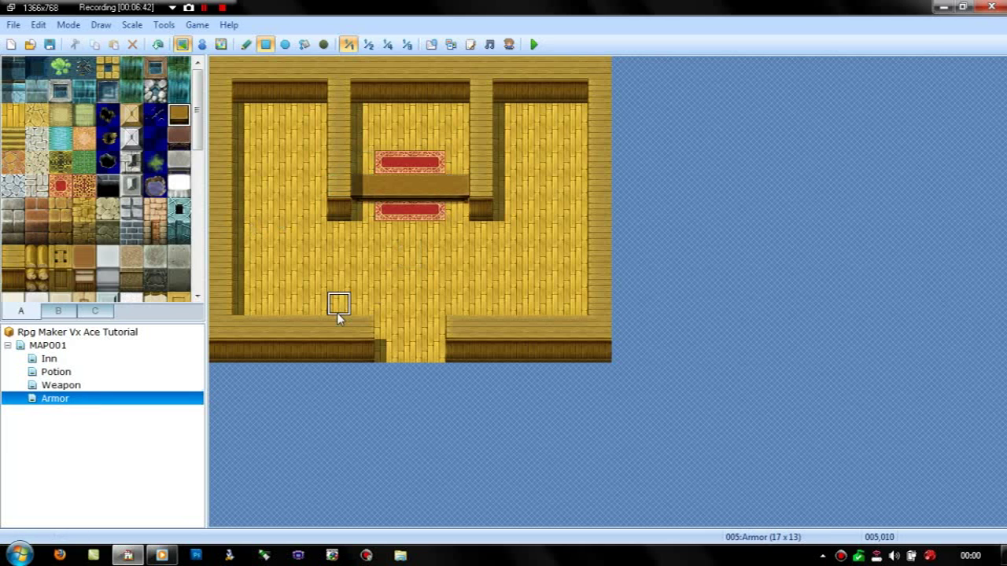
pyautogui.click(47, 358)
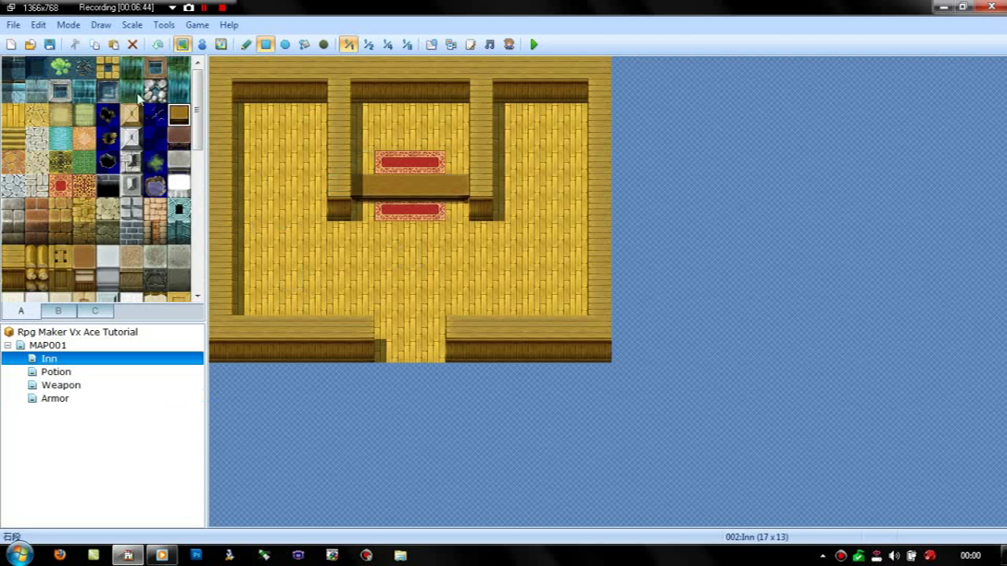
# - Place an innkeeper event on the Inn's counter tile in Event mode
pyautogui.click(202, 45)
pyautogui.doubleClick(409, 165)
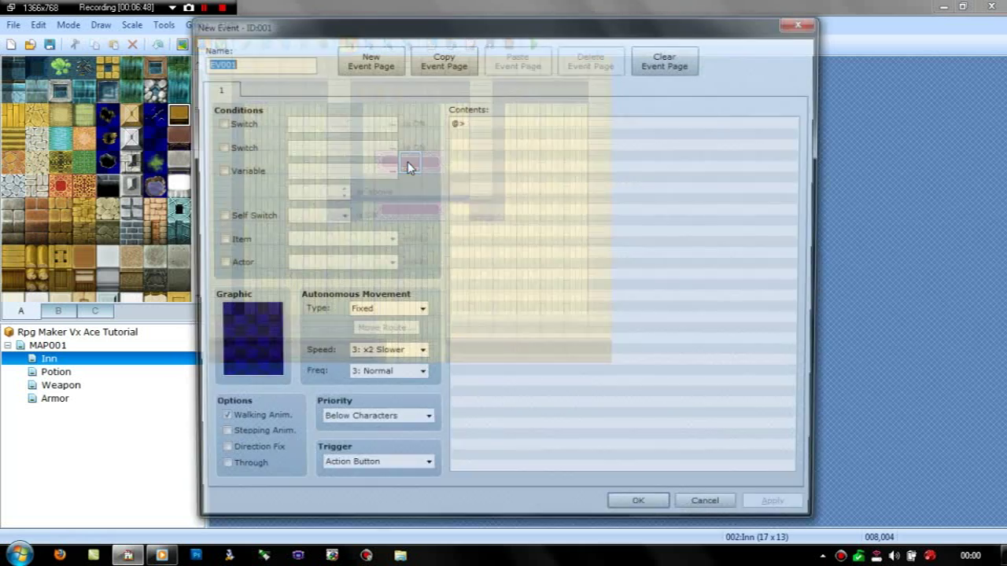
pyautogui.click(799, 29)
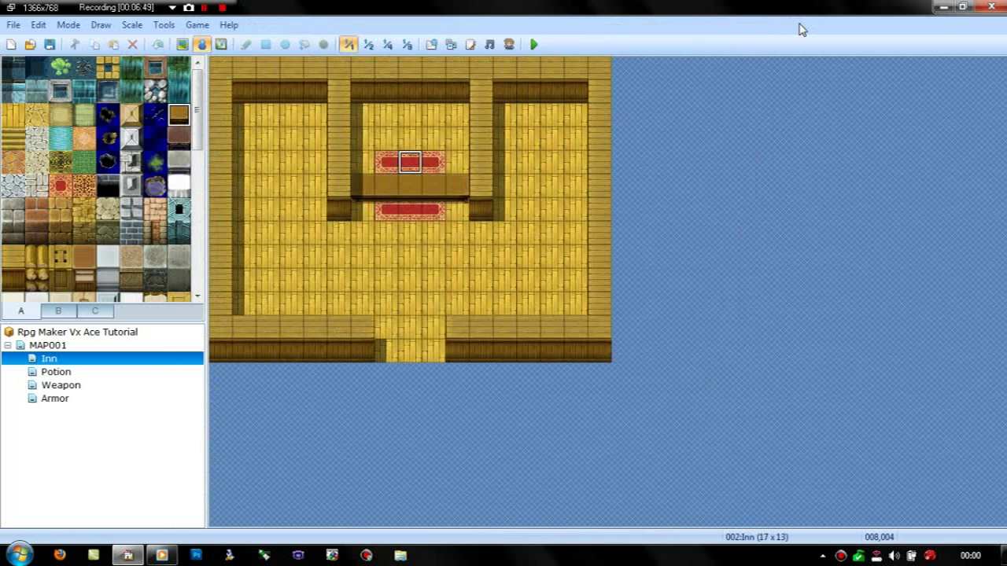
pyautogui.click(534, 236)
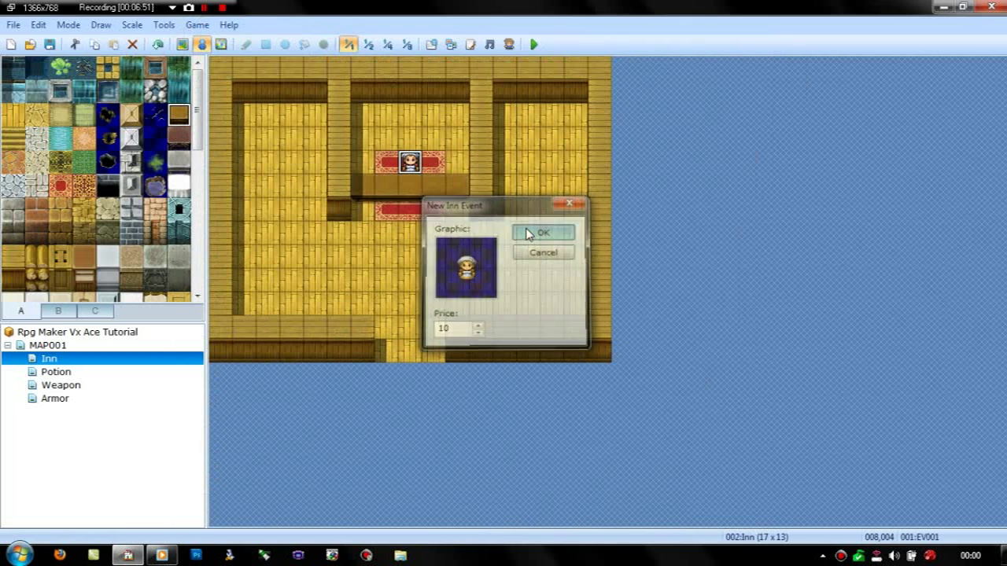
pyautogui.click(54, 373)
# - Create a counter event on the Potion map using the green-haired People1 sprite
pyautogui.click(411, 164)
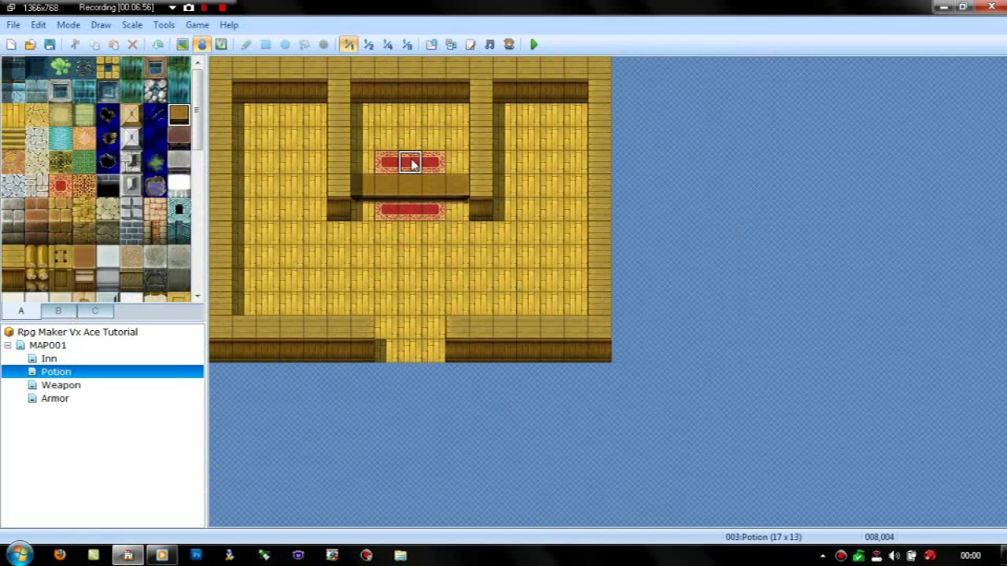
pyautogui.doubleClick(411, 163)
pyautogui.doubleClick(239, 341)
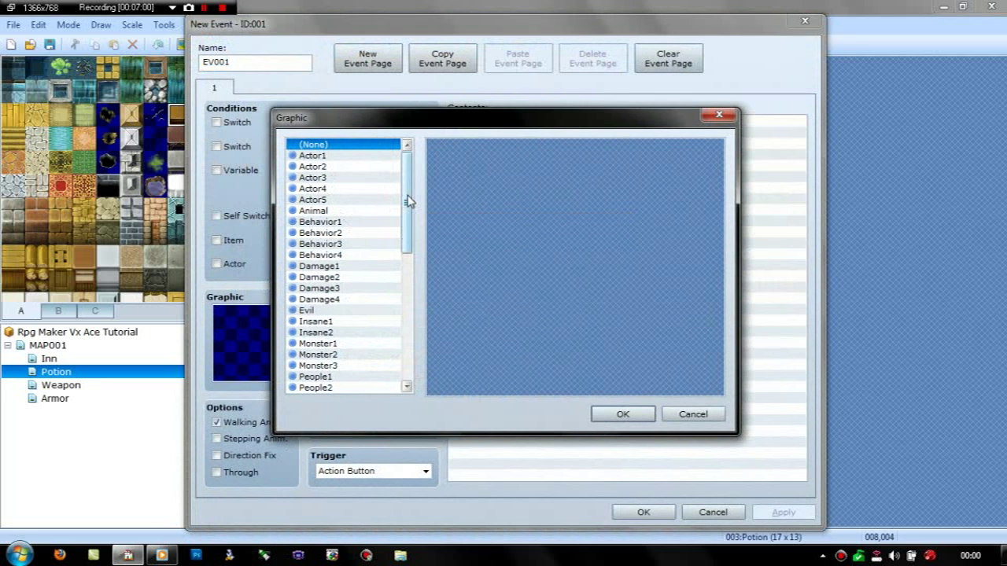
pyautogui.moveTo(407, 202); pyautogui.dragTo(401, 238)
pyautogui.click(330, 311)
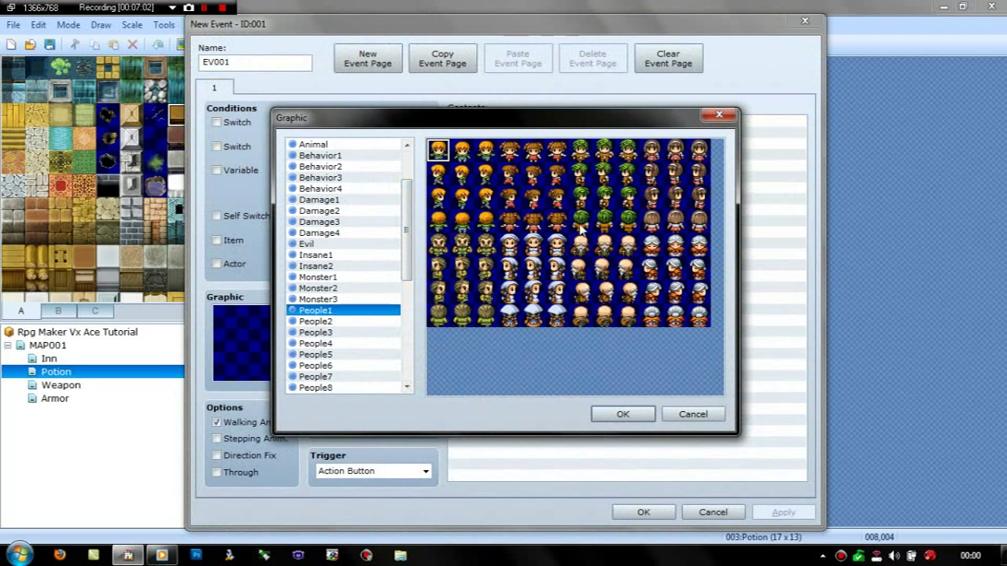
pyautogui.click(604, 151)
pyautogui.click(611, 415)
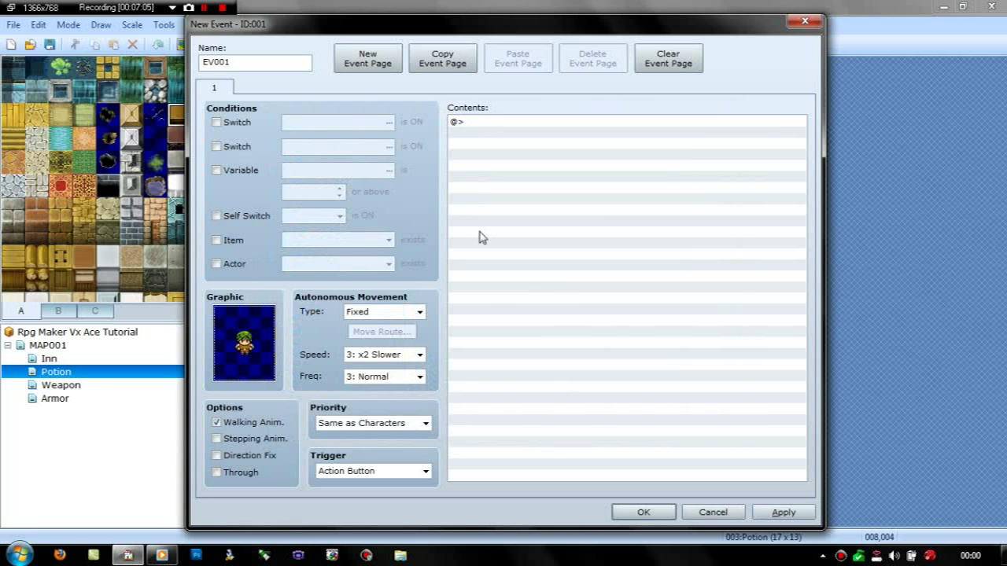
# - Add a Show Text command to the shopkeeper's contents
pyautogui.doubleClick(489, 123)
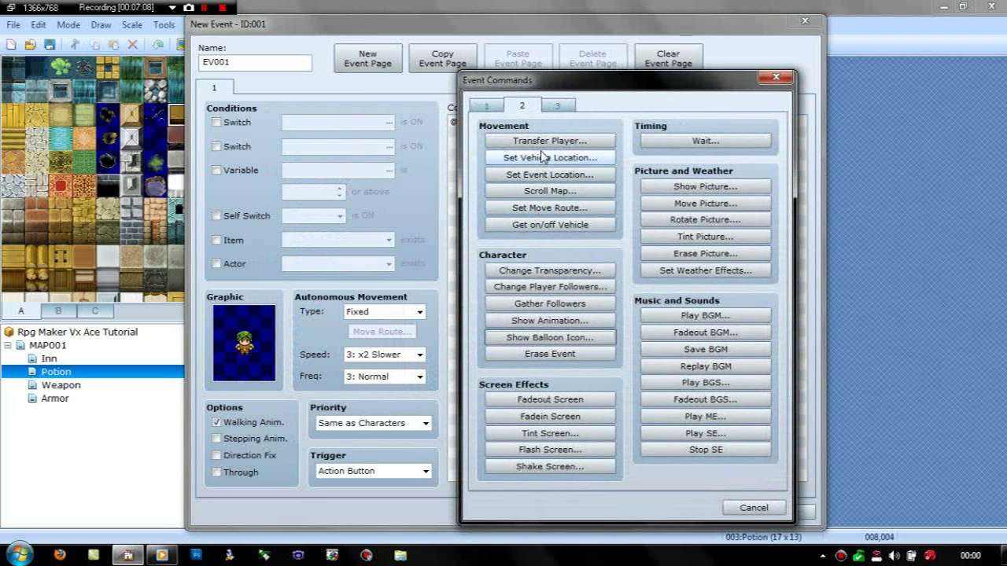
pyautogui.click(486, 105)
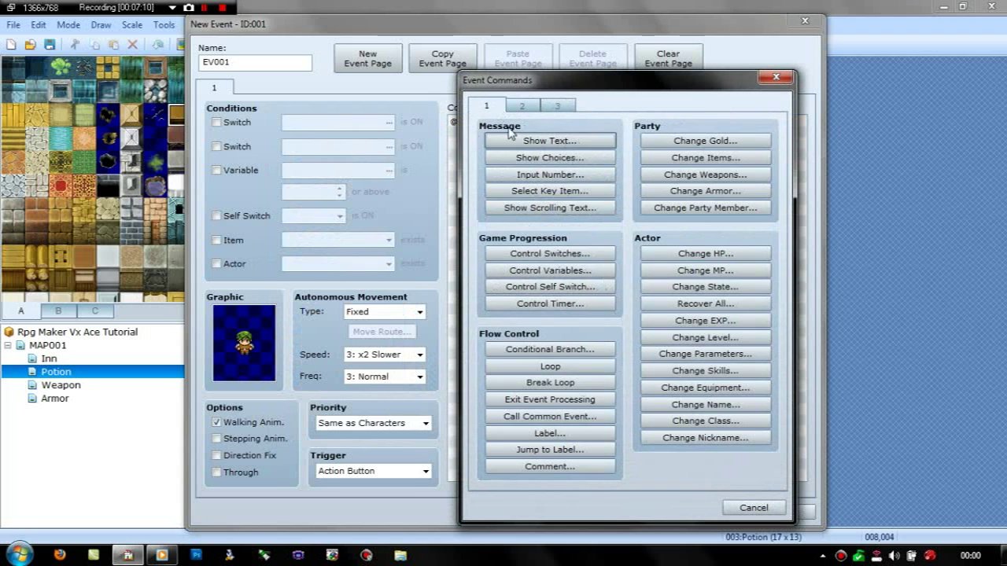
pyautogui.click(523, 141)
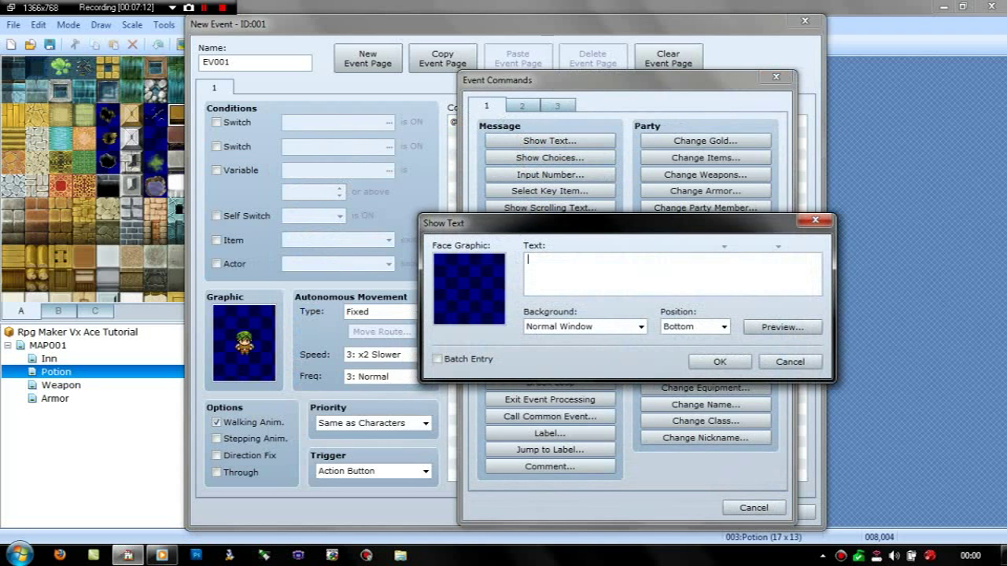
# - Write the greeting "Welcome to my potion shop, how can i help?", previewing it and deleting stray characters
pyautogui.write('Welcome to my potion ')
pyautogui.write('shop,')
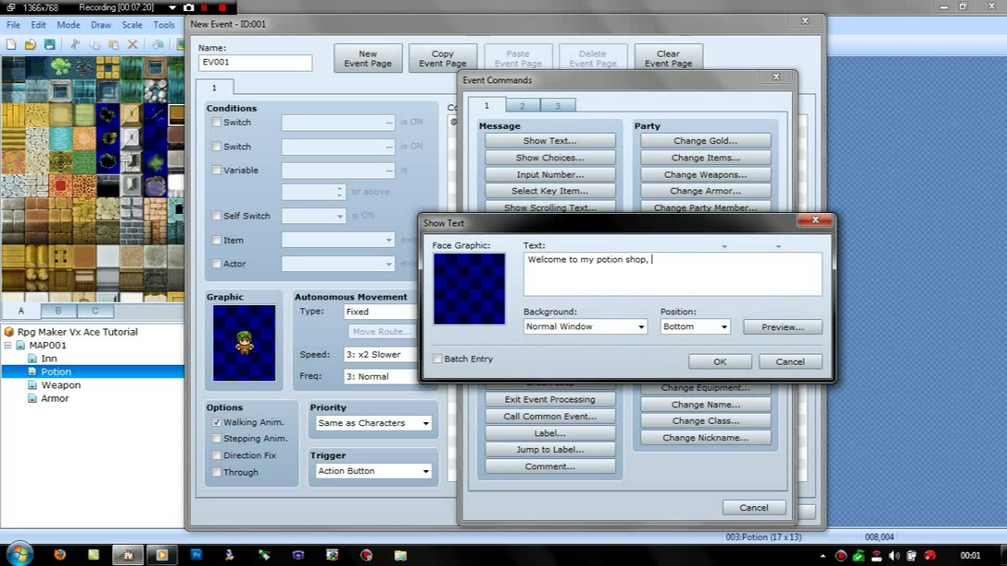
pyautogui.write('an i help')
pyautogui.click(784, 327)
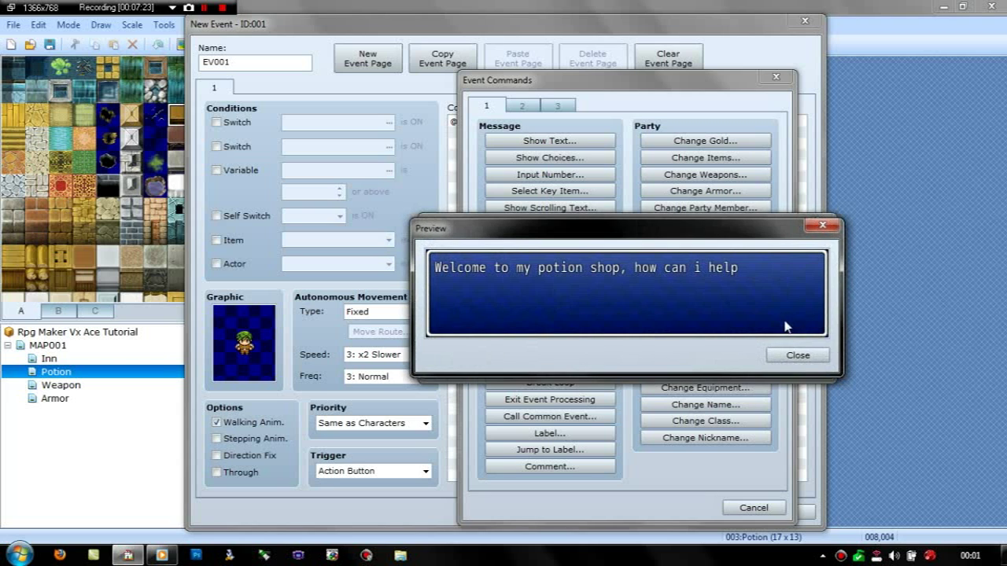
pyautogui.click(799, 357)
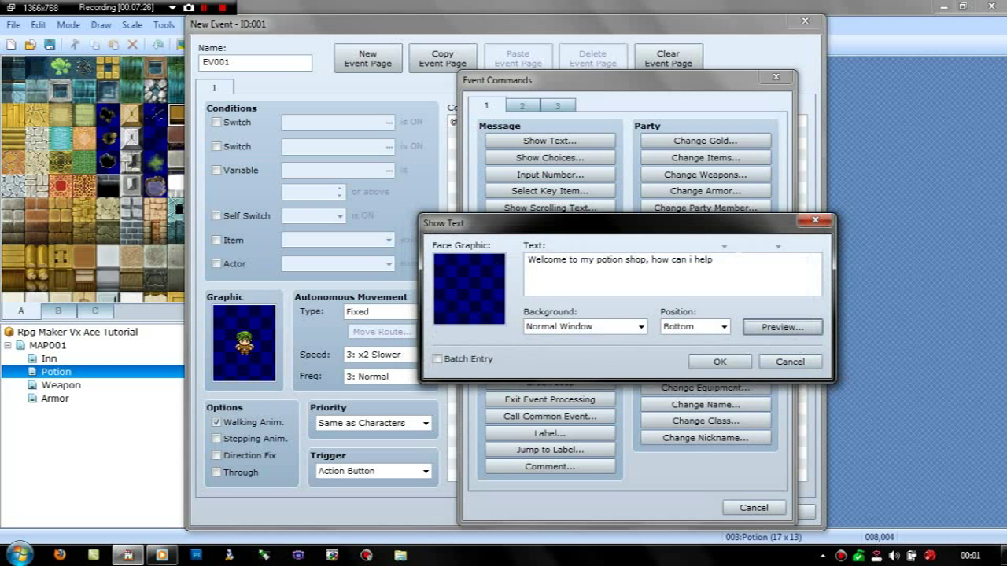
pyautogui.click(714, 260)
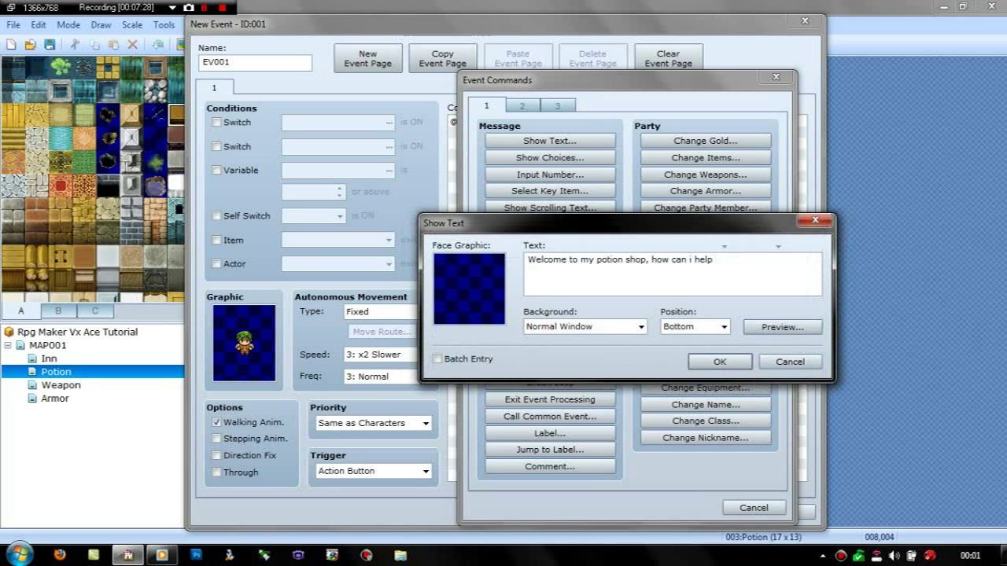
pyautogui.write('hghgfgsdjghfj')
pyautogui.click(775, 329)
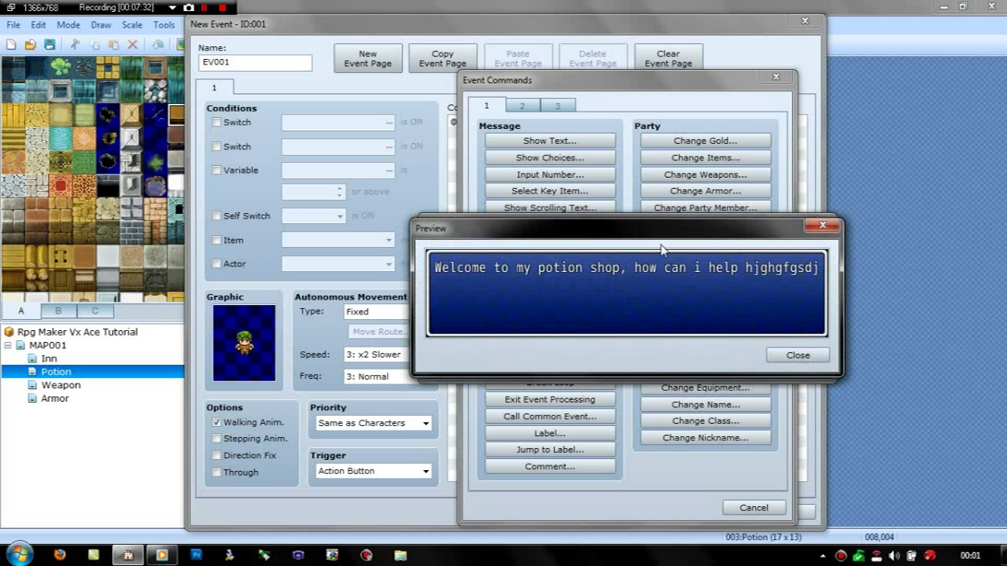
pyautogui.click(797, 358)
pyautogui.hotkey('shift', 'Left')
pyautogui.hotkey('shift', 'Left')
pyautogui.hotkey('shift', 'Left')
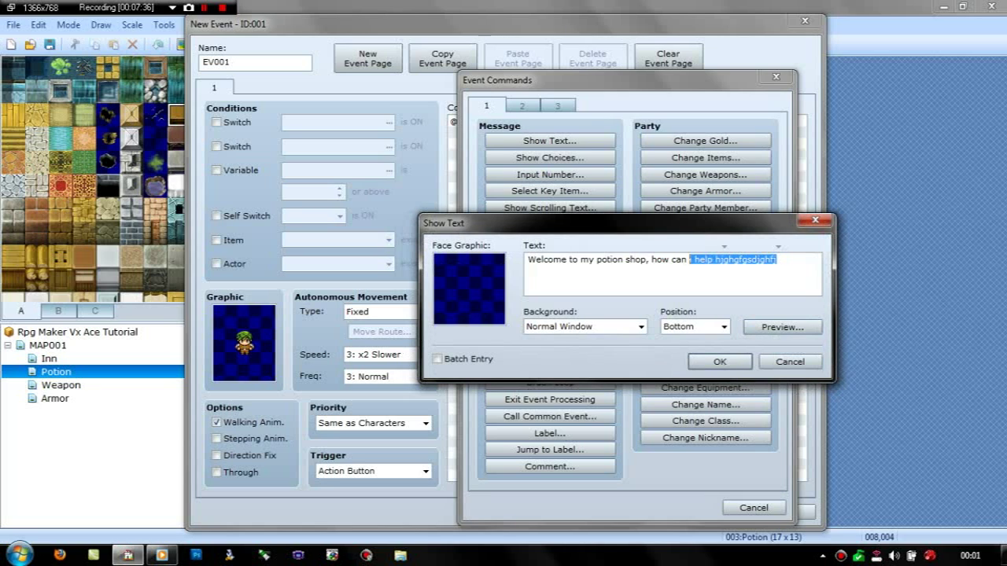
pyautogui.press('BackSpace')
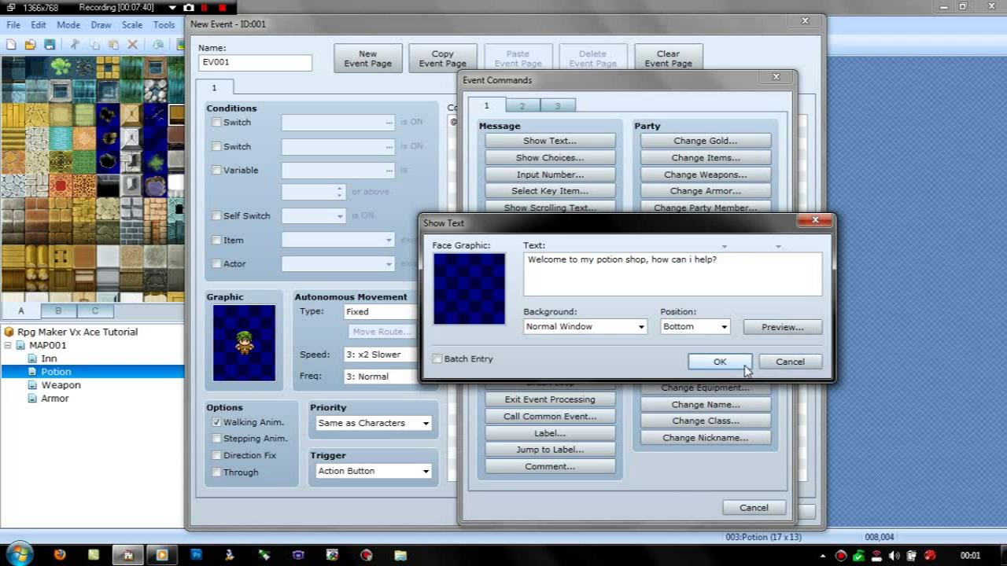
pyautogui.click(718, 361)
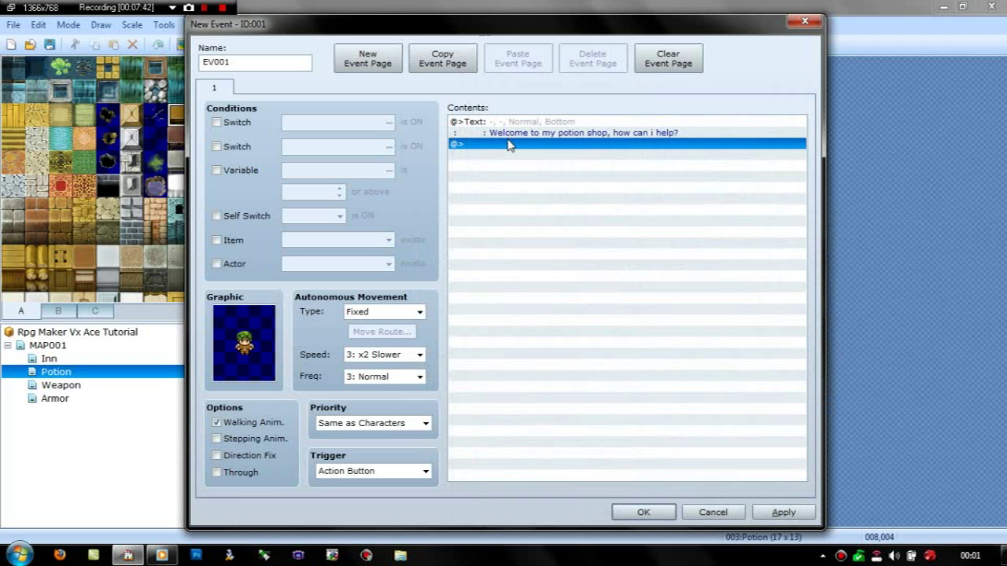
# - Add a Show Choices command offering "Show me your wares" and "Not right now"
pyautogui.doubleClick(508, 145)
pyautogui.click(549, 157)
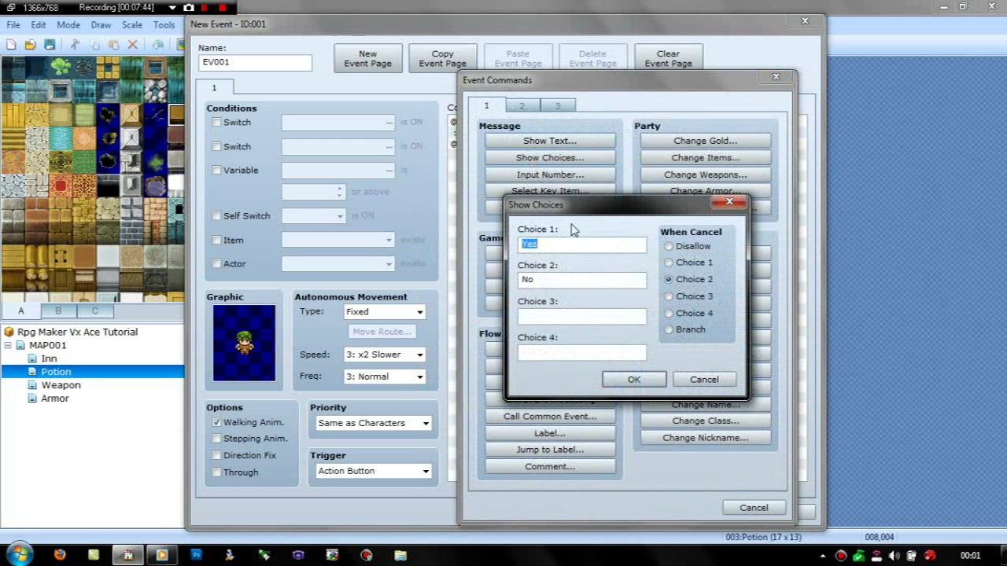
pyautogui.write('Show ')
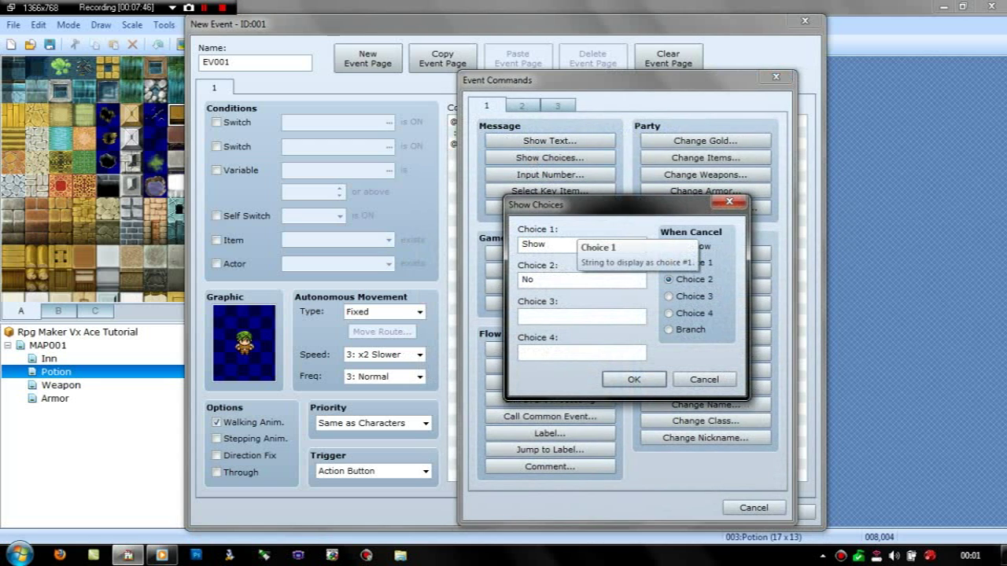
pyautogui.write('me your ')
pyautogui.write('wares')
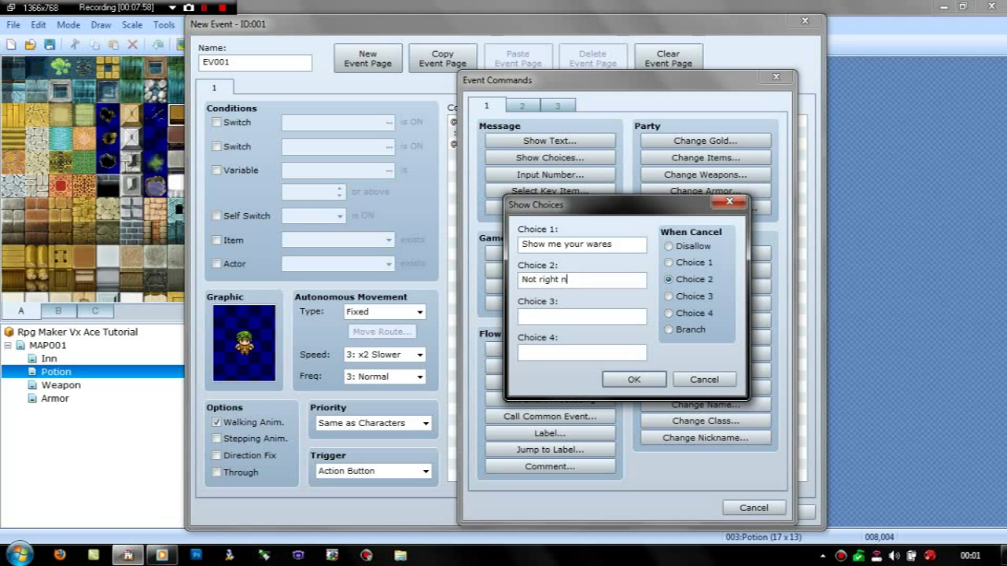
pyautogui.click(653, 381)
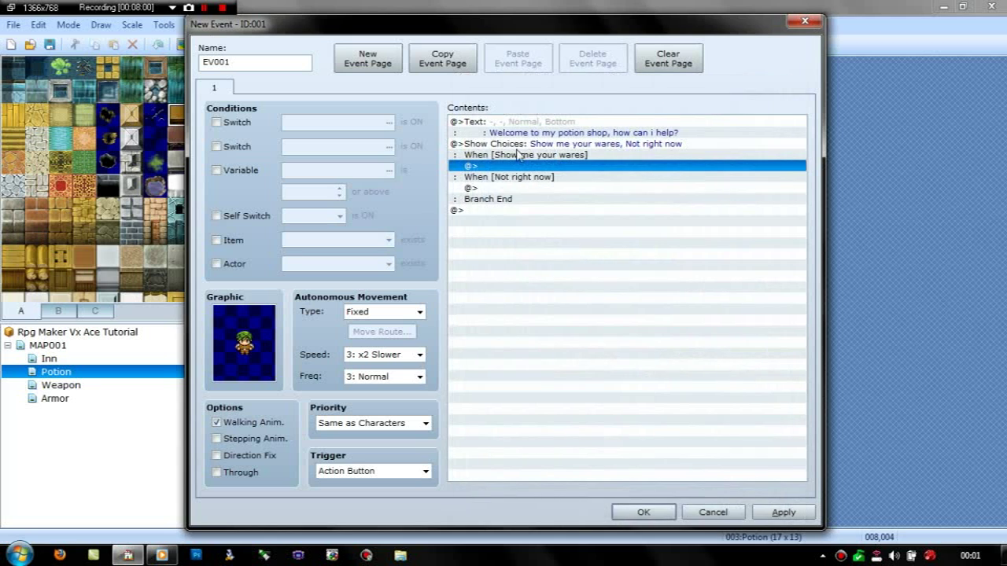
# - Add Shop Processing under "Show me your wares" and stock Potion at standard price
pyautogui.doubleClick(513, 166)
pyautogui.click(523, 108)
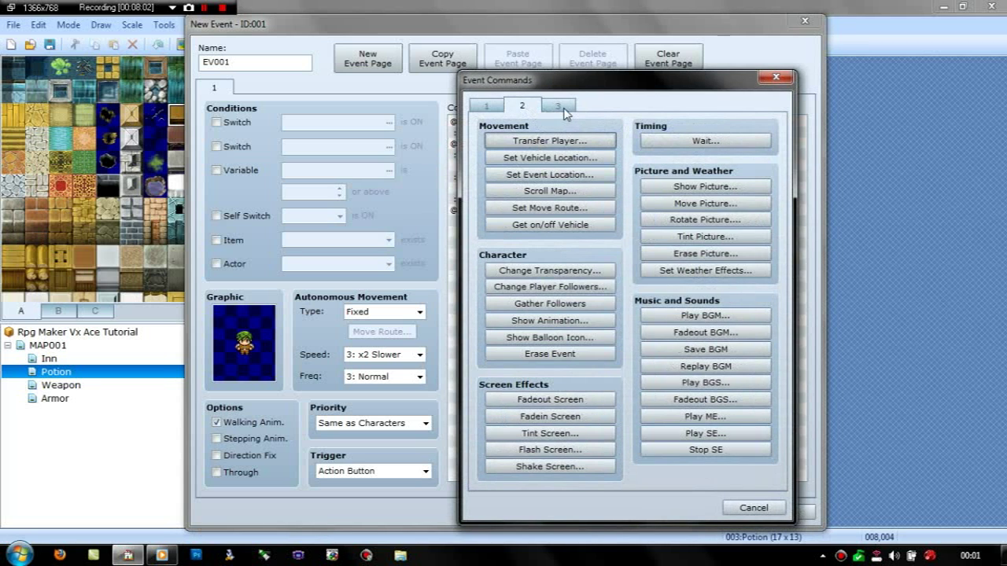
pyautogui.click(560, 108)
pyautogui.click(543, 159)
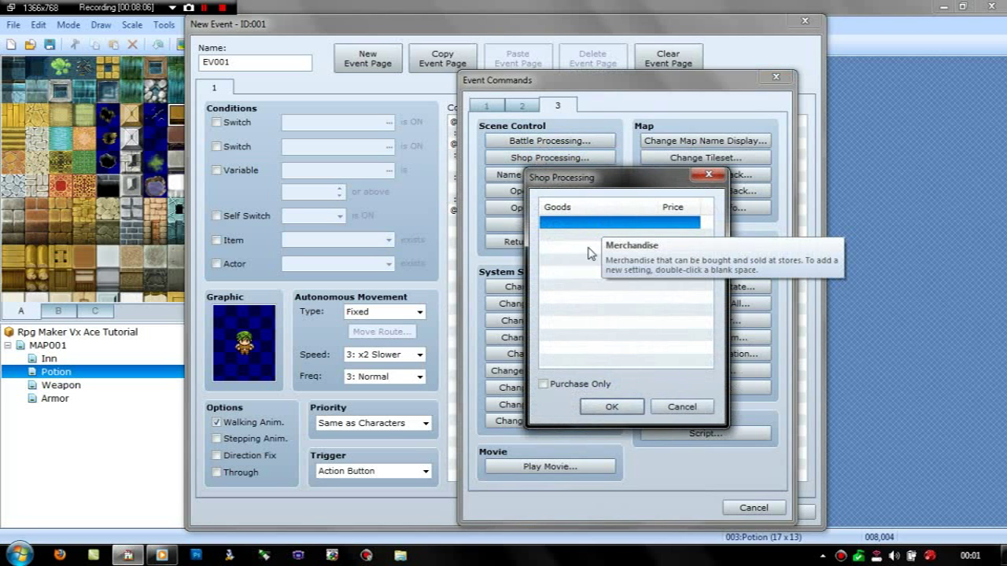
pyautogui.click(544, 385)
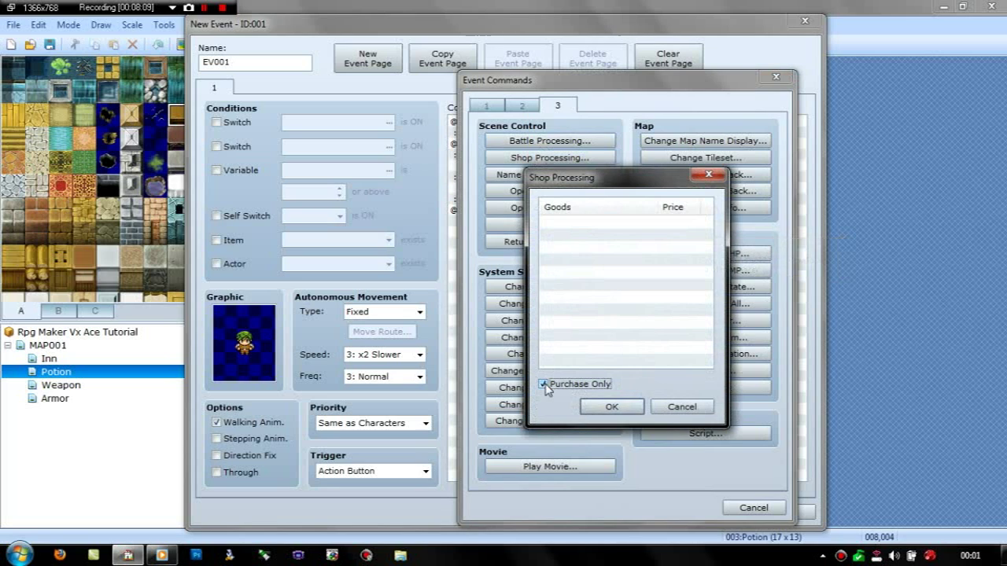
pyautogui.click(544, 384)
pyautogui.doubleClick(595, 230)
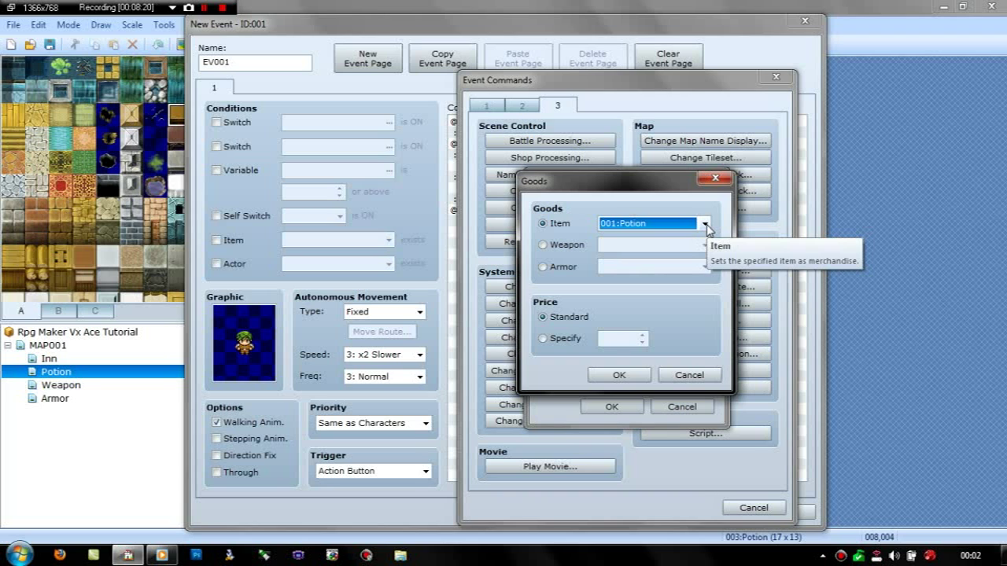
pyautogui.click(619, 374)
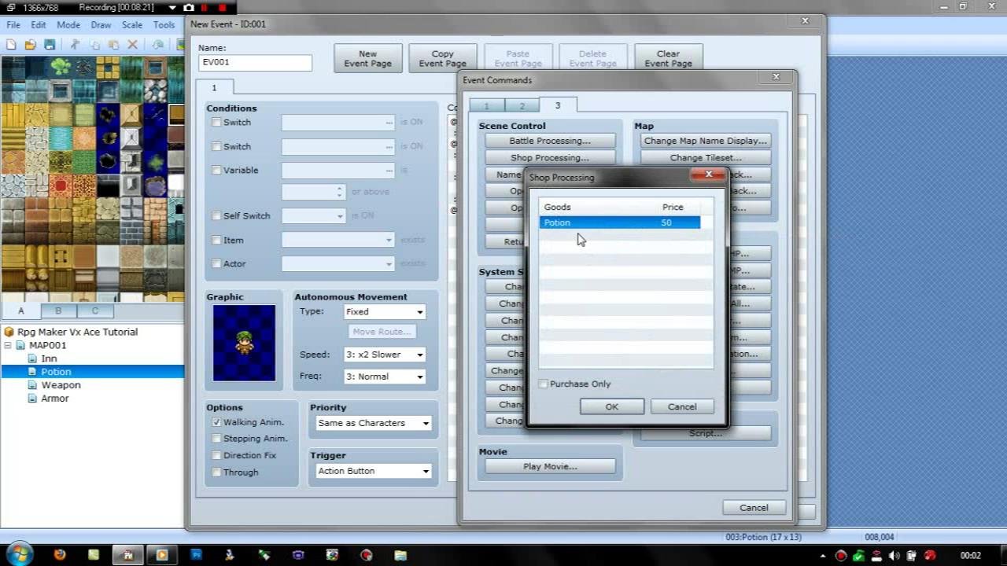
# - Add Hi-Potion at standard price to the shop's goods
pyautogui.doubleClick(580, 239)
pyautogui.click(704, 225)
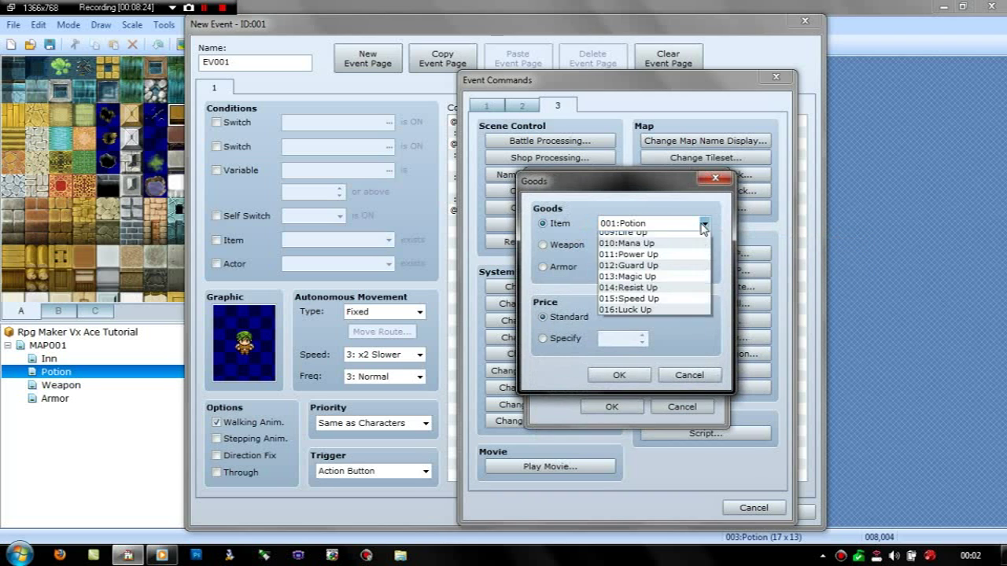
pyautogui.scroll(3, 661, 252)
pyautogui.click(657, 240)
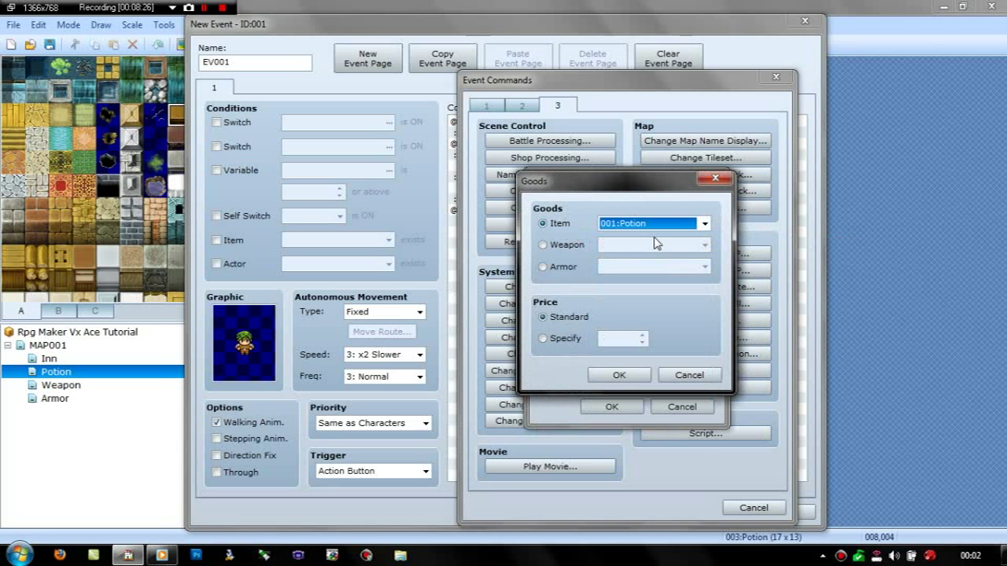
pyautogui.click(682, 225)
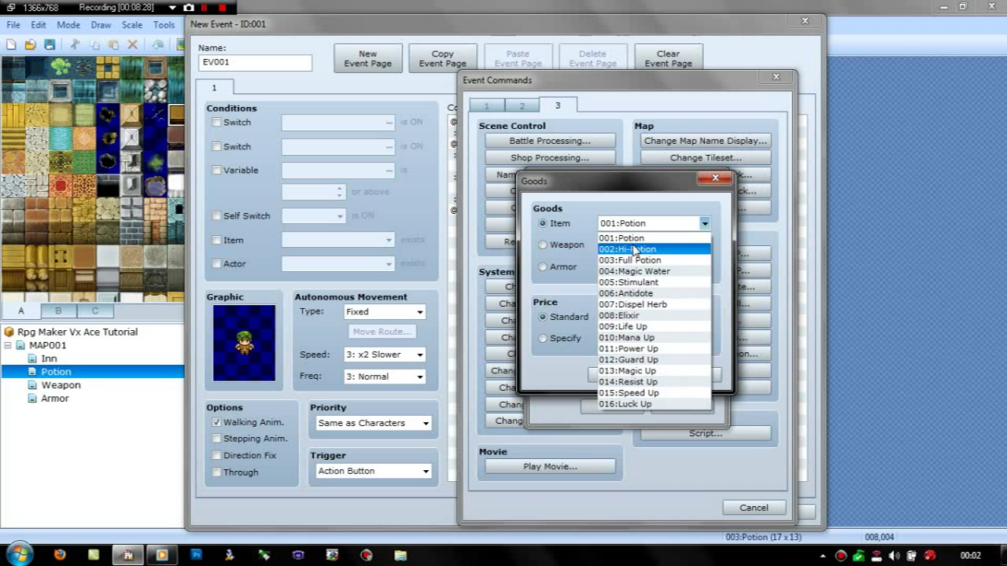
pyautogui.click(634, 250)
pyautogui.click(619, 375)
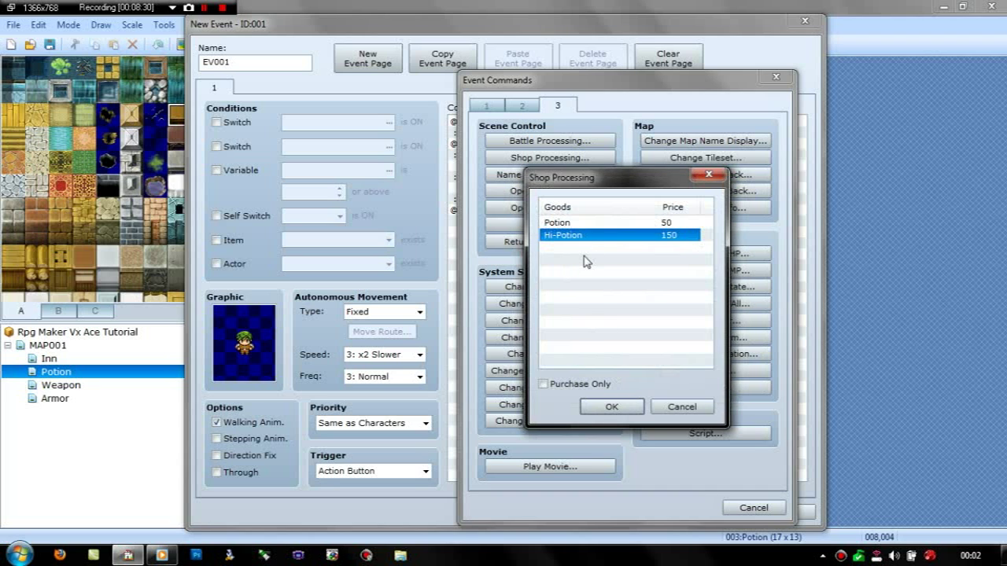
# - Add Full Potion with a custom price of 10 and confirm the goods list
pyautogui.doubleClick(586, 261)
pyautogui.click(681, 223)
pyautogui.click(659, 261)
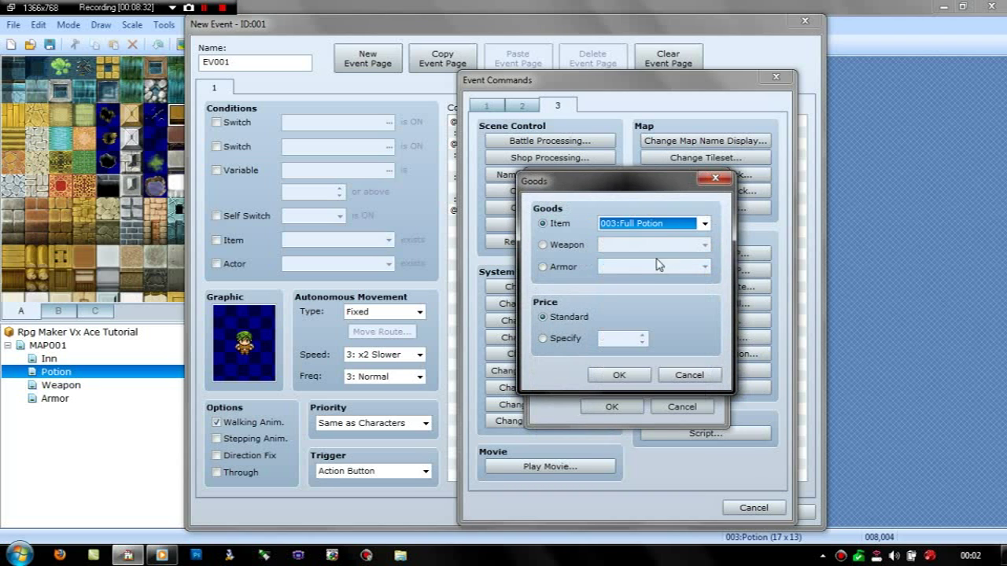
pyautogui.click(542, 339)
pyautogui.doubleClick(619, 338)
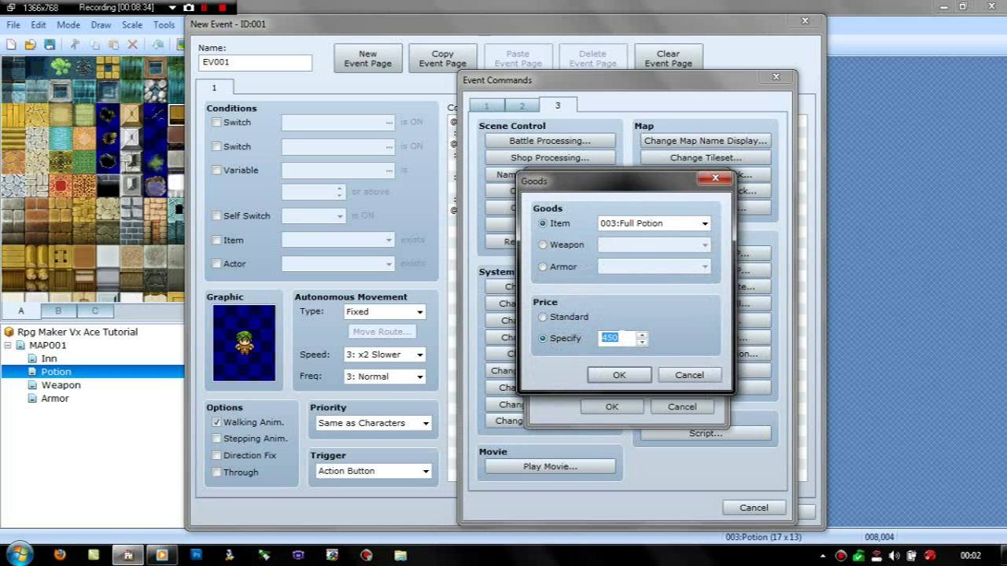
pyautogui.write('10')
pyautogui.click(619, 374)
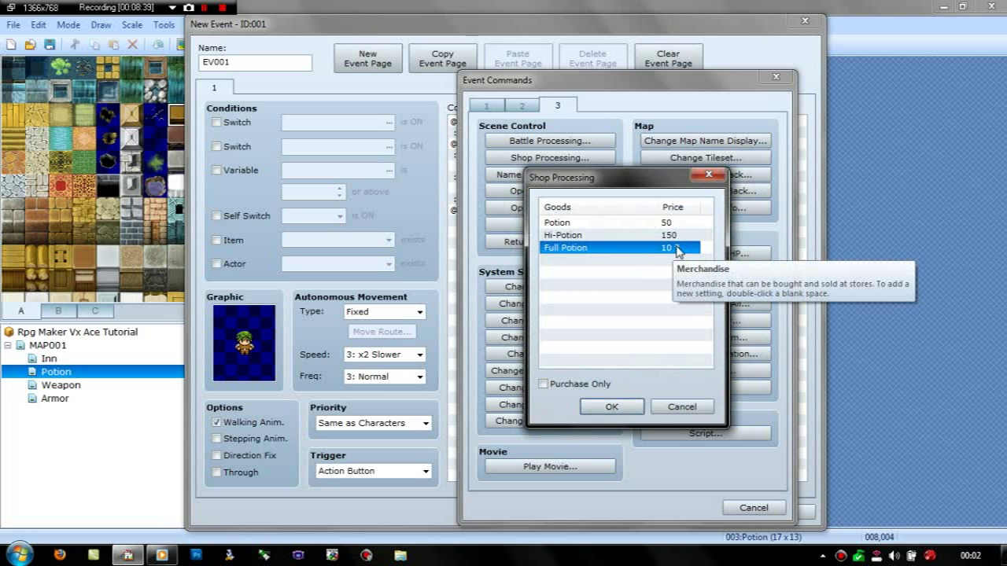
pyautogui.click(606, 407)
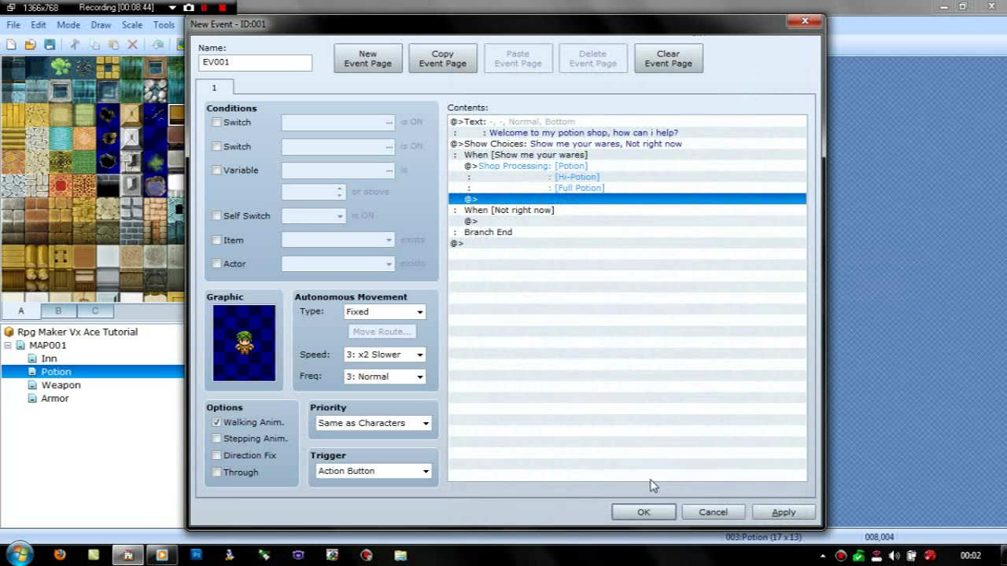
# - Save the shopkeeper event and paste copies onto the Weapon and Armor map counters
pyautogui.click(641, 511)
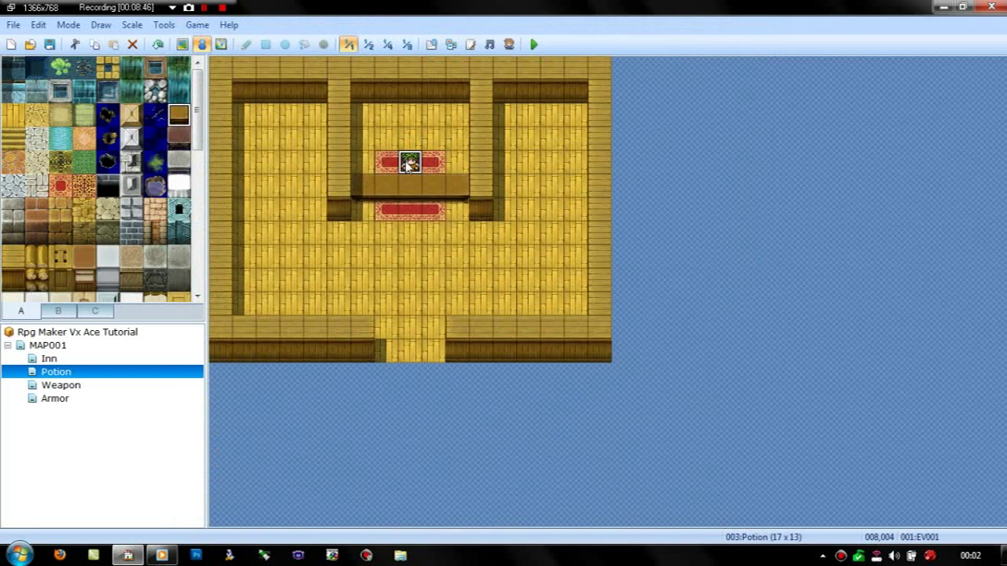
pyautogui.click(52, 384)
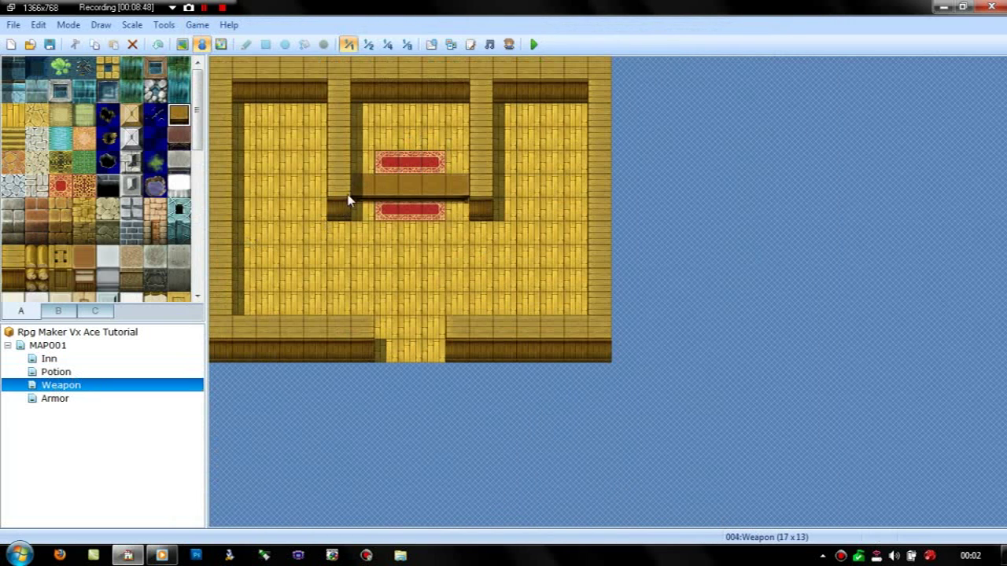
pyautogui.hotkey('ctrl', 'v')
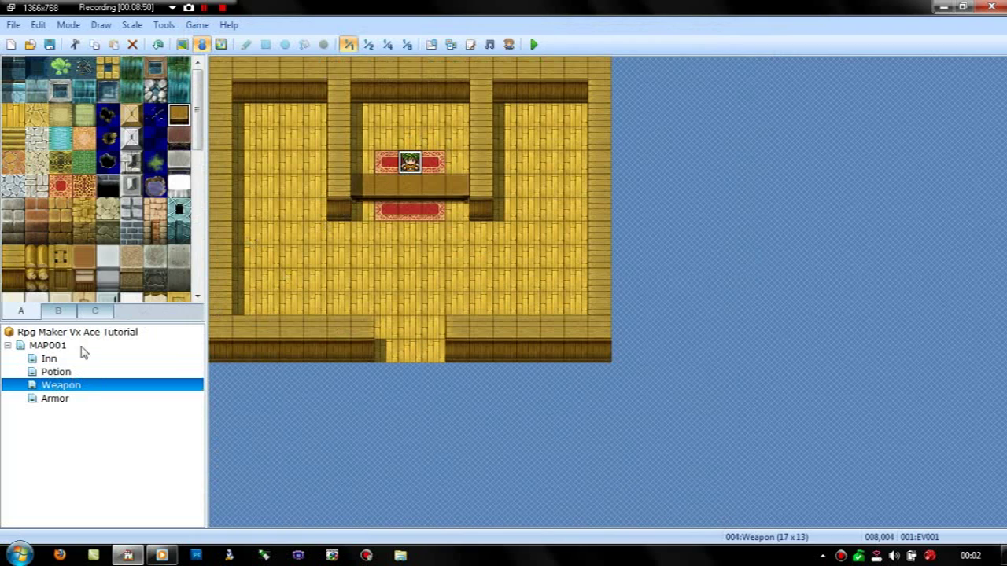
pyautogui.click(61, 400)
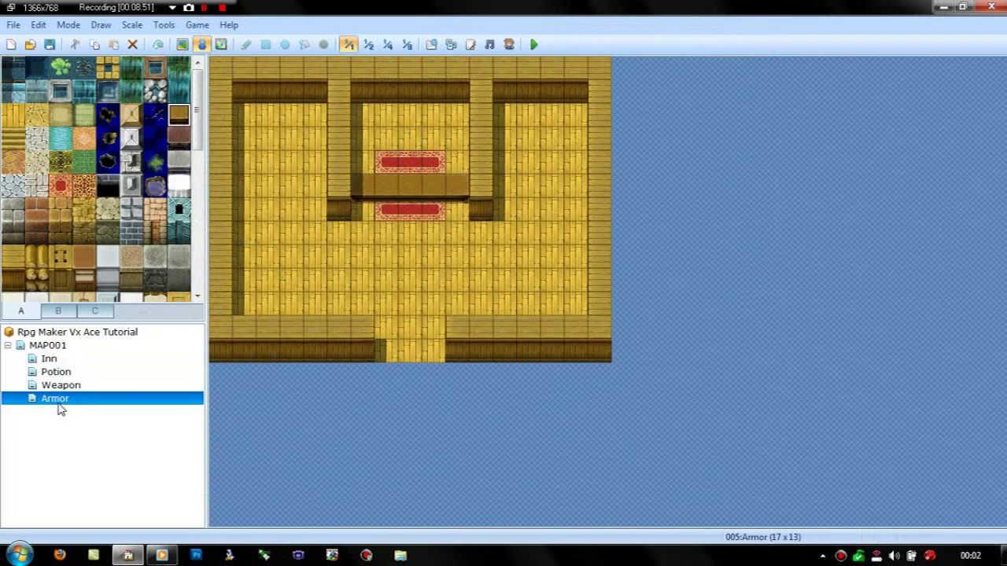
pyautogui.click(422, 167)
pyautogui.hotkey('ctrl', 'v')
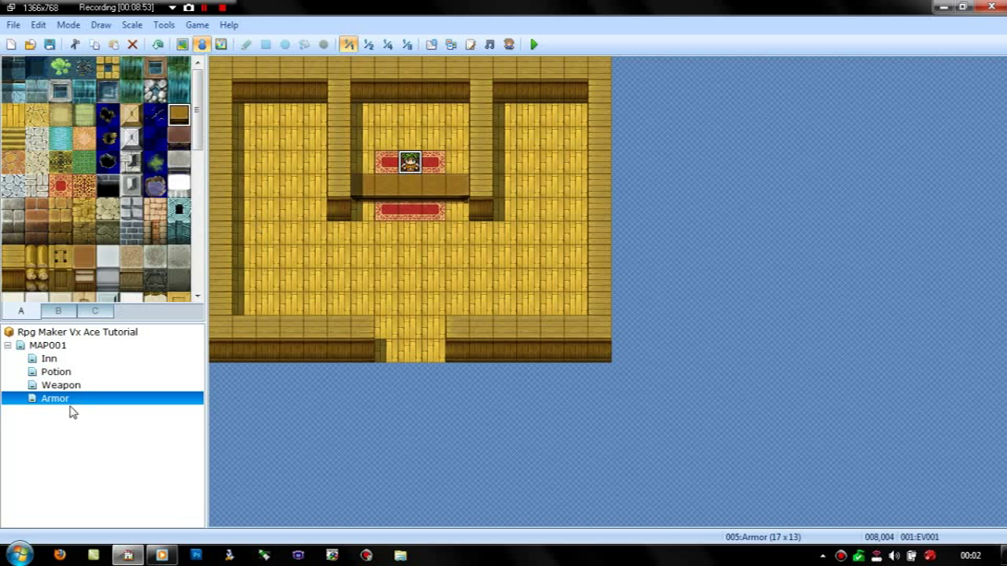
# - Reopen the pasted shopkeeper event on the Weapon map for editing
pyautogui.click(66, 384)
pyautogui.click(410, 163)
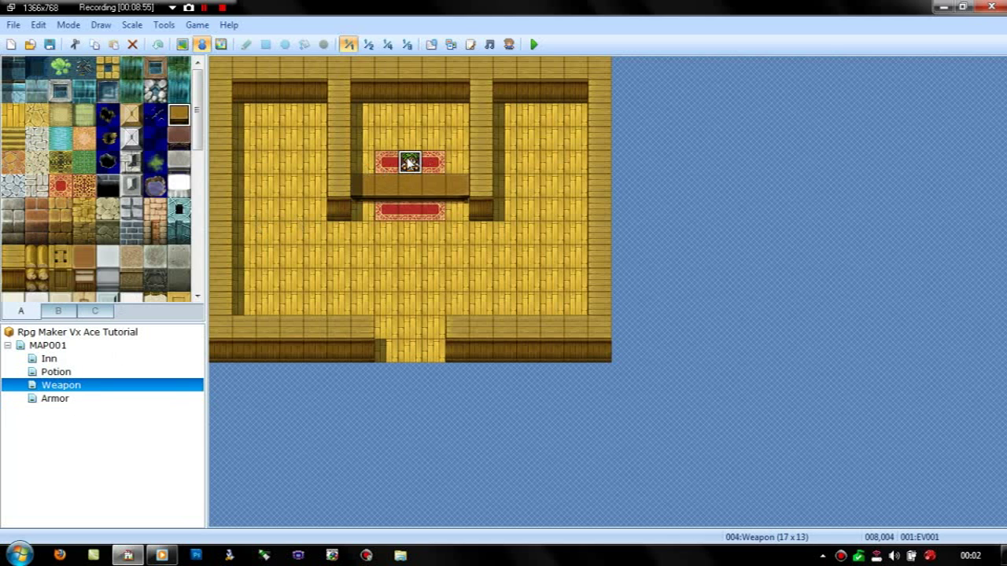
pyautogui.doubleClick(409, 163)
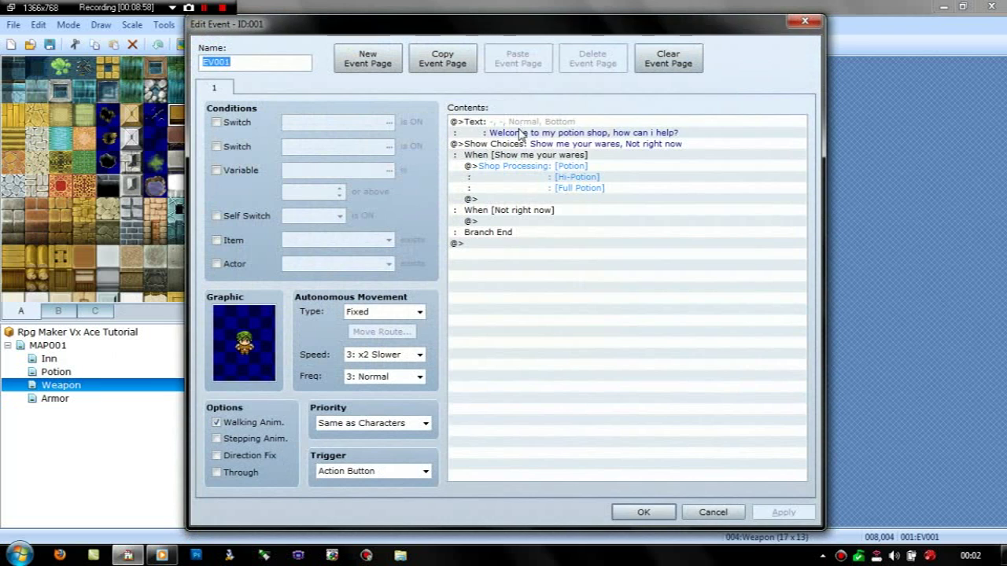
# - Edit the shopkeeper's Text command to read 'Welcome to my weapon shop, how can i help?'
pyautogui.click(520, 134)
pyautogui.press('Insert')
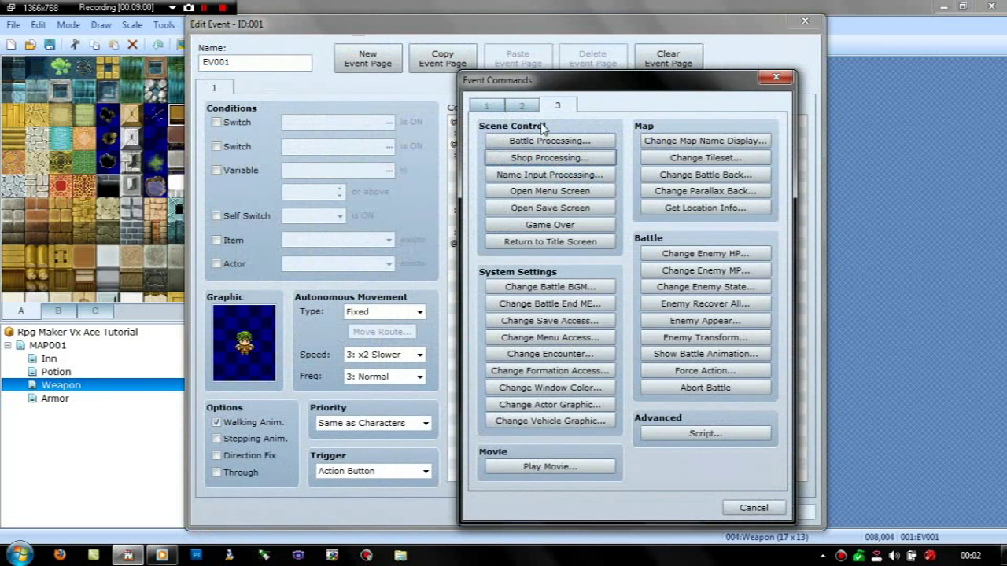
pyautogui.click(739, 507)
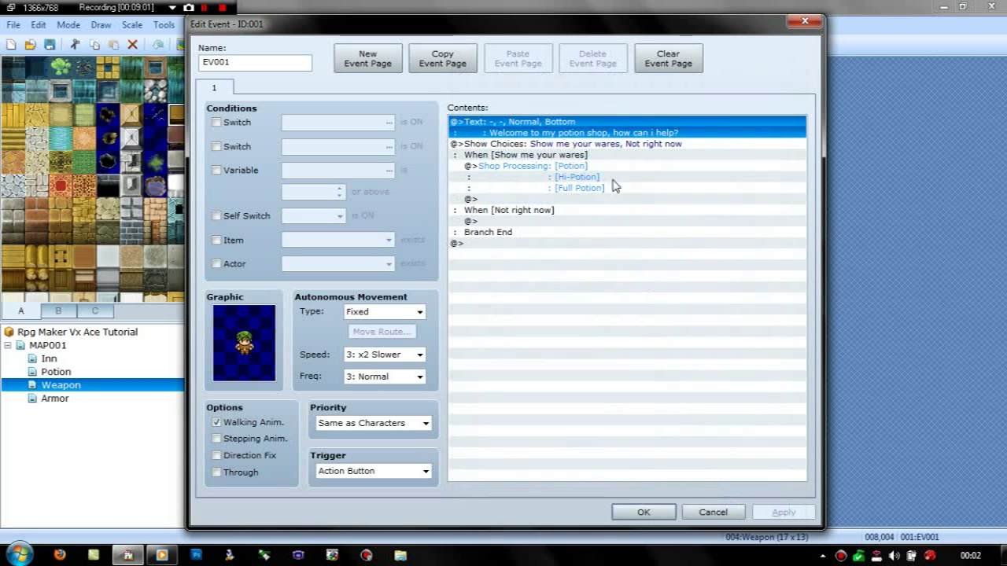
pyautogui.doubleClick(566, 126)
pyautogui.moveTo(622, 259); pyautogui.dragTo(580, 260)
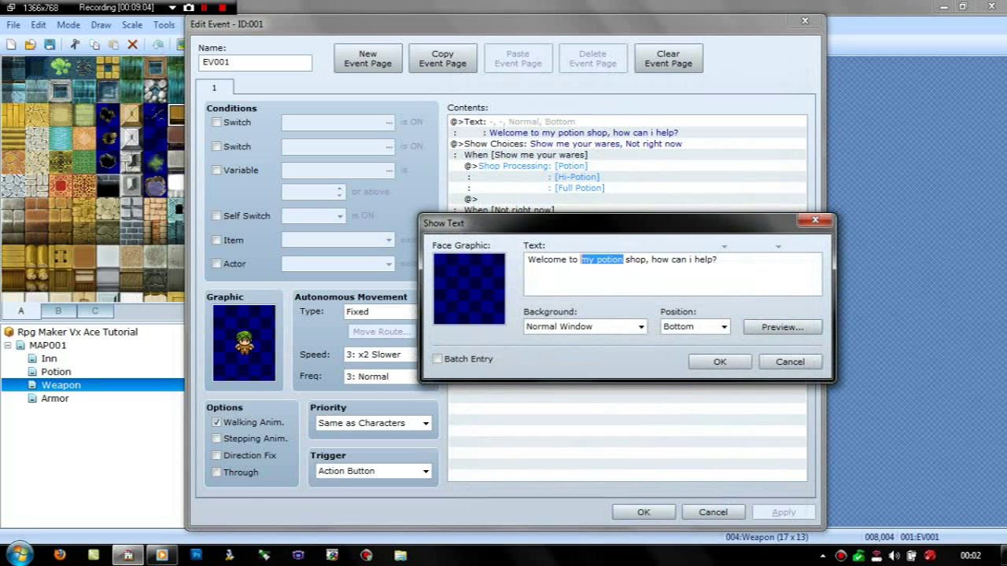
pyautogui.write('Wea')
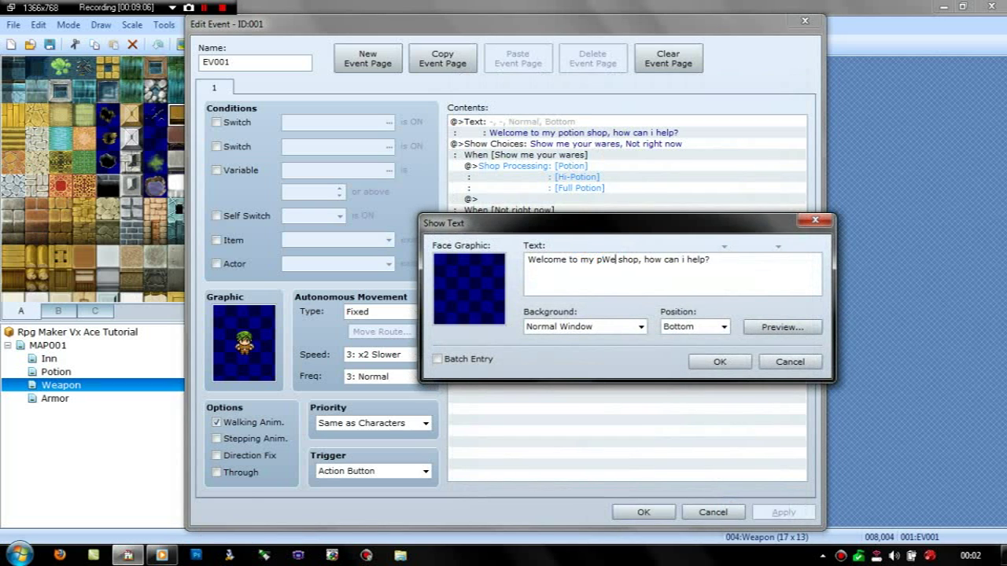
pyautogui.write('pon')
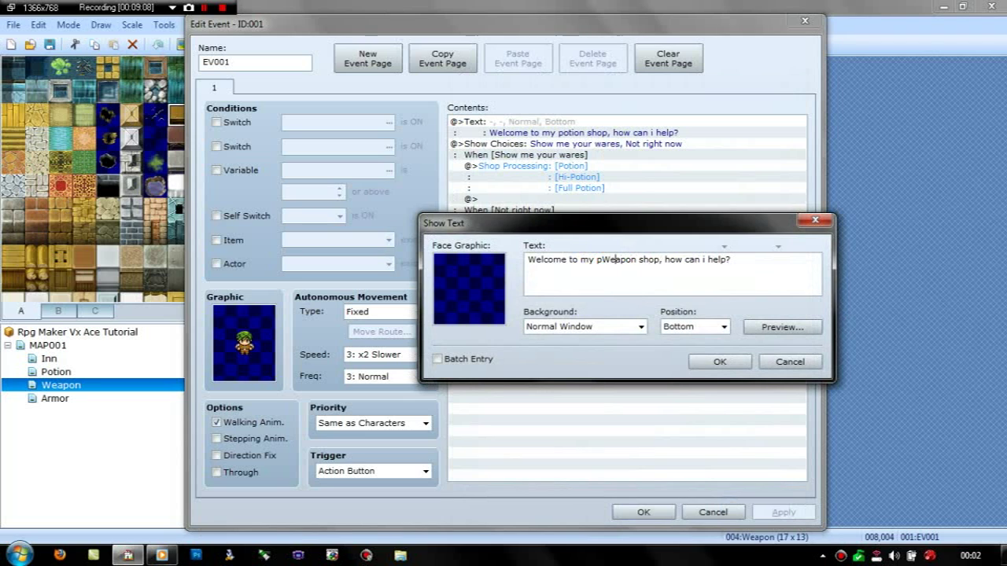
pyautogui.press('BackSpace')
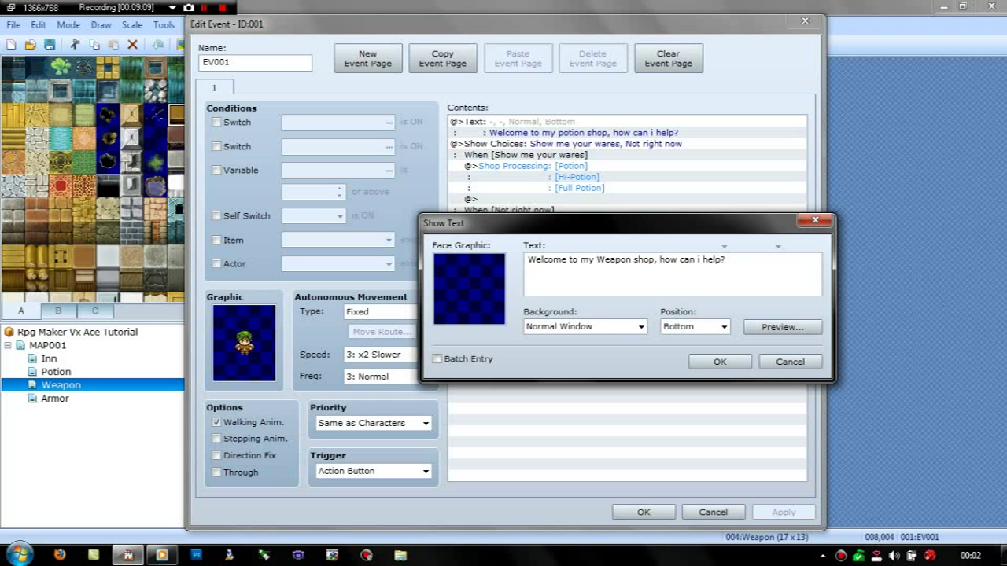
pyautogui.press('Delete')
pyautogui.write('w')
pyautogui.click(702, 360)
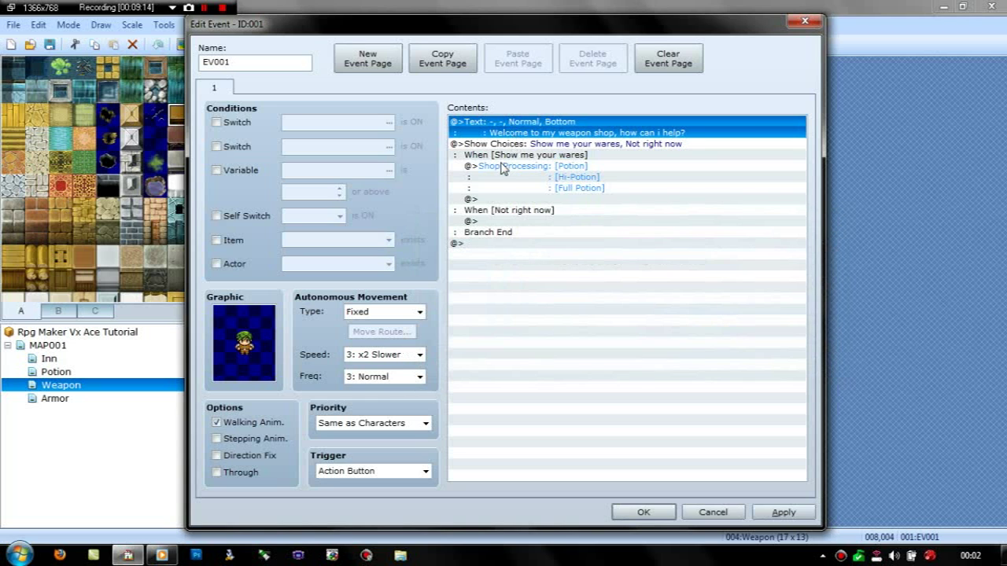
pyautogui.click(503, 155)
# - Remove Full Potion, Hi-Potion and Potion from the shop's goods list
pyautogui.doubleClick(502, 166)
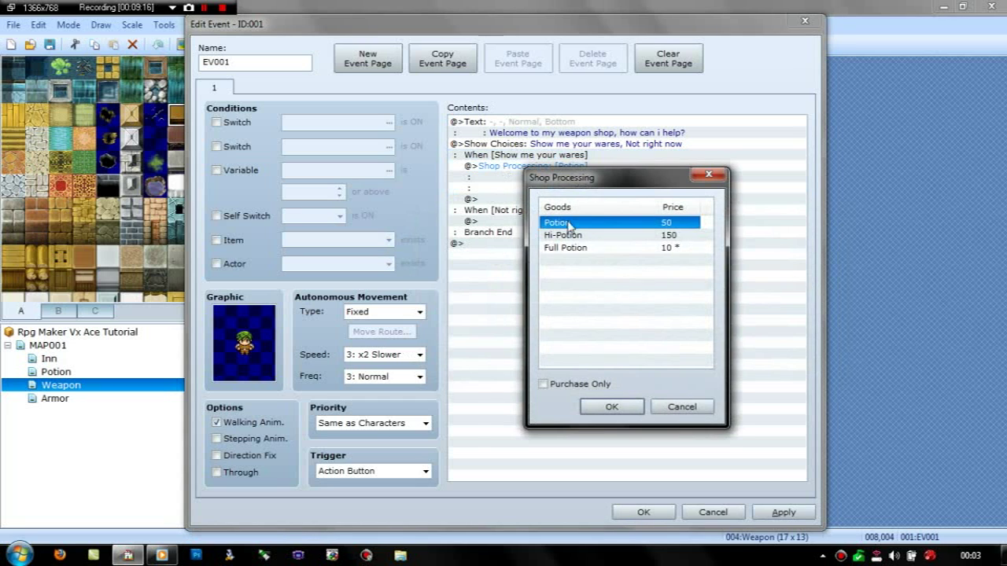
pyautogui.click(594, 260)
pyautogui.press('Up')
pyautogui.press('Delete')
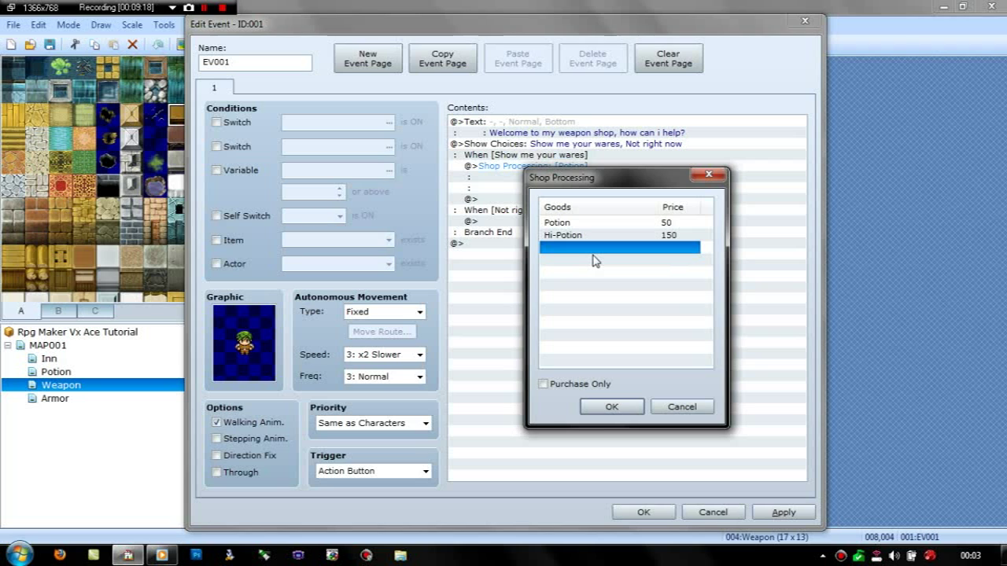
pyautogui.press('Up')
pyautogui.press('Delete')
pyautogui.press('Up')
pyautogui.press('Delete')
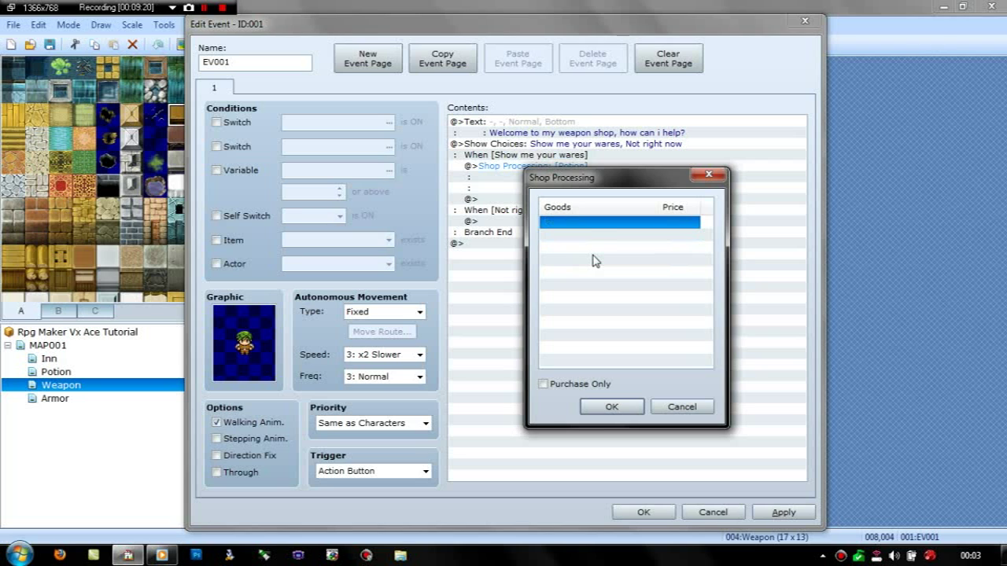
# - Add the weapons Hand Ax, Spear and Shortbow to the shop's goods
pyautogui.doubleClick(584, 230)
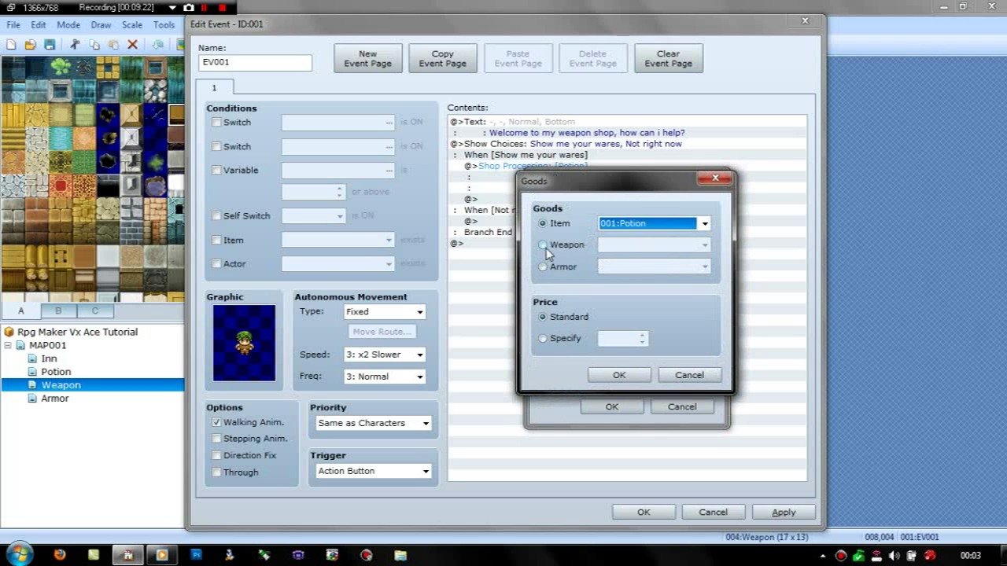
pyautogui.click(546, 246)
pyautogui.click(619, 374)
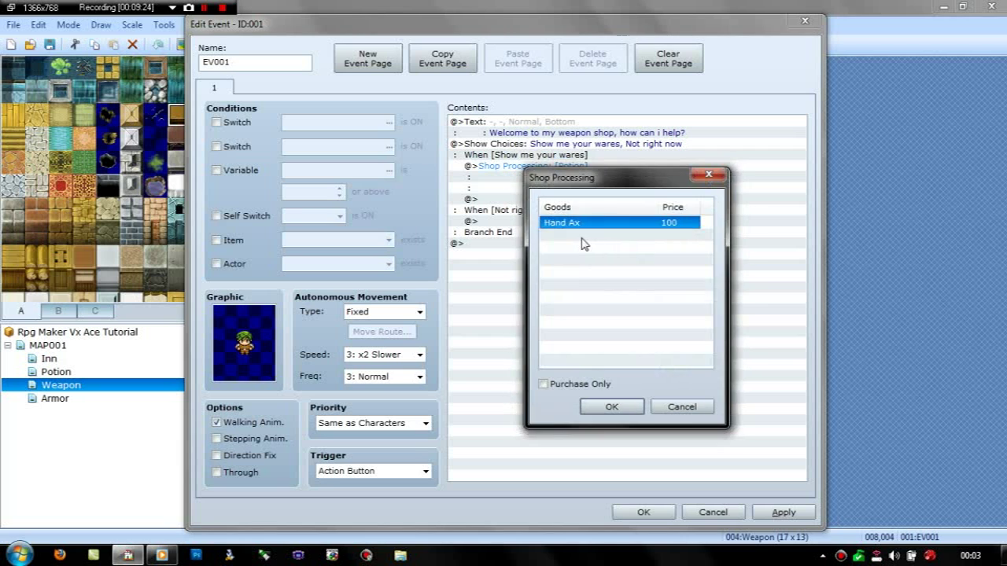
pyautogui.doubleClick(581, 237)
pyautogui.click(704, 244)
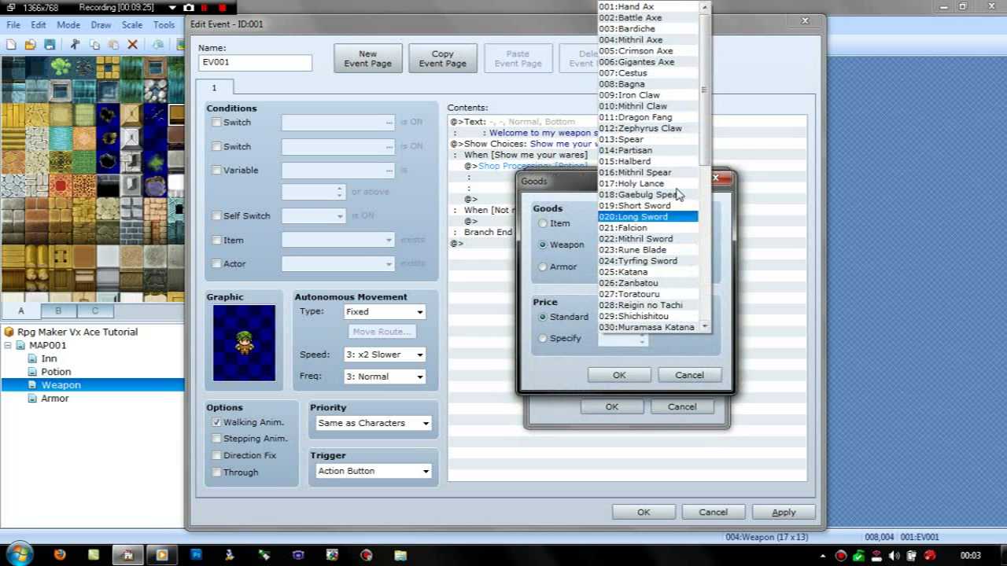
pyautogui.click(647, 139)
pyautogui.click(626, 373)
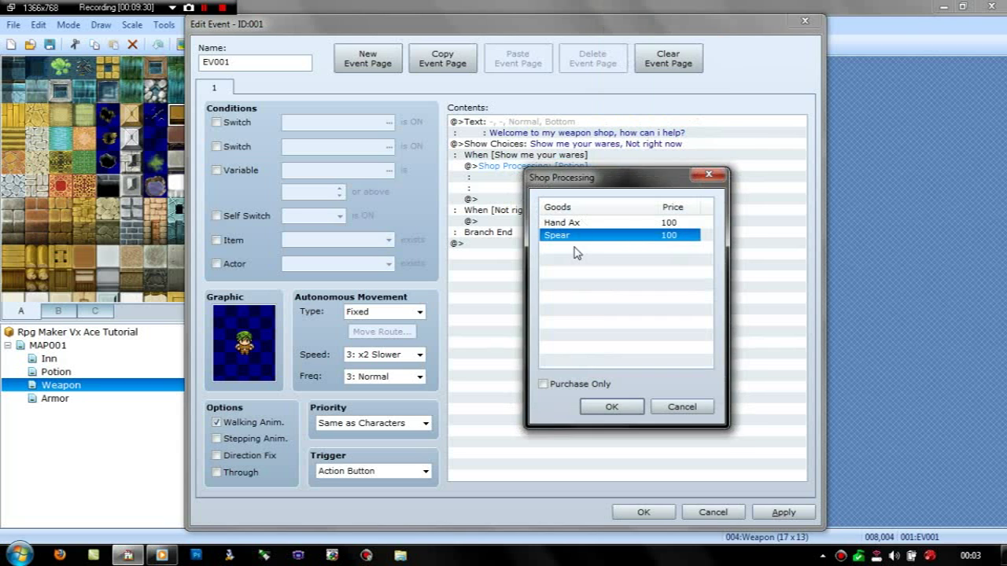
pyautogui.doubleClick(575, 248)
pyautogui.click(646, 245)
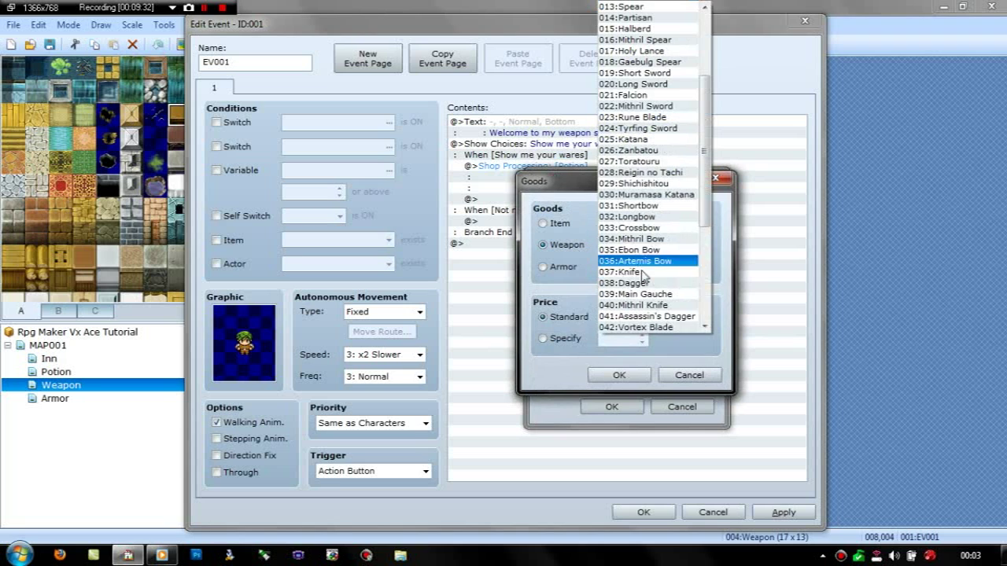
pyautogui.click(648, 206)
pyautogui.click(618, 375)
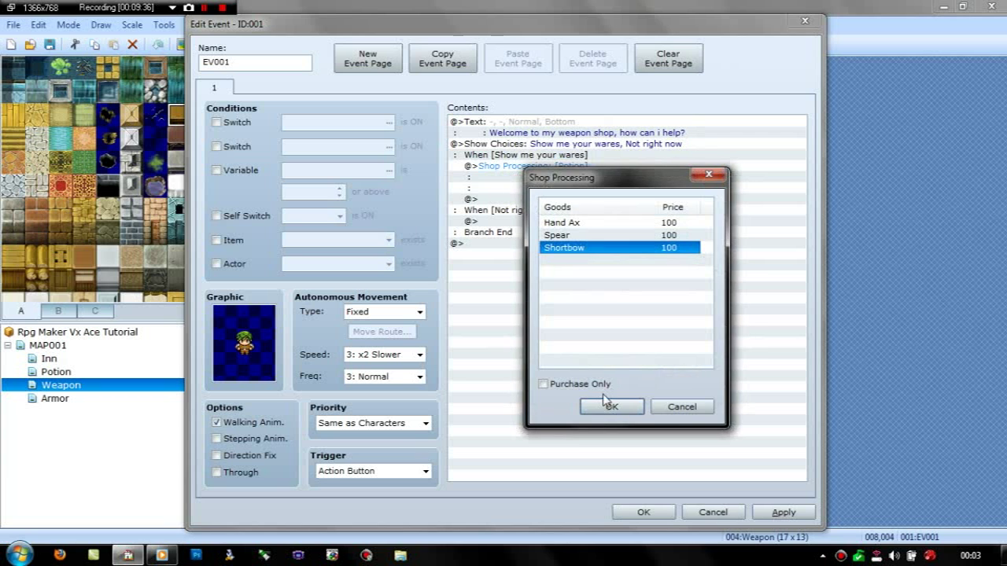
# - Save the goods list and shopkeeper event, then bring up the Armor map
pyautogui.click(606, 403)
pyautogui.click(655, 509)
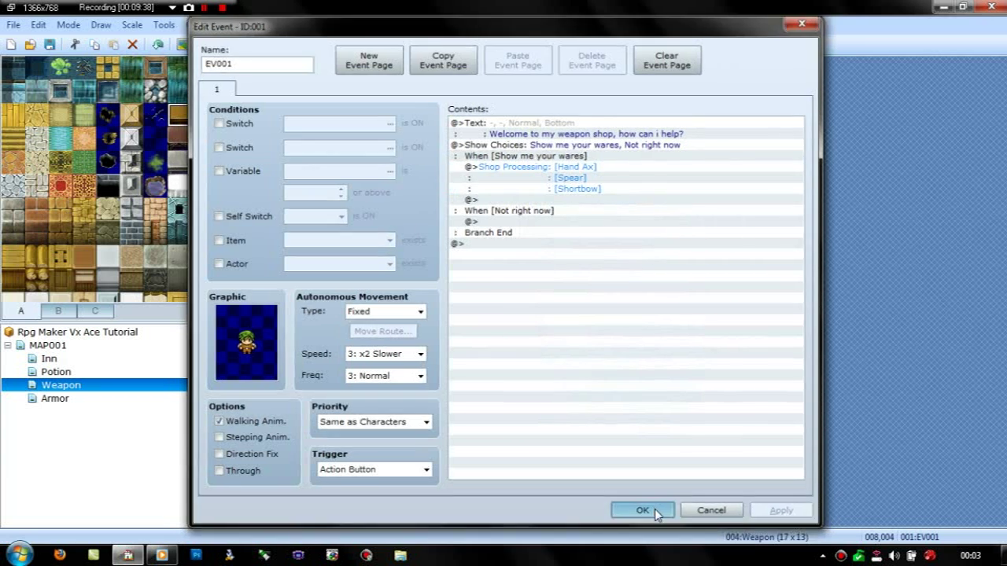
pyautogui.click(51, 398)
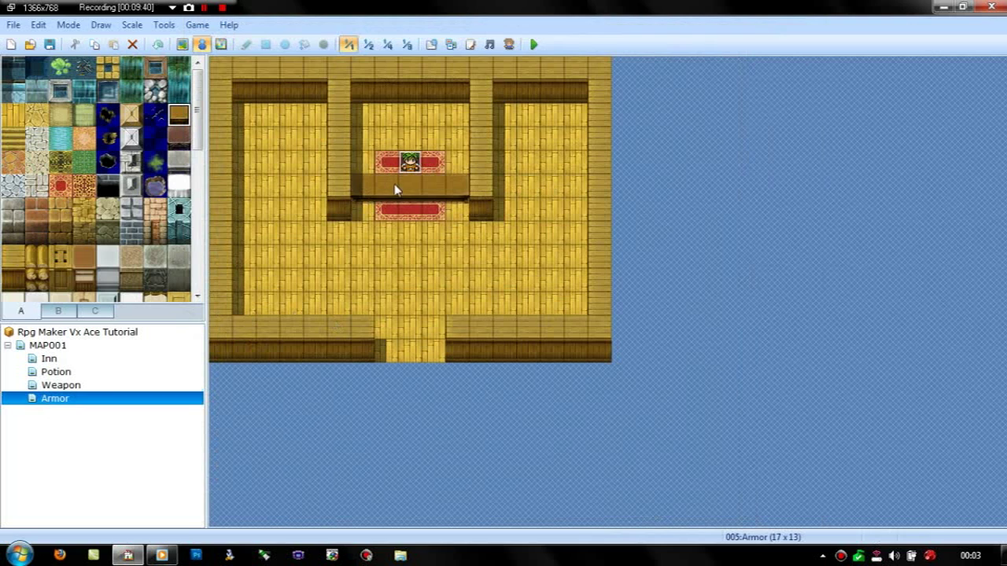
# - Change the Armor shopkeeper's greeting to 'Welcome to my armor shop, how can i help?'
pyautogui.click(409, 163)
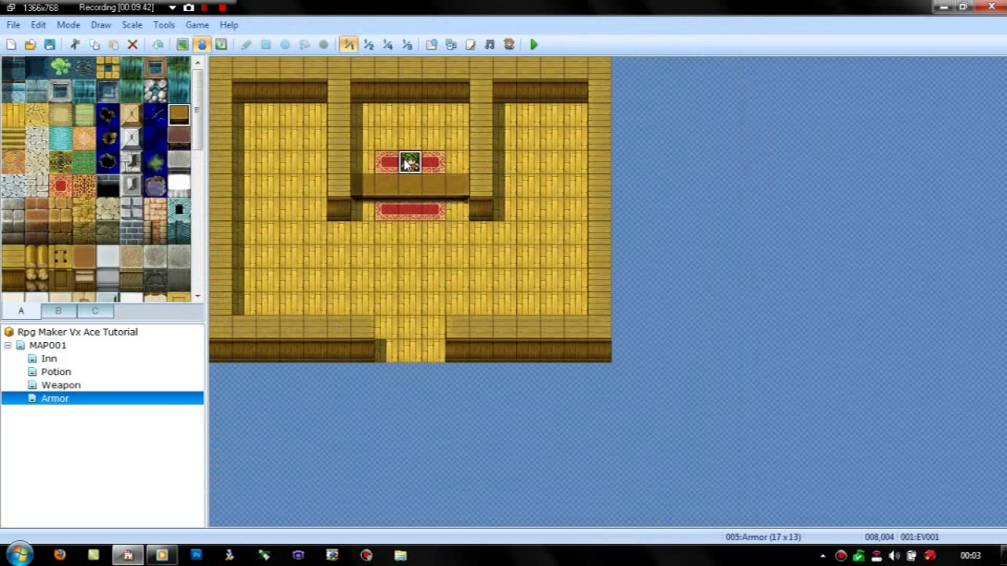
pyautogui.doubleClick(409, 163)
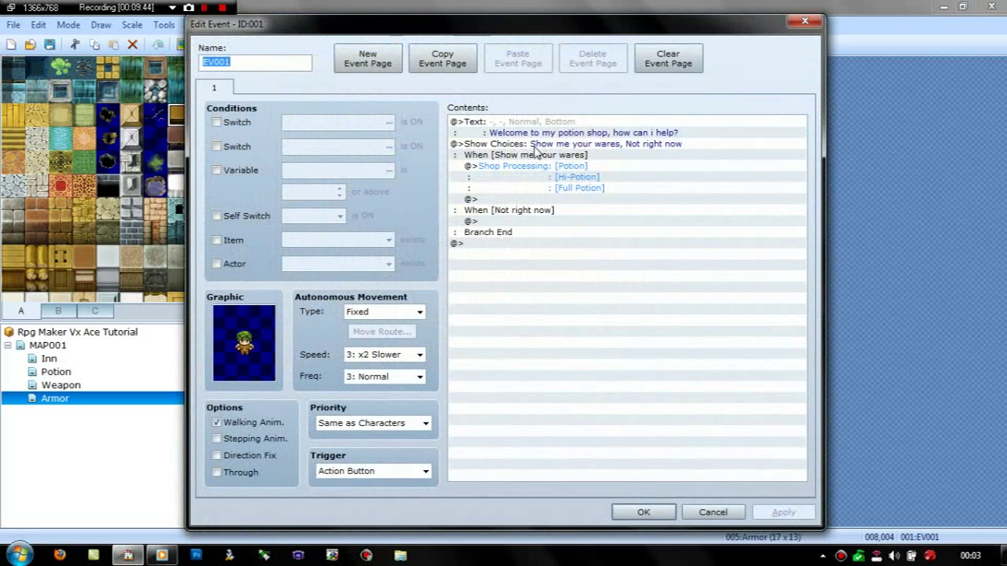
pyautogui.click(523, 128)
pyautogui.doubleClick(522, 127)
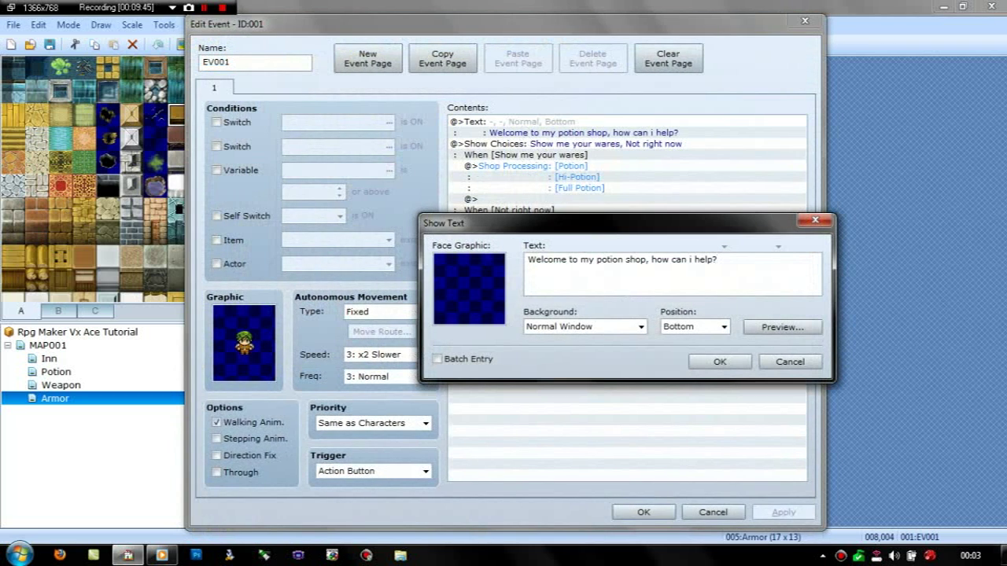
pyautogui.write('ar')
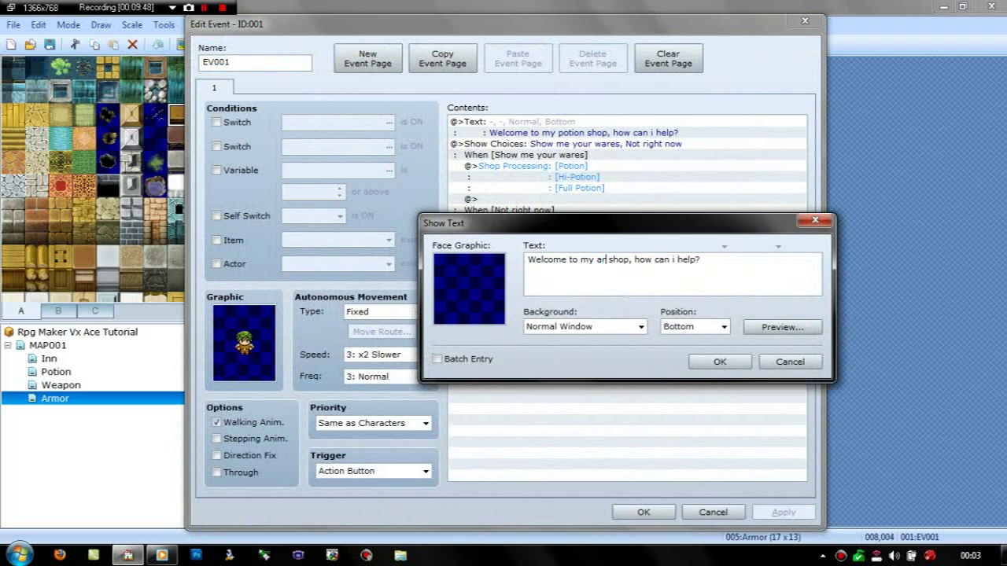
pyautogui.write('mor')
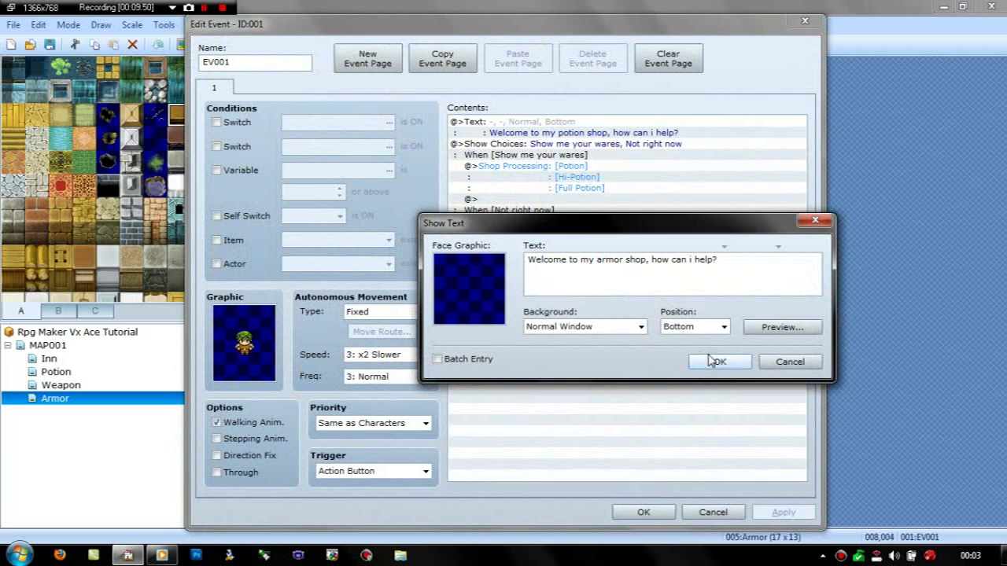
pyautogui.click(714, 360)
pyautogui.click(519, 158)
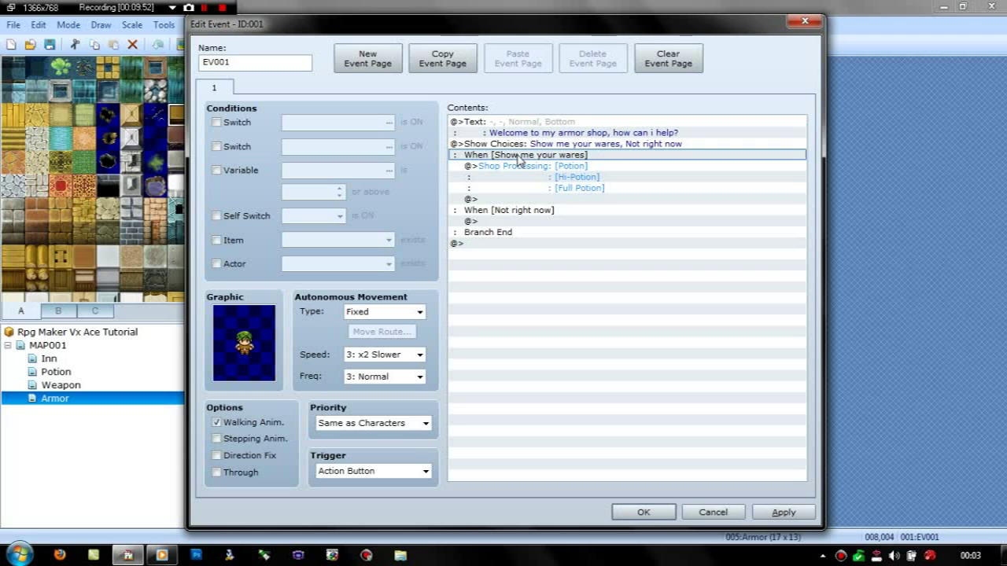
pyautogui.doubleClick(515, 166)
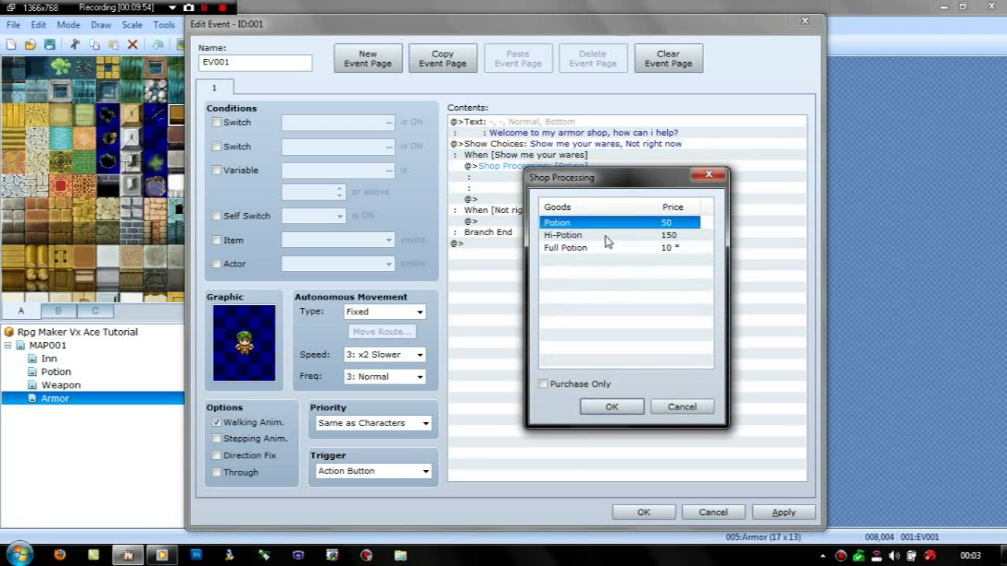
# - Delete Potion, Full Potion and Hi-Potion from the armor shop's goods
pyautogui.press('Delete')
pyautogui.click(607, 239)
pyautogui.press('Delete')
pyautogui.click(606, 225)
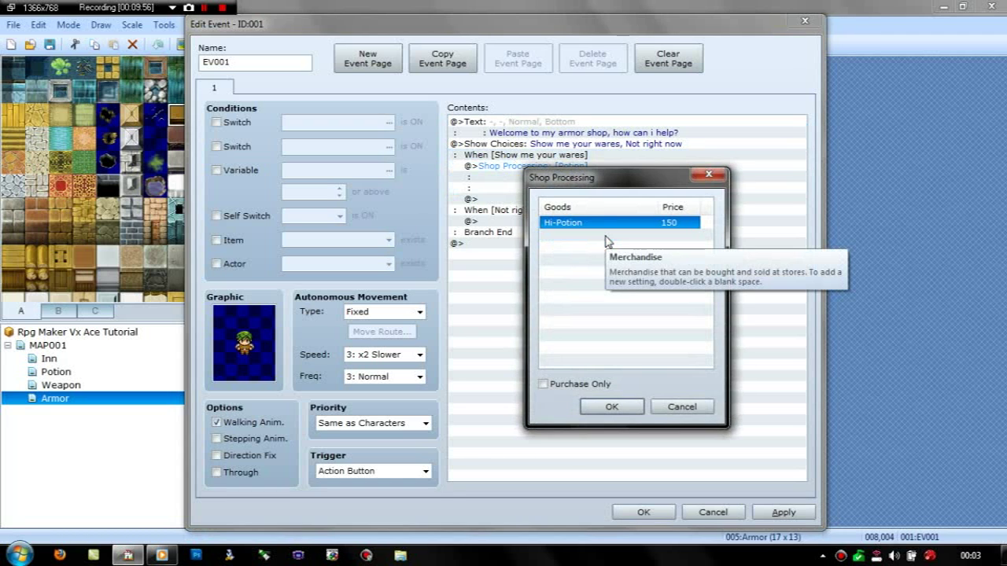
pyautogui.press('Delete')
# - Add the armors Casual Clothes and Leather Top to the shop's goods
pyautogui.doubleClick(593, 228)
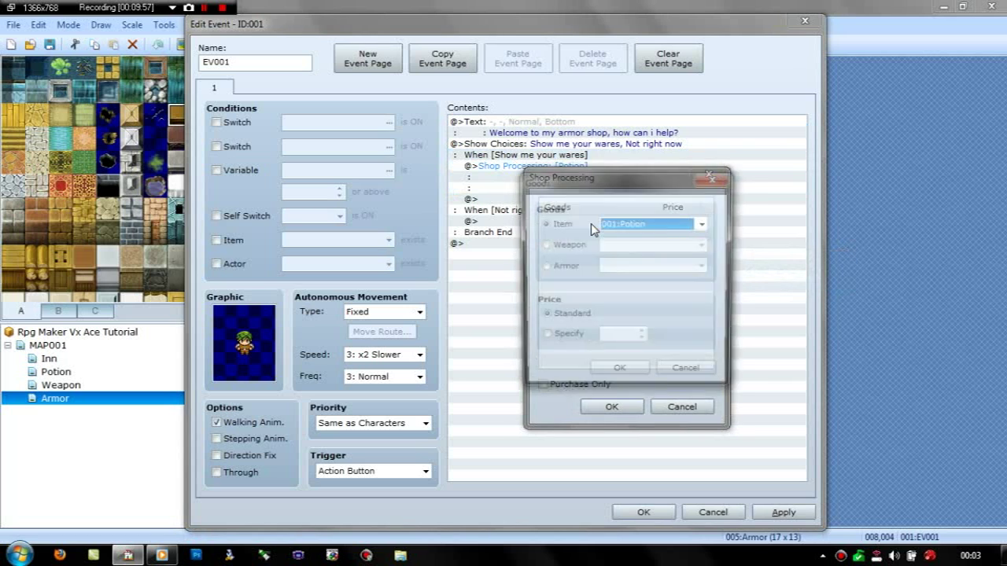
pyautogui.click(560, 267)
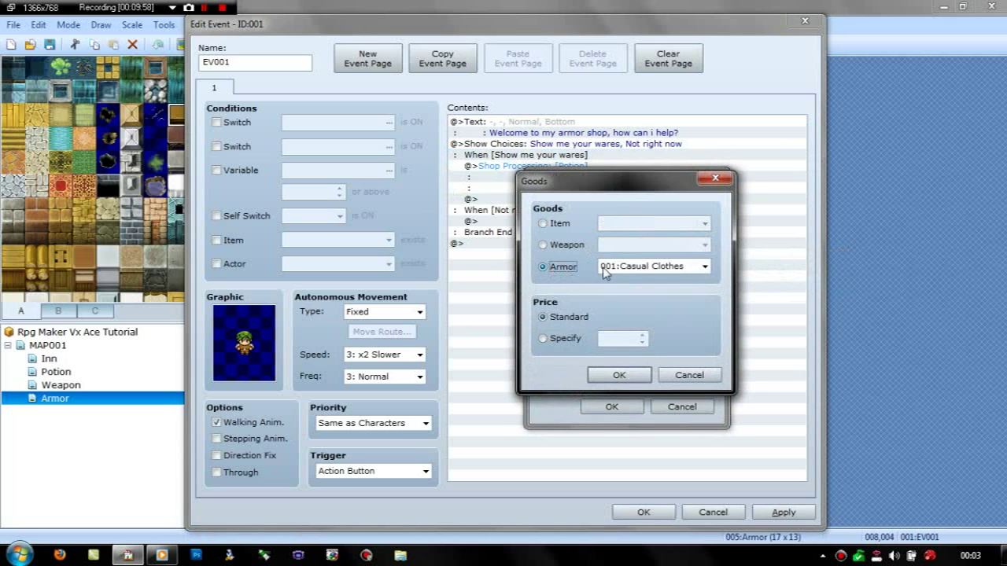
pyautogui.click(607, 374)
pyautogui.doubleClick(569, 234)
pyautogui.click(704, 266)
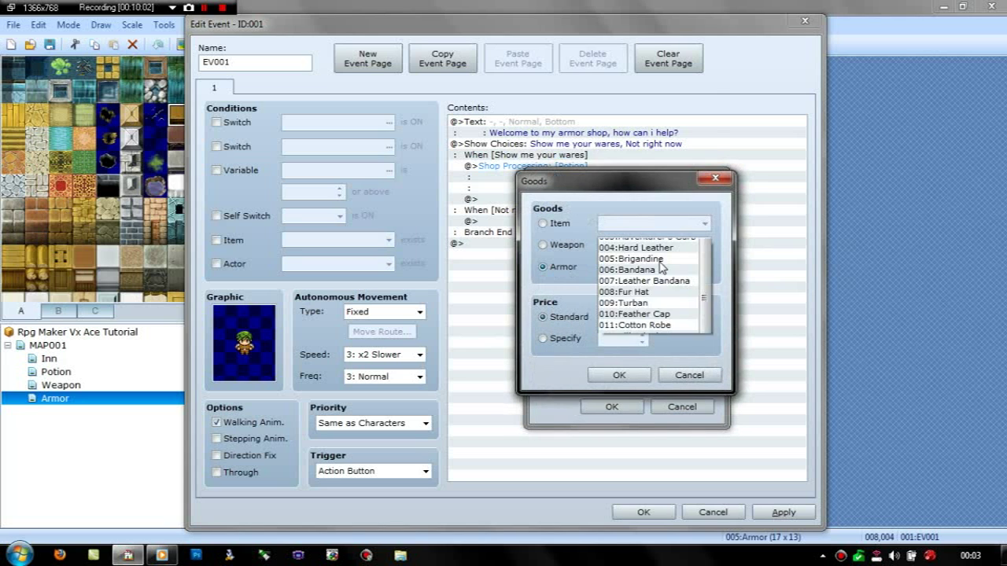
pyautogui.click(637, 17)
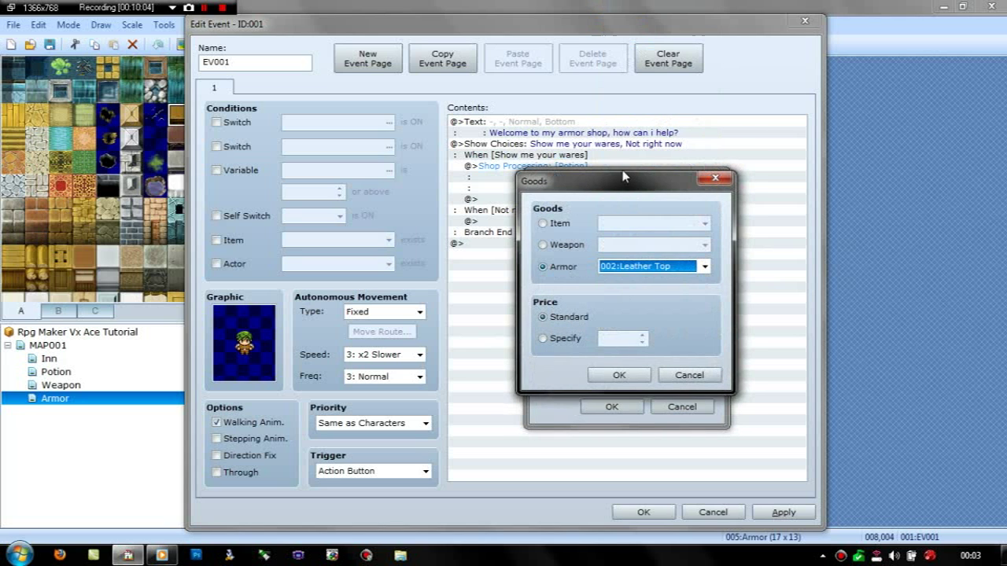
pyautogui.click(611, 373)
# - Add Adventurer's Garb to the goods and save the shopkeeper event
pyautogui.click(567, 249)
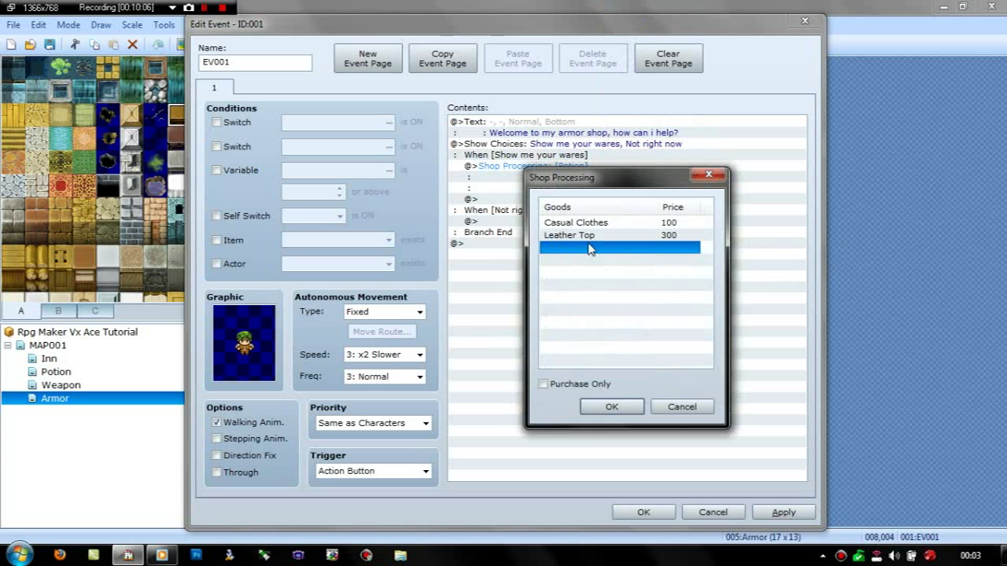
pyautogui.doubleClick(587, 244)
pyautogui.click(704, 266)
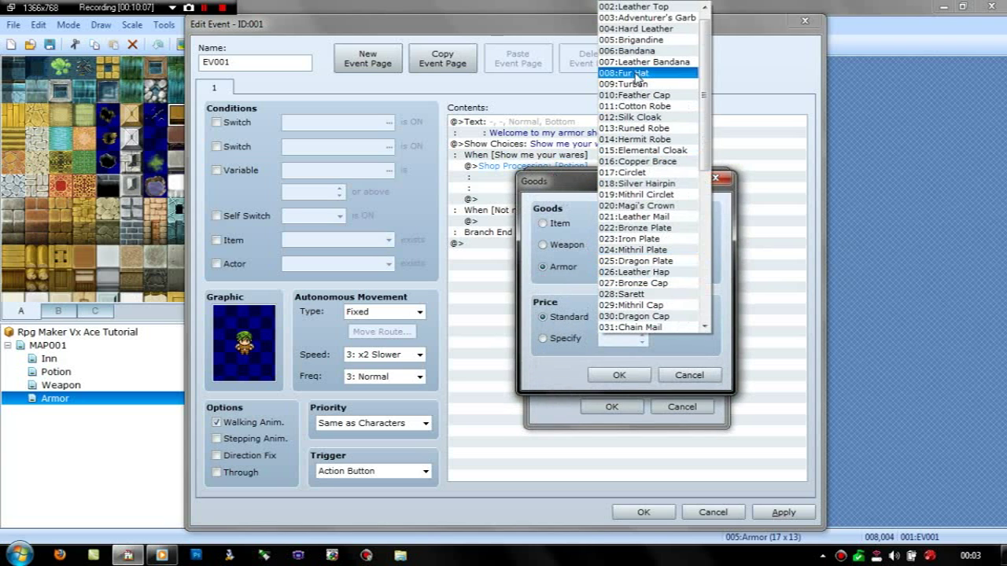
pyautogui.click(637, 17)
pyautogui.click(611, 381)
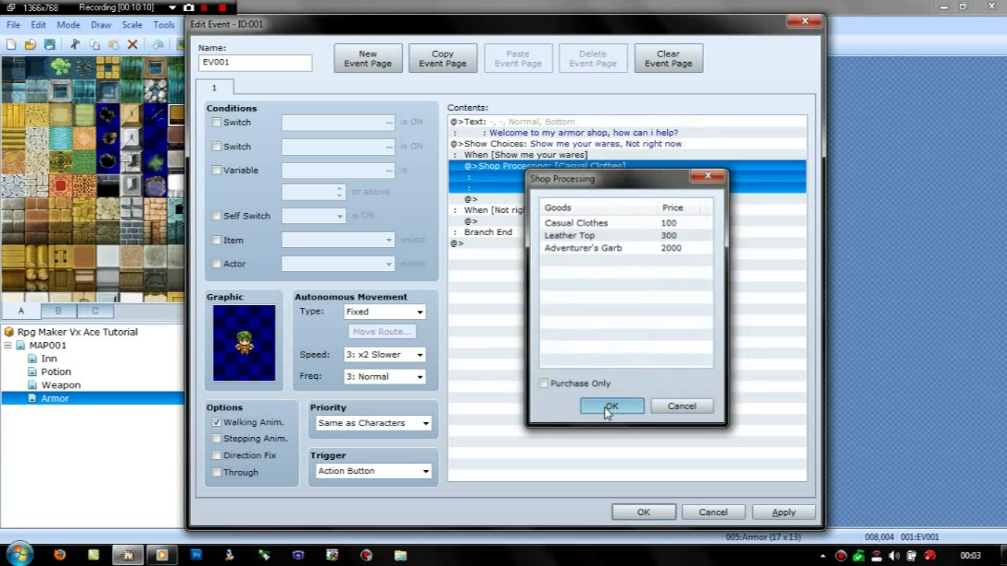
pyautogui.click(560, 405)
pyautogui.click(643, 512)
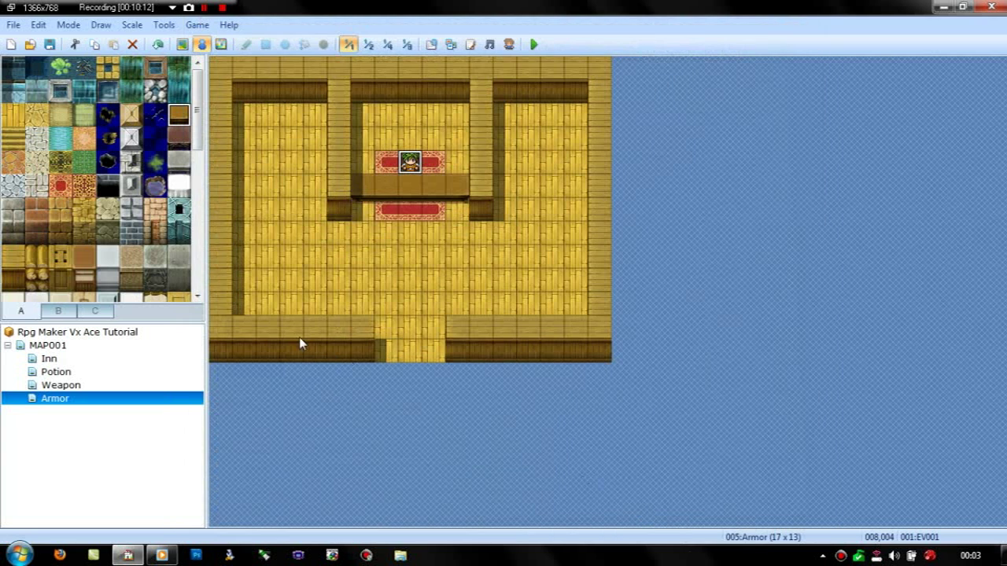
# - On MAP001, put a transfer event on the inn door leading to Inn (008,011)
pyautogui.click(37, 345)
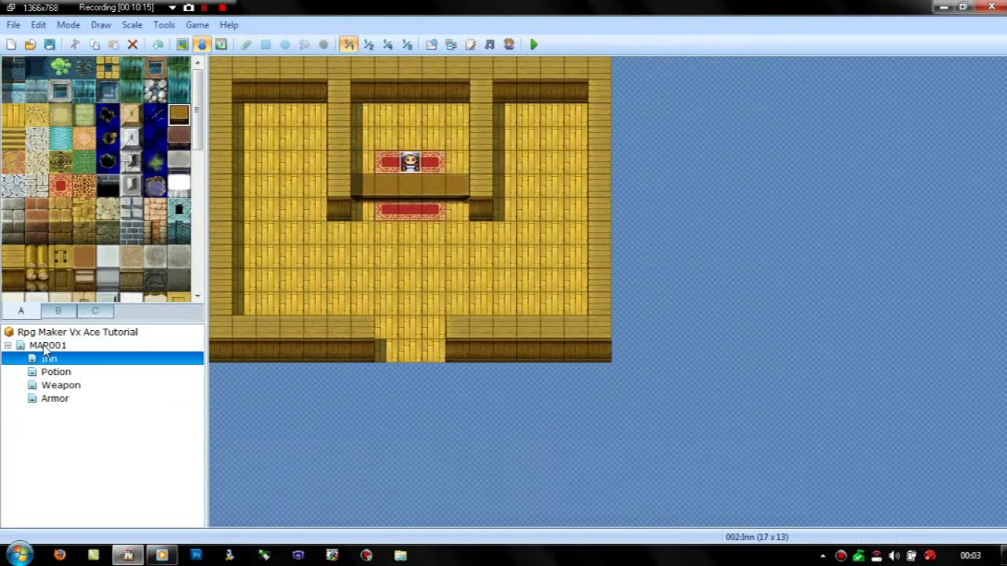
pyautogui.click(38, 345)
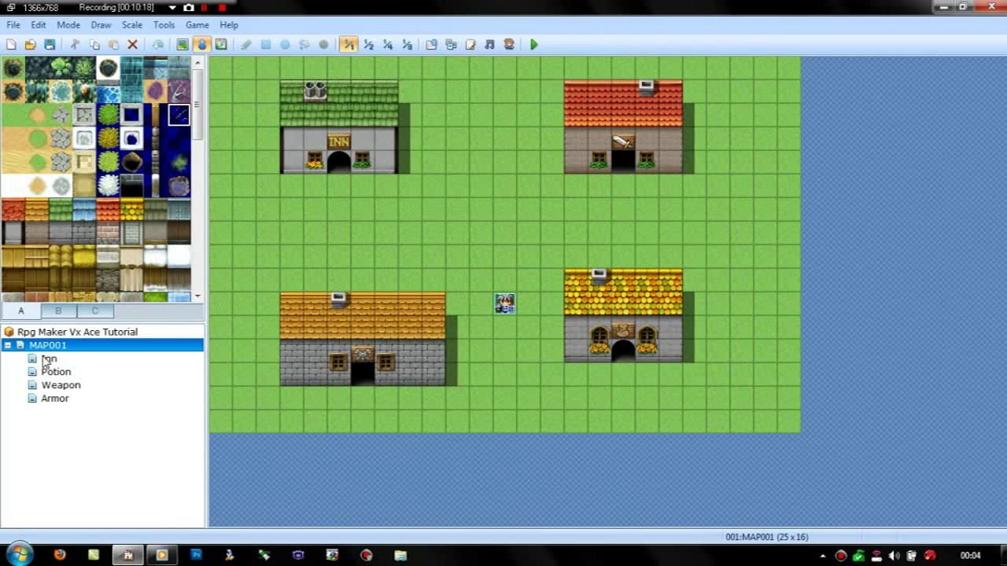
pyautogui.click(343, 171)
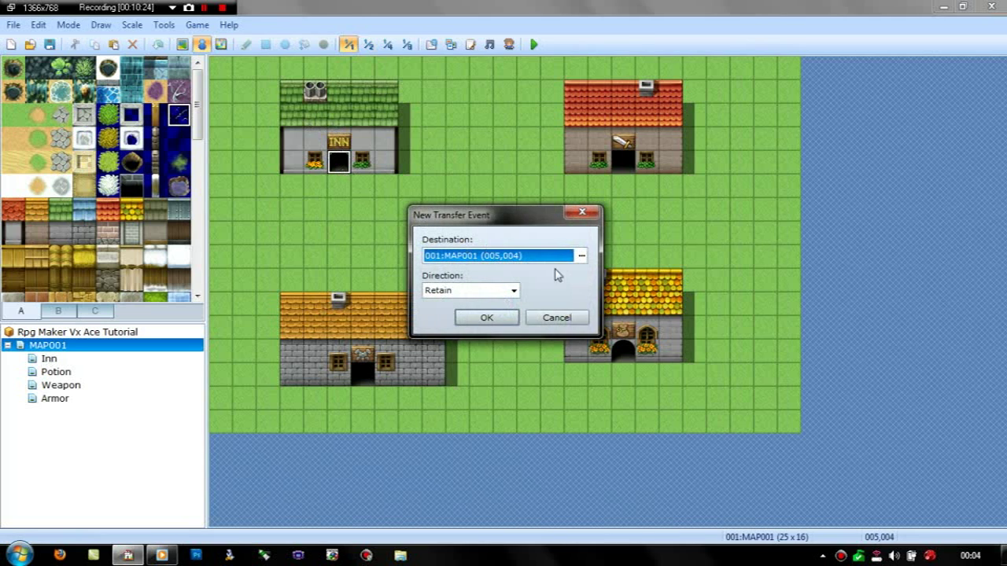
pyautogui.click(581, 256)
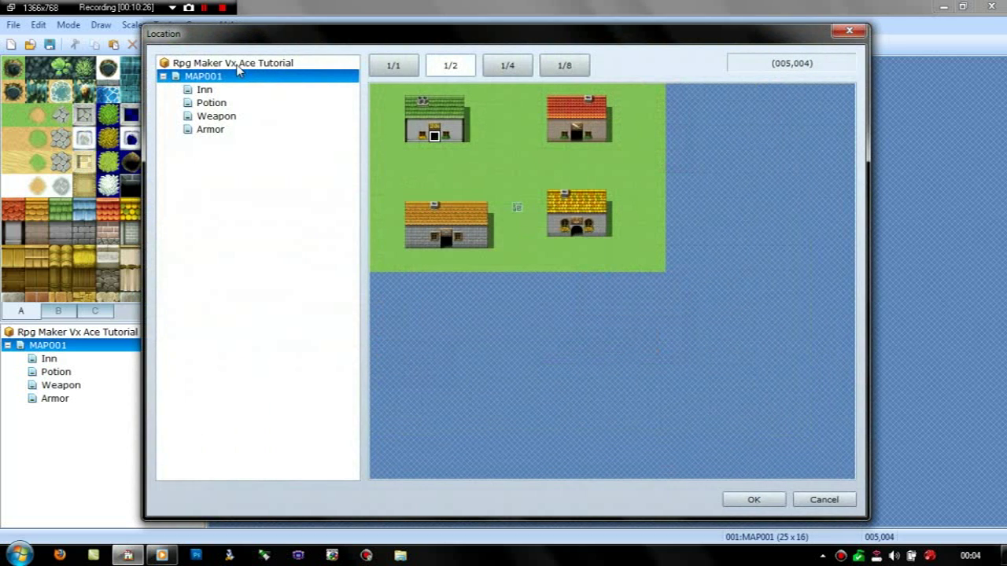
pyautogui.click(203, 89)
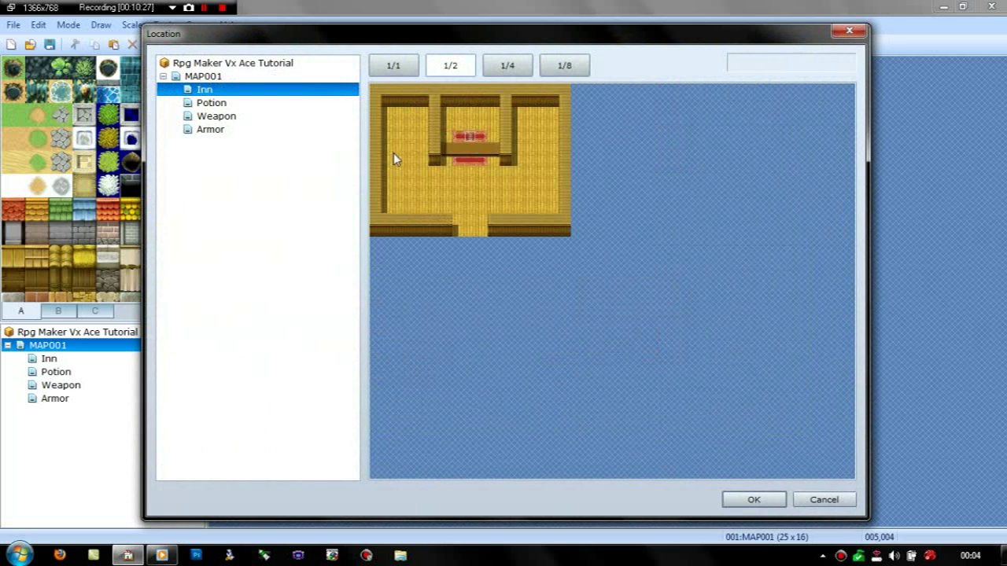
pyautogui.click(471, 218)
pyautogui.click(757, 503)
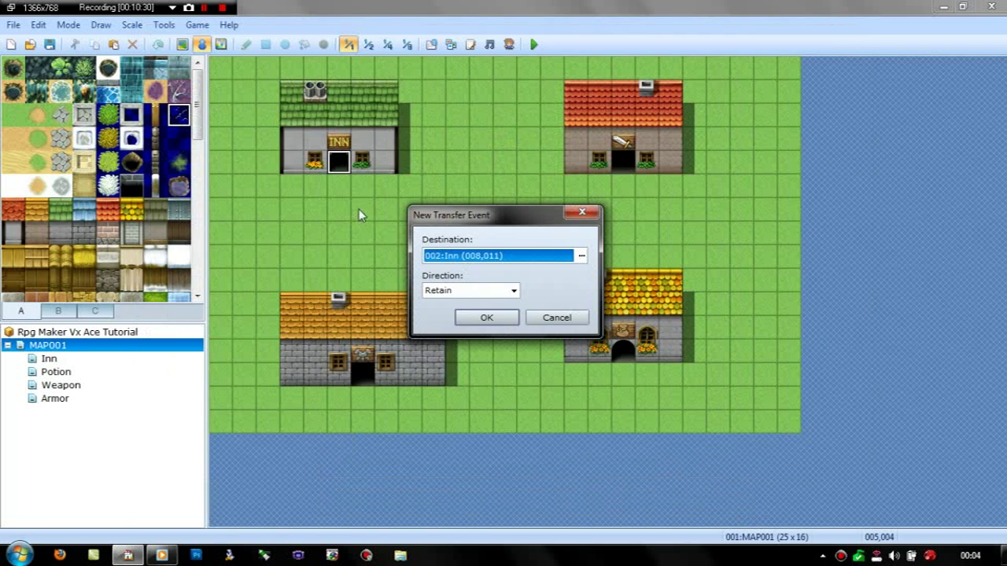
pyautogui.click(472, 318)
# - Put a transfer event on the red-roofed house door leading to Weapon (008,011)
pyautogui.click(624, 164)
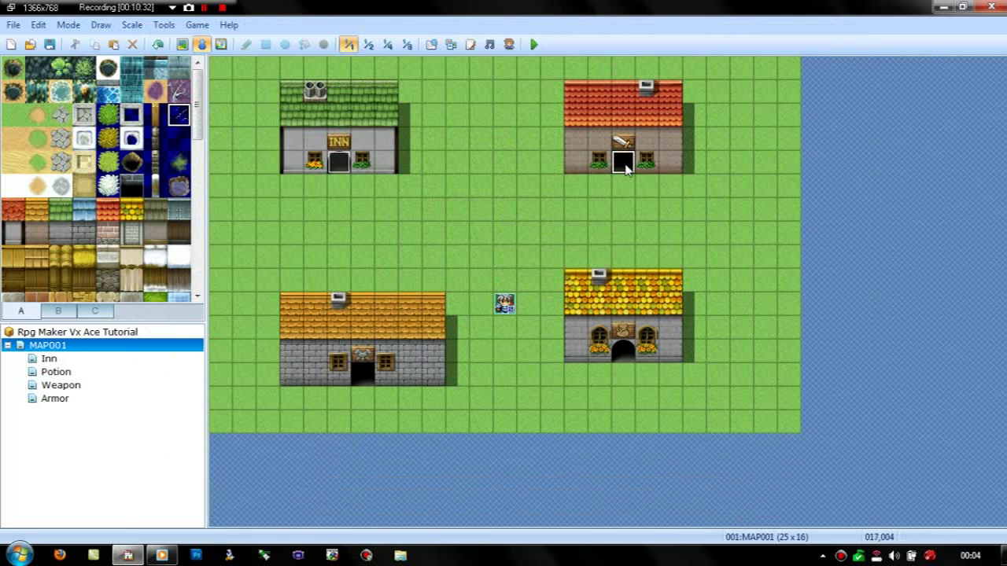
pyautogui.rightClick(625, 169)
pyautogui.click(572, 262)
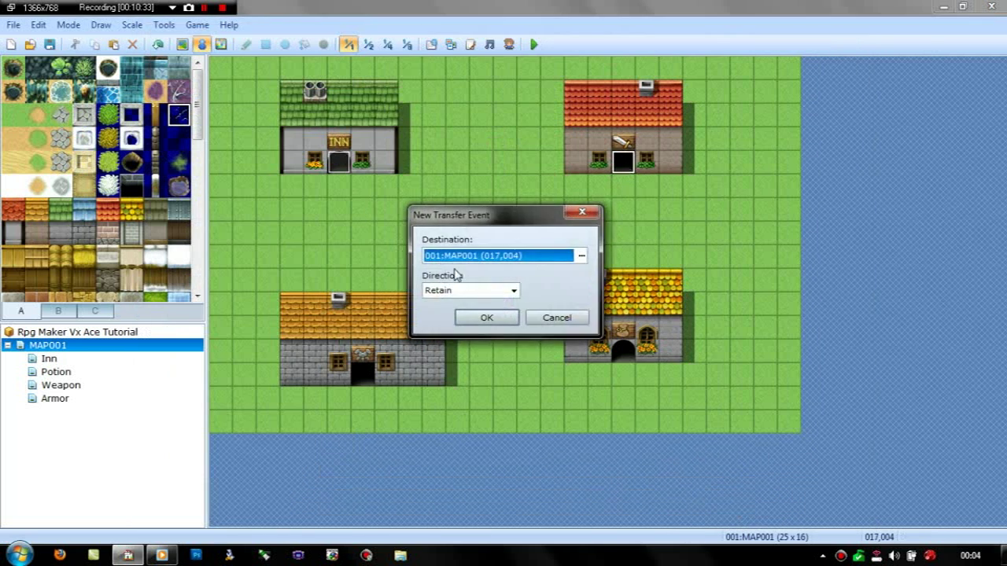
pyautogui.click(580, 259)
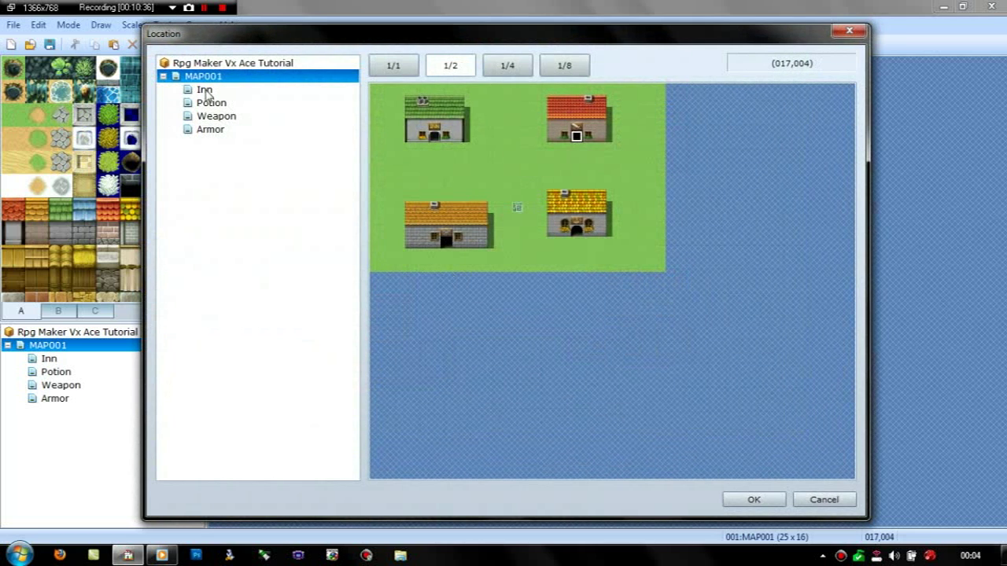
pyautogui.click(205, 104)
pyautogui.click(206, 117)
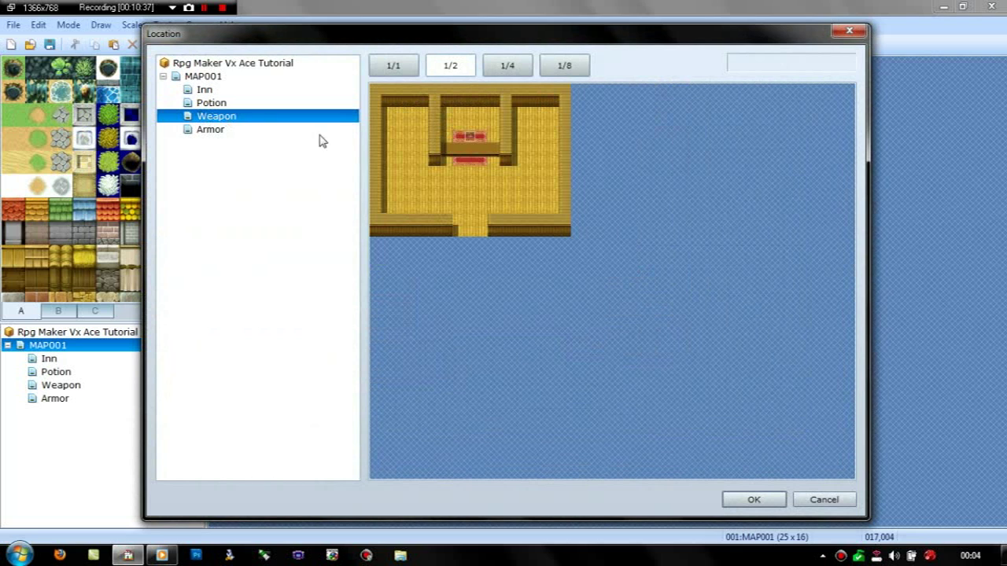
pyautogui.click(470, 221)
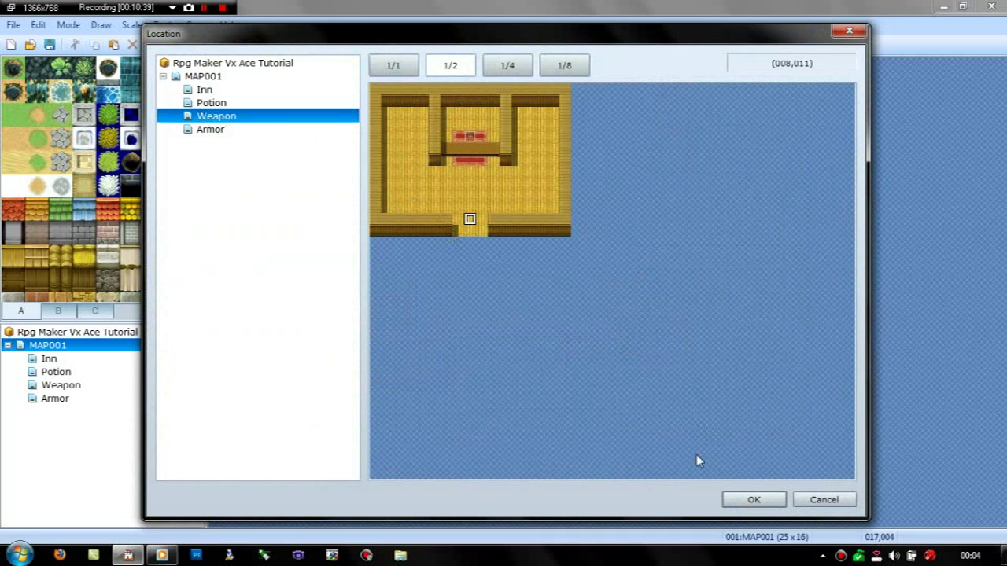
pyautogui.click(753, 499)
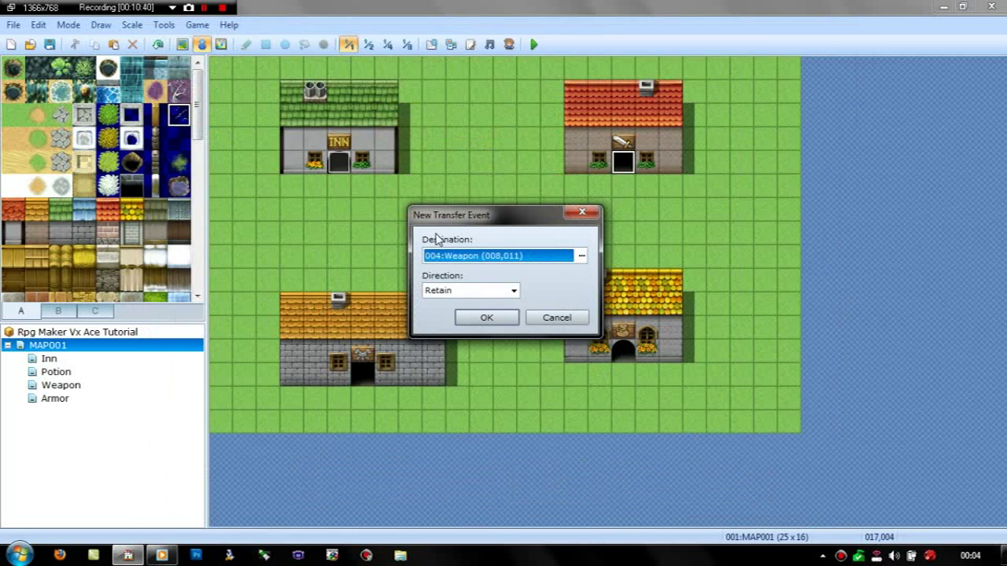
pyautogui.click(488, 318)
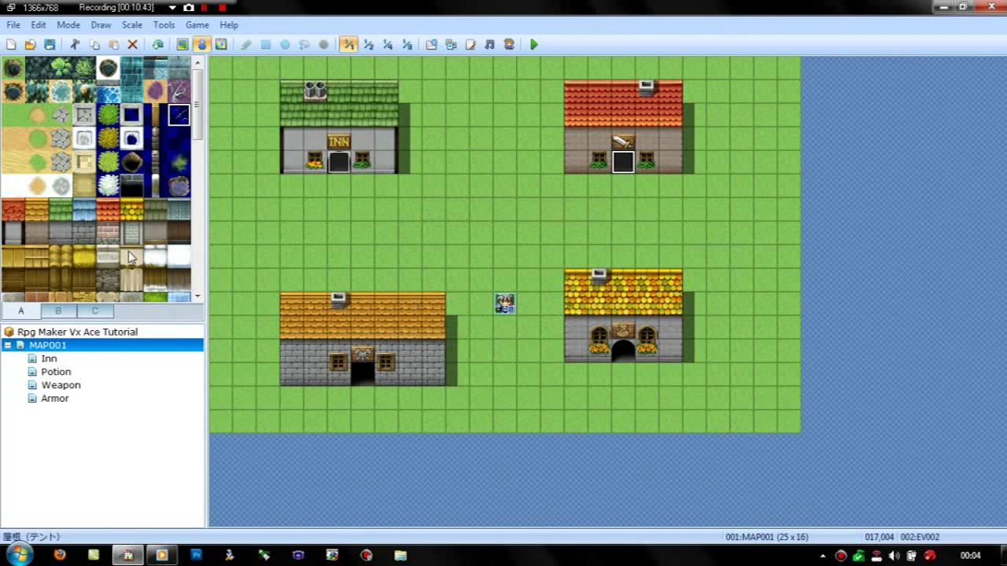
pyautogui.click(359, 378)
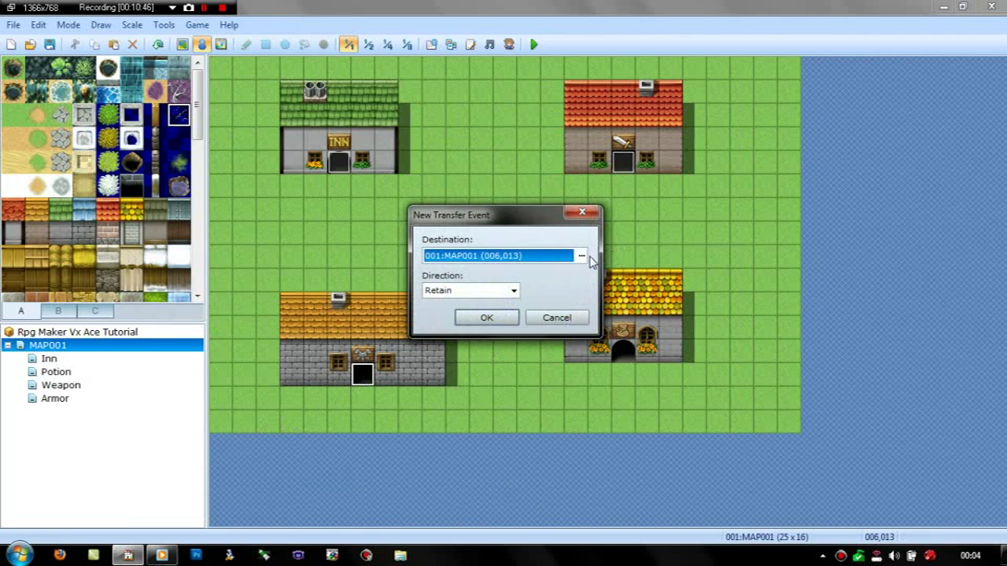
# - Point the lower-left house door's transfer event to Armor (008,011)
pyautogui.click(582, 255)
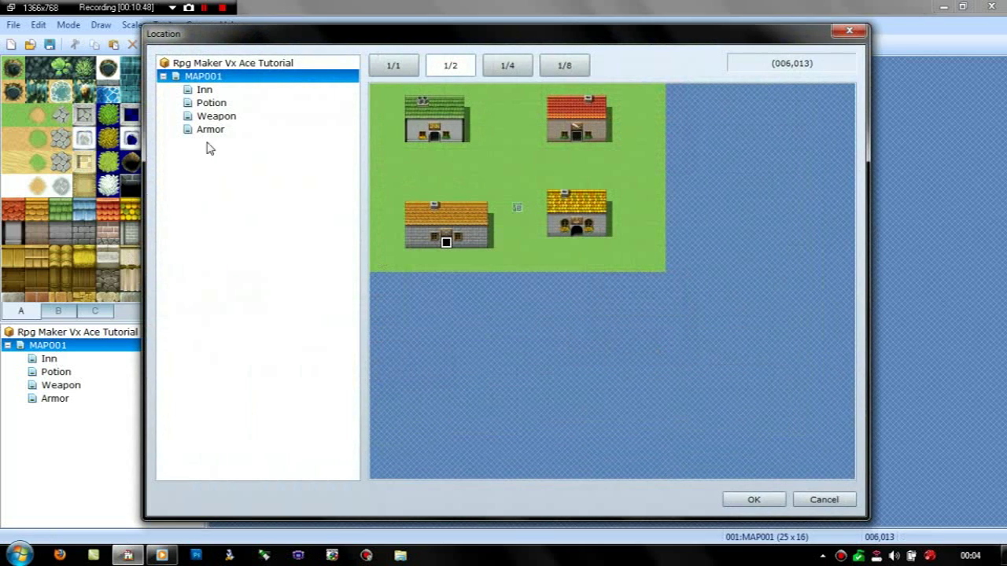
pyautogui.click(209, 129)
pyautogui.click(470, 219)
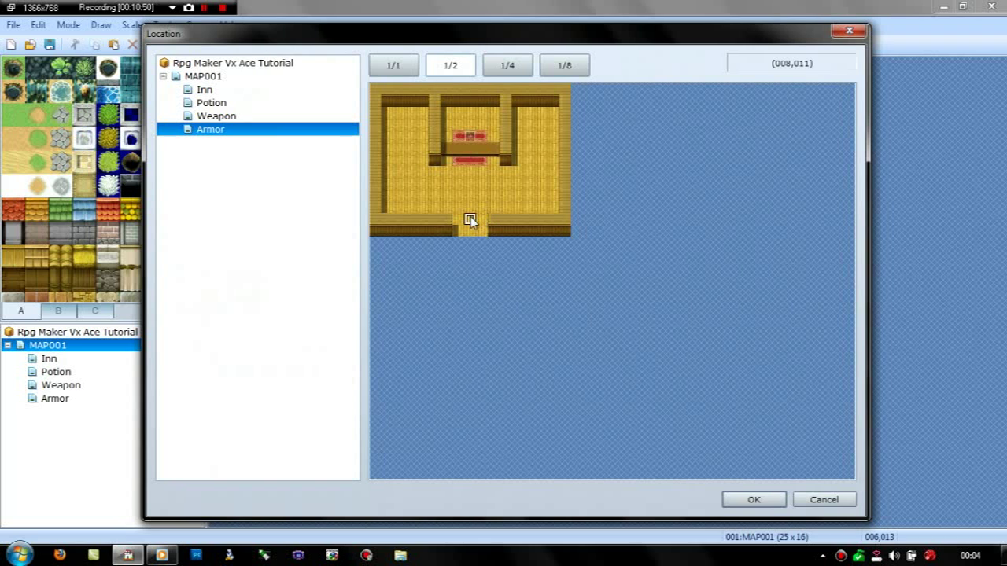
pyautogui.click(757, 501)
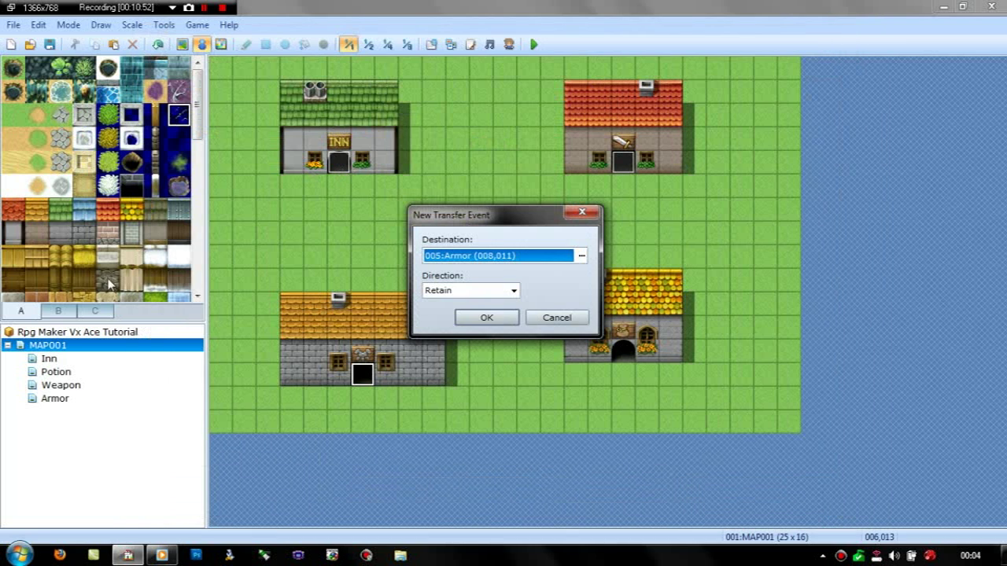
pyautogui.click(486, 317)
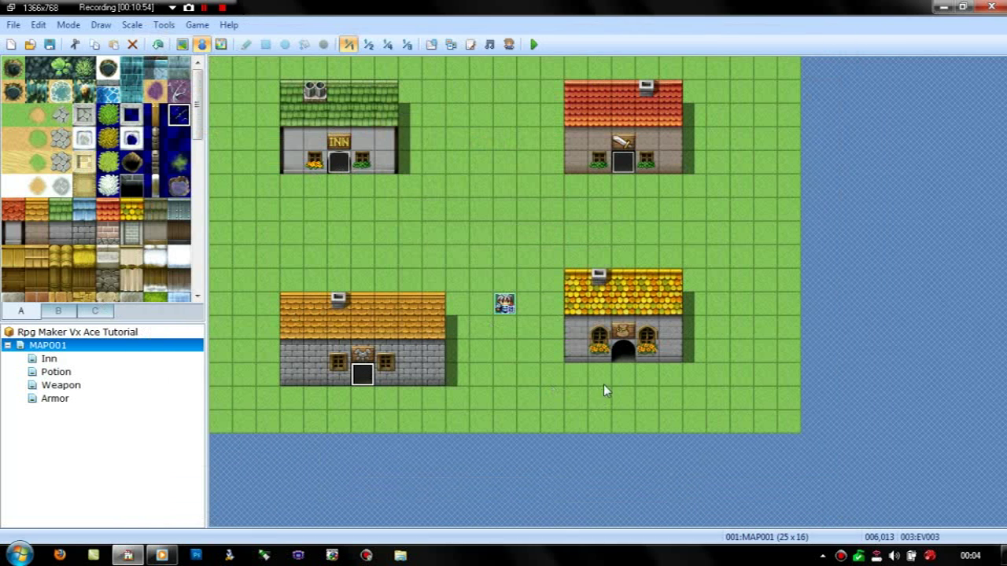
# - Add a transfer event on the yellow-roofed house door leading to Potion (008,011)
pyautogui.click(622, 354)
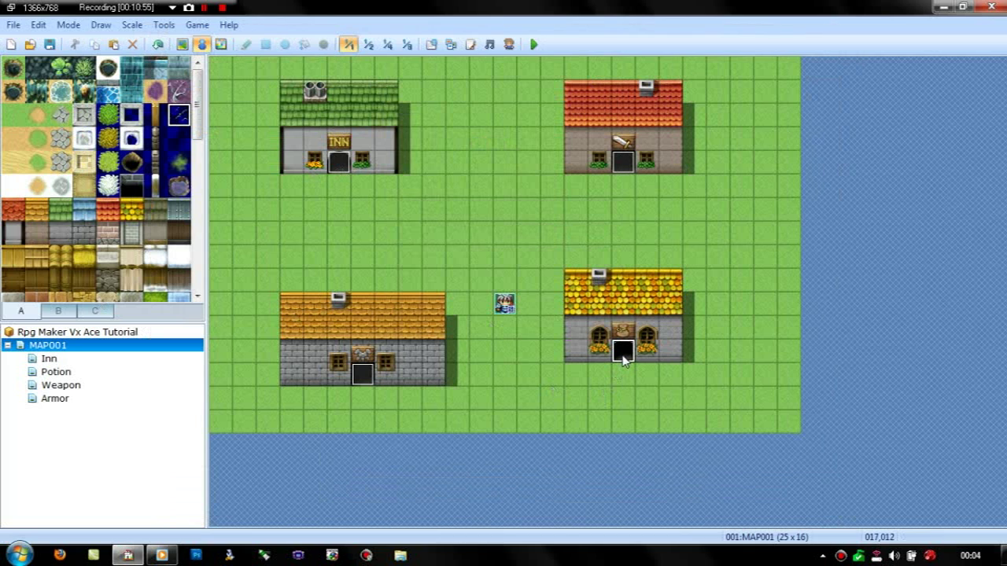
pyautogui.hotkey('ctrl', '1')
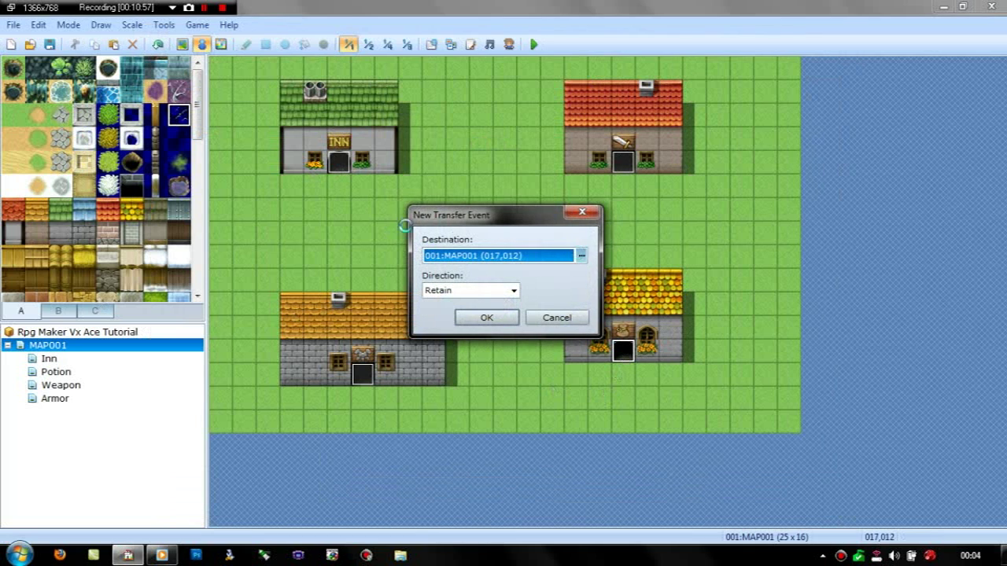
pyautogui.click(581, 256)
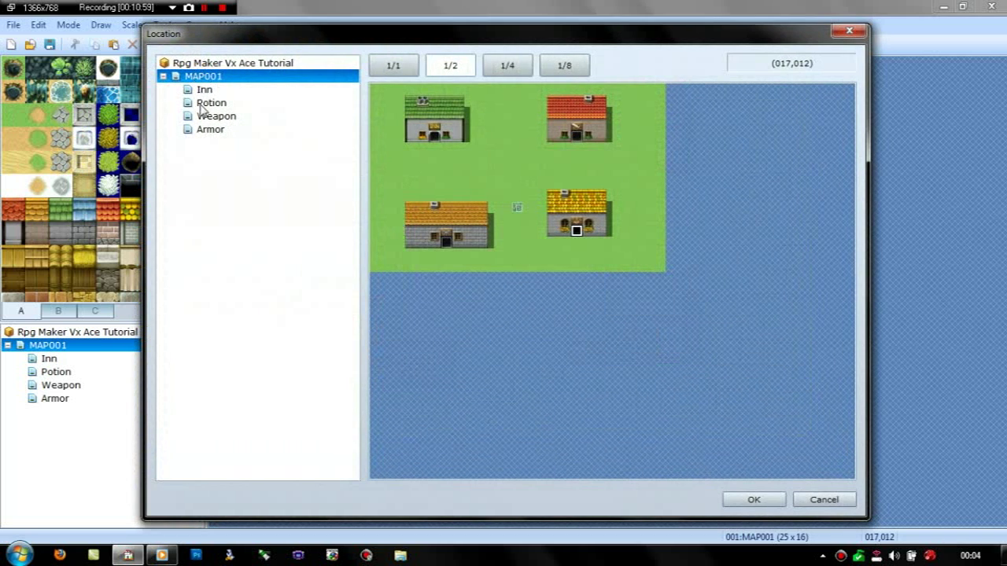
pyautogui.click(206, 103)
pyautogui.click(468, 220)
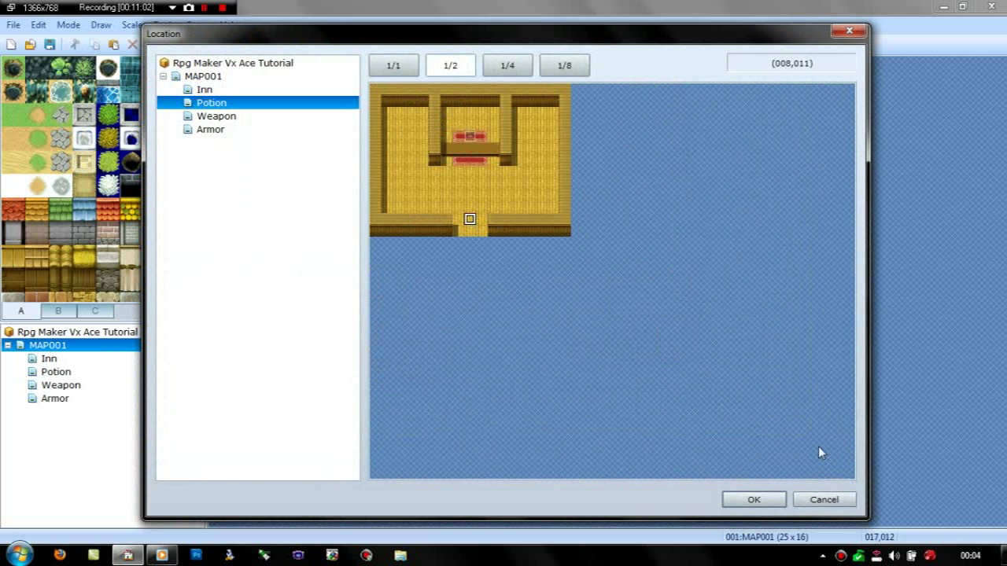
pyautogui.click(751, 499)
pyautogui.click(484, 316)
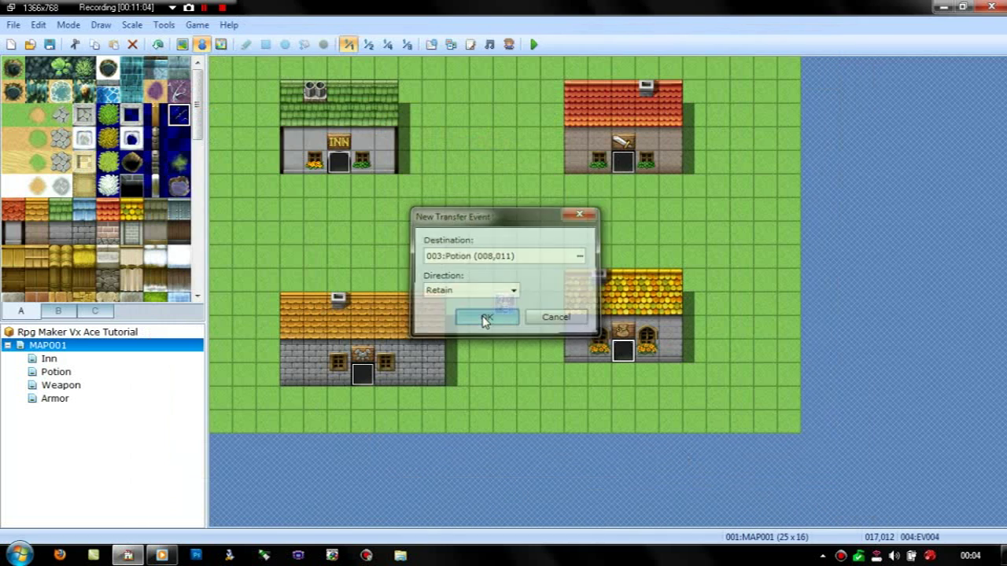
pyautogui.click(527, 45)
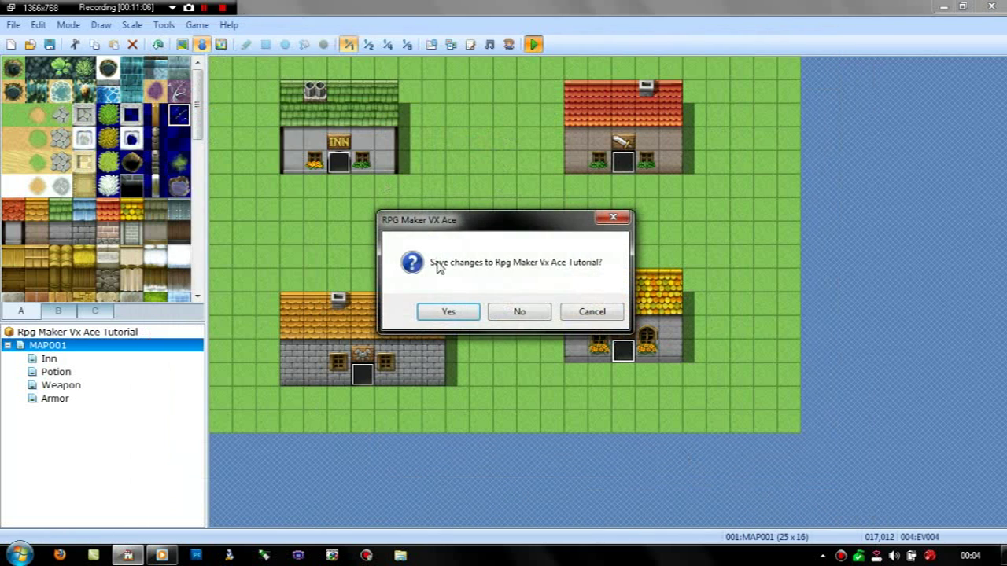
# - Save the project, start a new playtest game and walk toward the inn
pyautogui.click(437, 310)
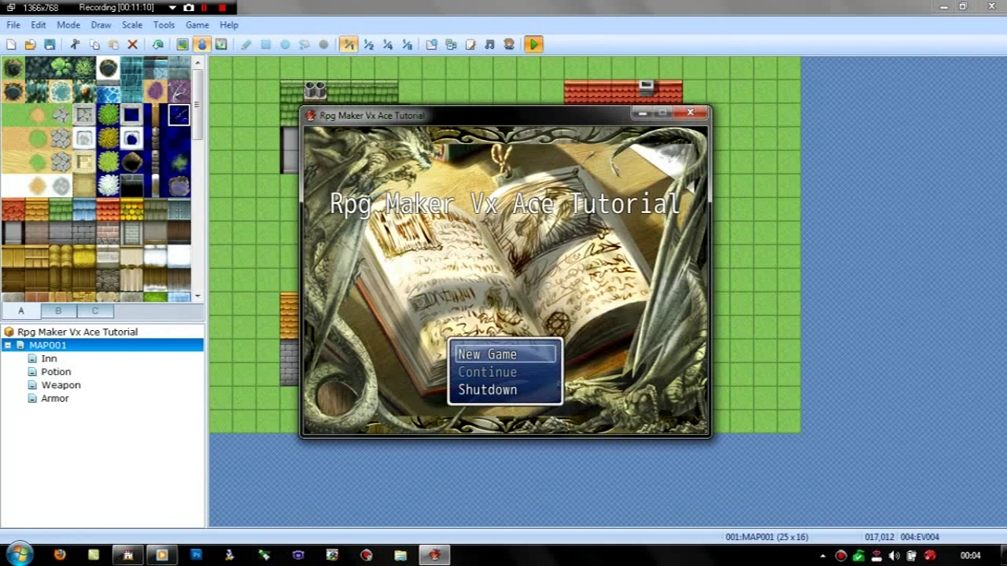
pyautogui.press('Return')
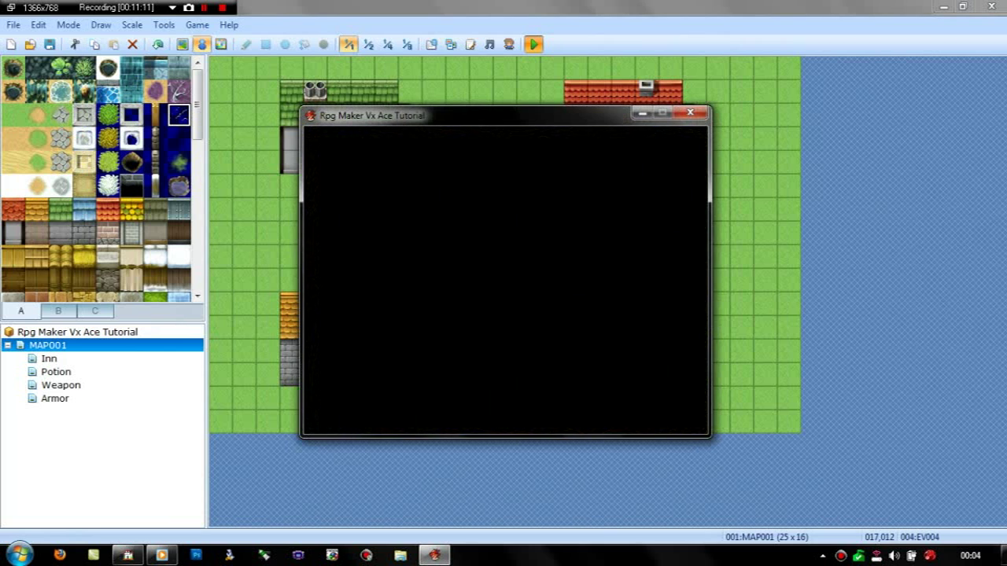
pyautogui.press('Left')
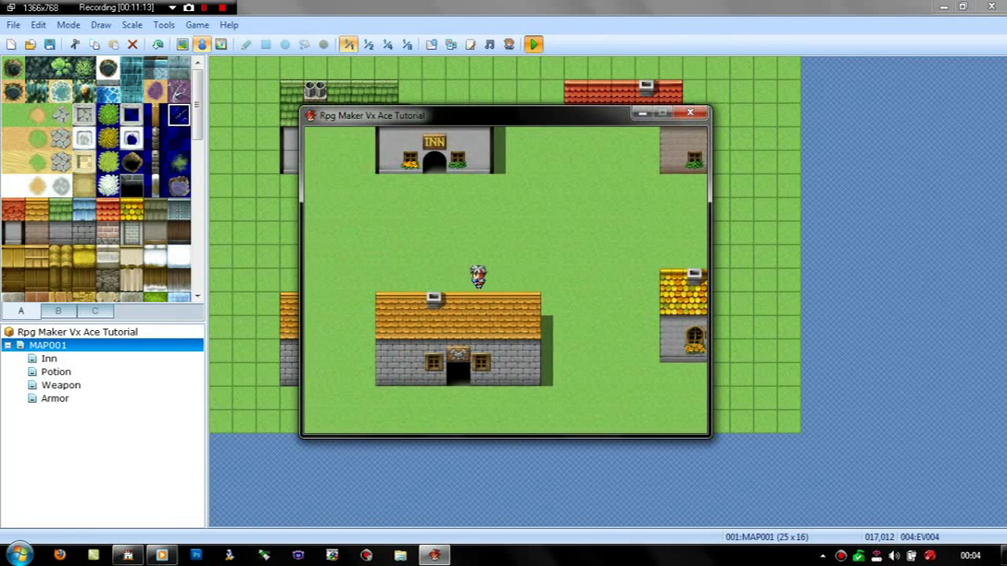
pyautogui.press('Left')
pyautogui.press('Up')
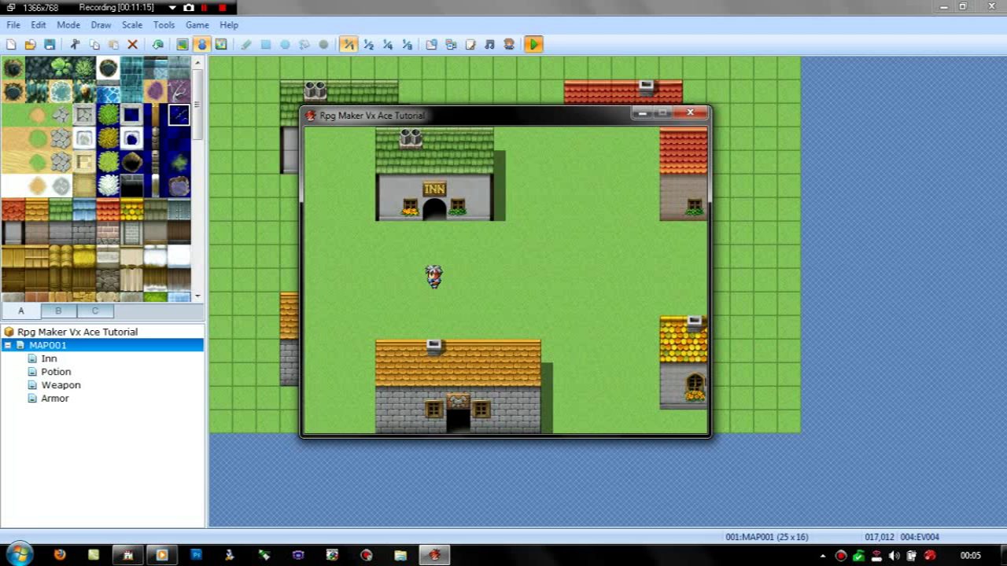
pyautogui.press('Escape')
pyautogui.press('Escape')
# - Enter the inn, accept the innkeeper's 10G stay offer, then close the playtest
pyautogui.press('Up')
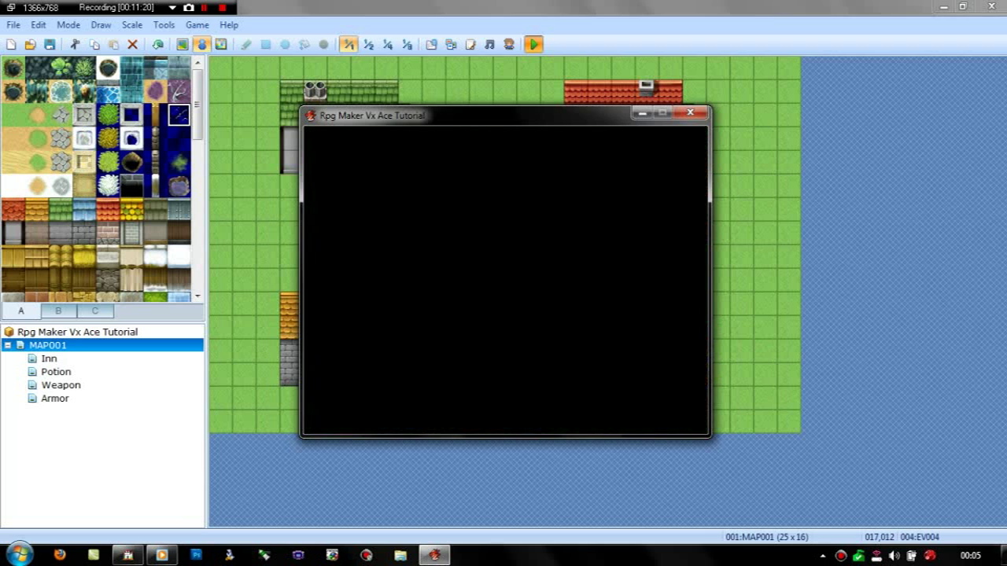
pyautogui.press('Up')
pyautogui.press('Return')
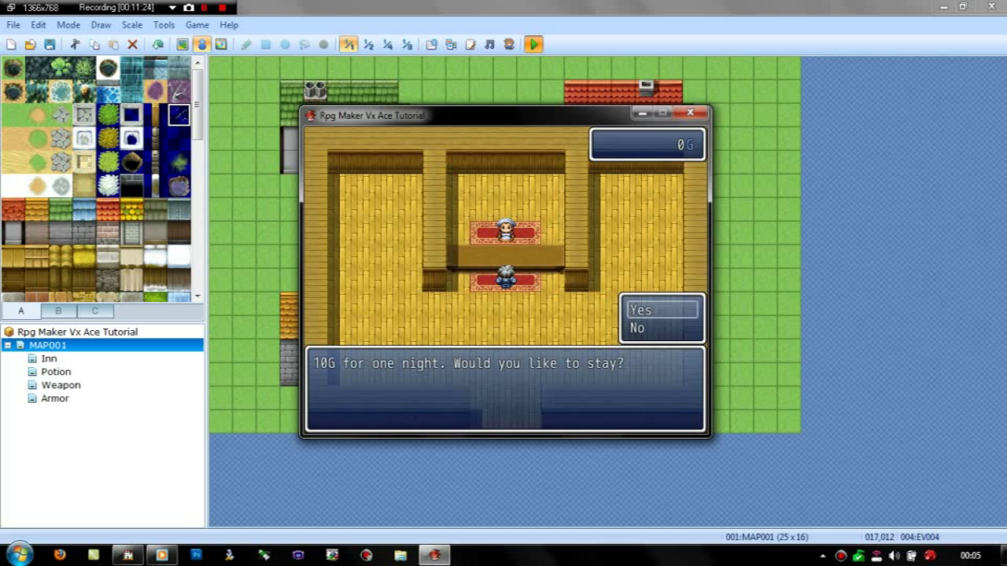
pyautogui.press('Return')
pyautogui.press('Return')
pyautogui.press('Down')
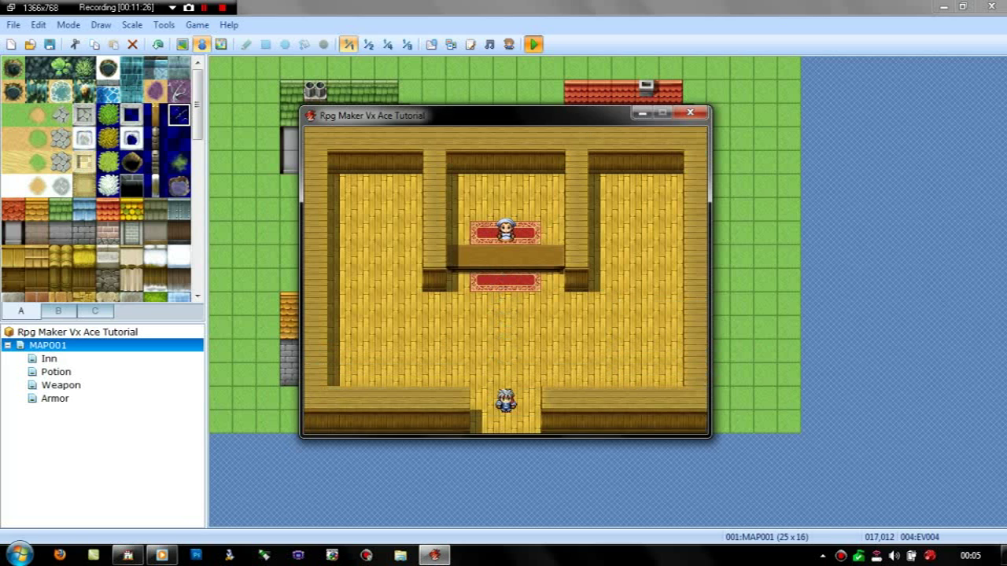
pyautogui.press('Down')
pyautogui.press('Down')
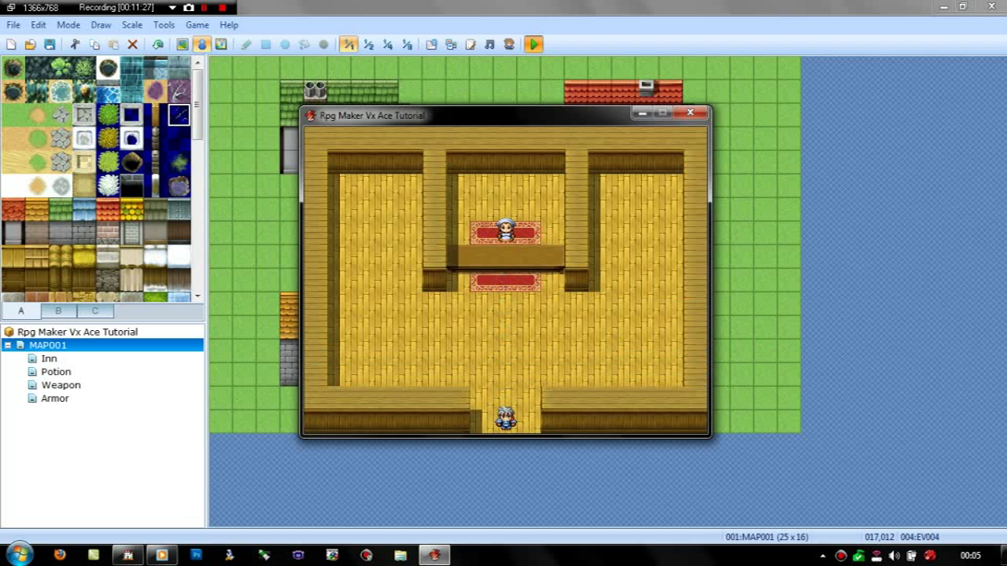
pyautogui.click(690, 112)
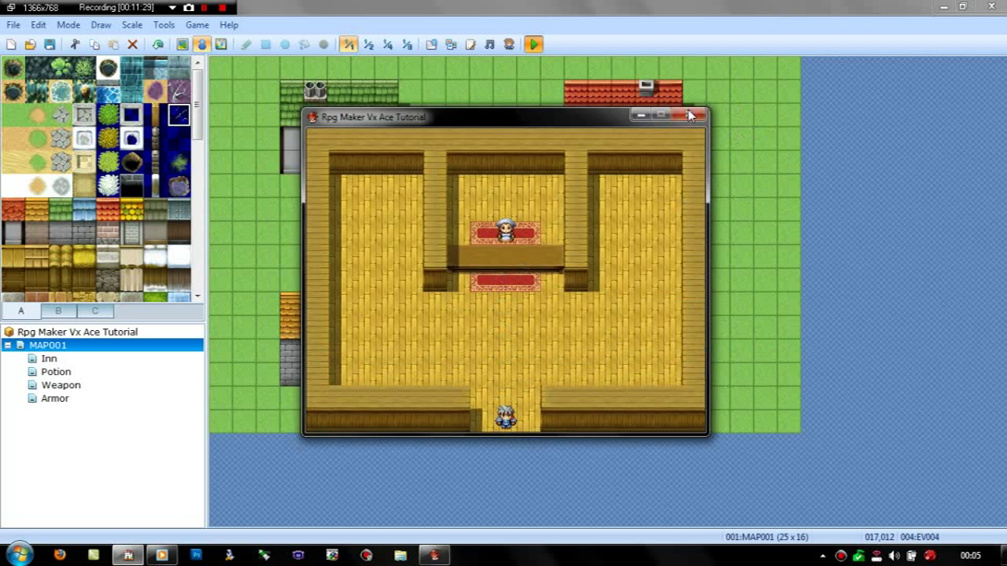
pyautogui.click(533, 44)
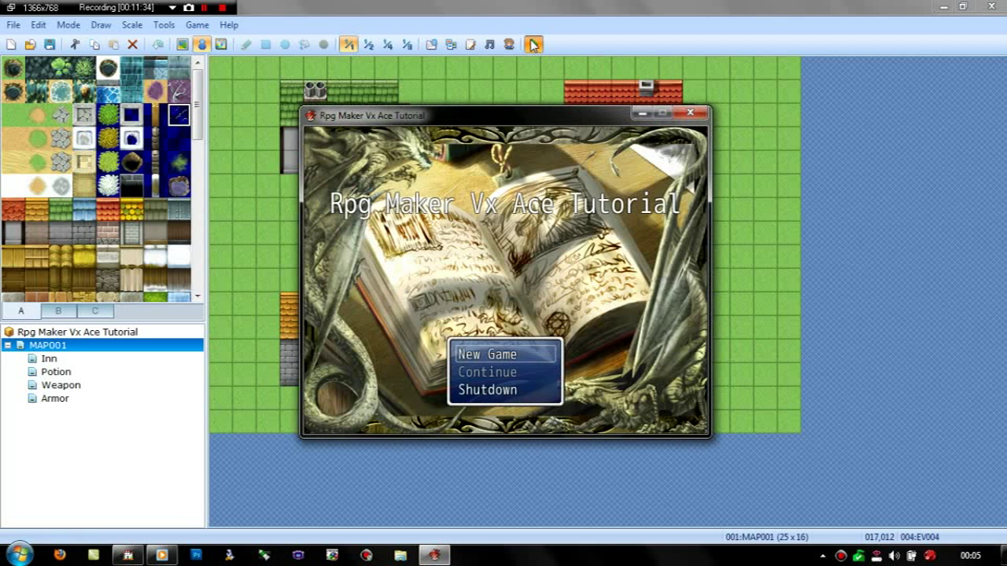
# - Start a new game and walk the hero into the yellow-roofed potion shop
pyautogui.press('Return')
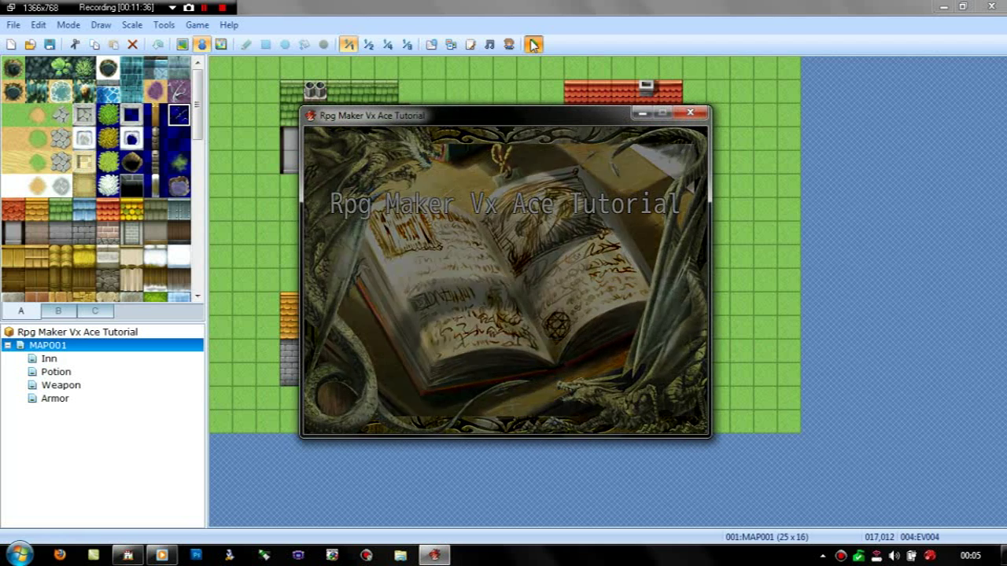
pyautogui.press('Left')
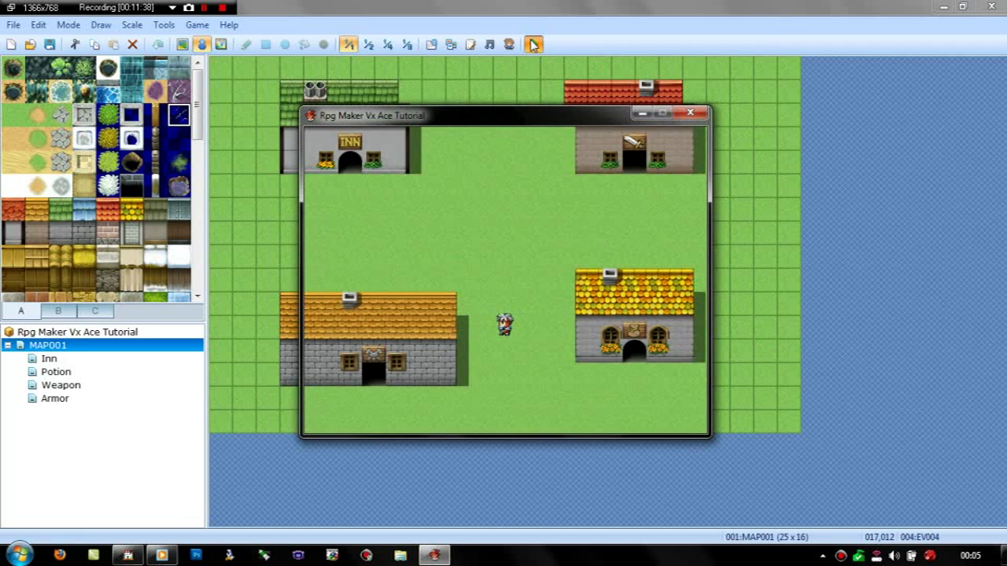
pyautogui.press('Right')
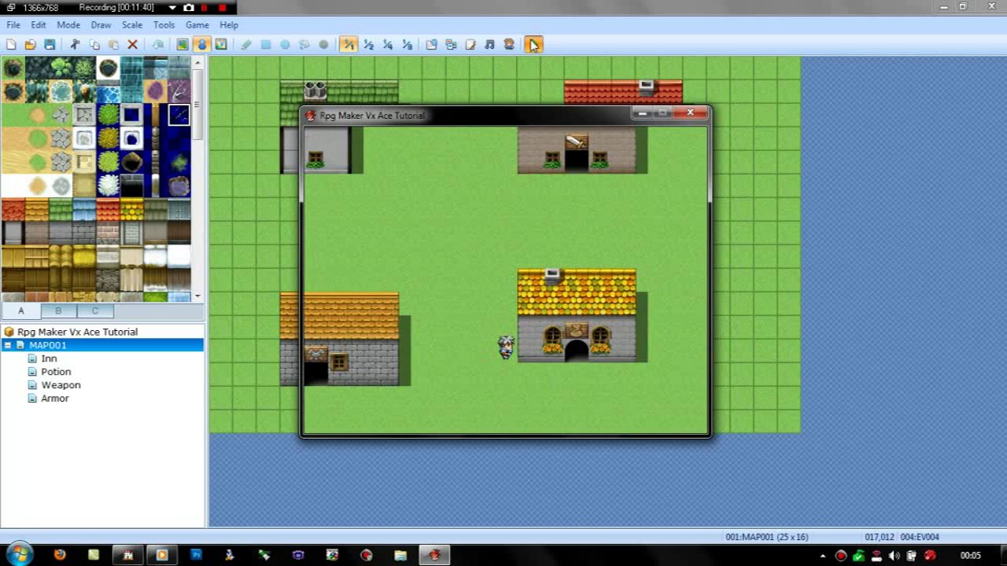
pyautogui.press('Down')
pyautogui.press('Up')
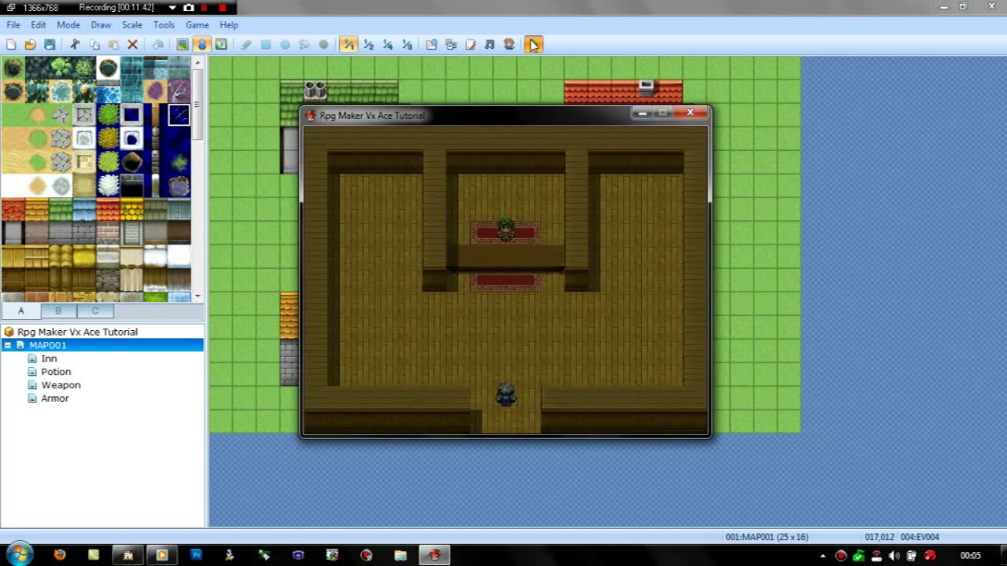
pyautogui.press('Up')
# - Talk to the shopkeeper, browse the potion buy list, then close the game
pyautogui.press('Return')
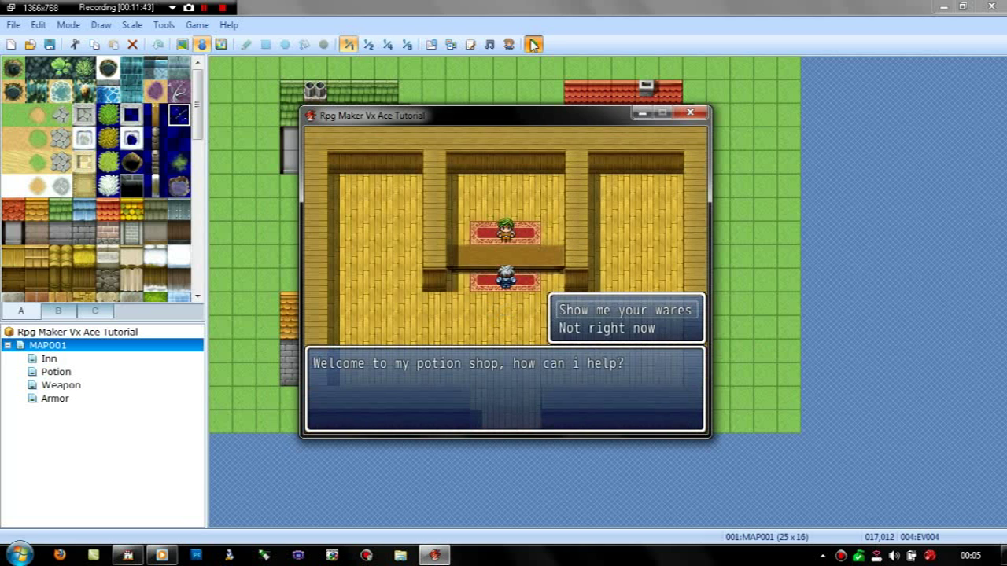
pyautogui.press('Return')
pyautogui.press('Return')
pyautogui.press('Down')
pyautogui.press('Down')
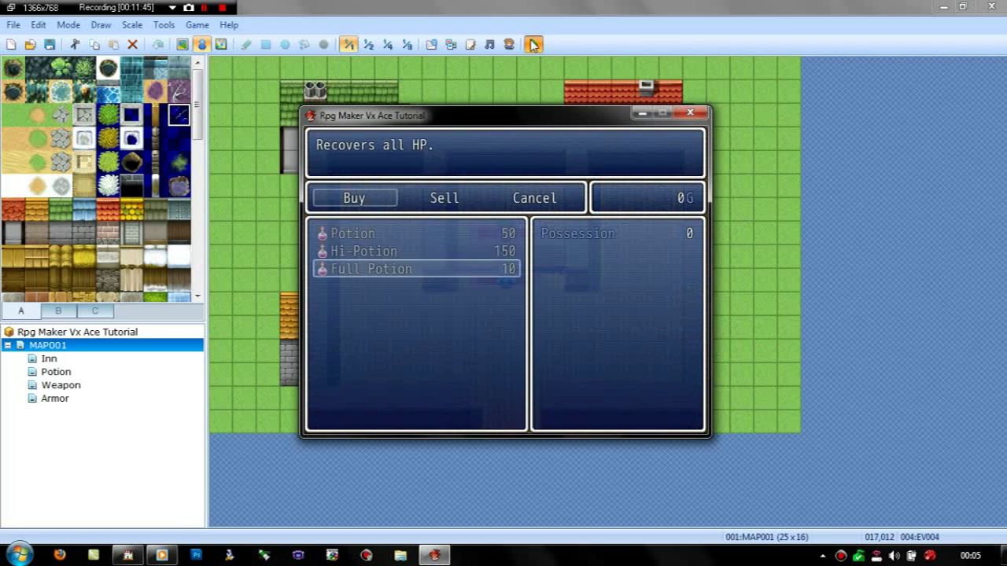
pyautogui.press('Up')
pyautogui.press('Up')
pyautogui.press('Down')
pyautogui.press('Down')
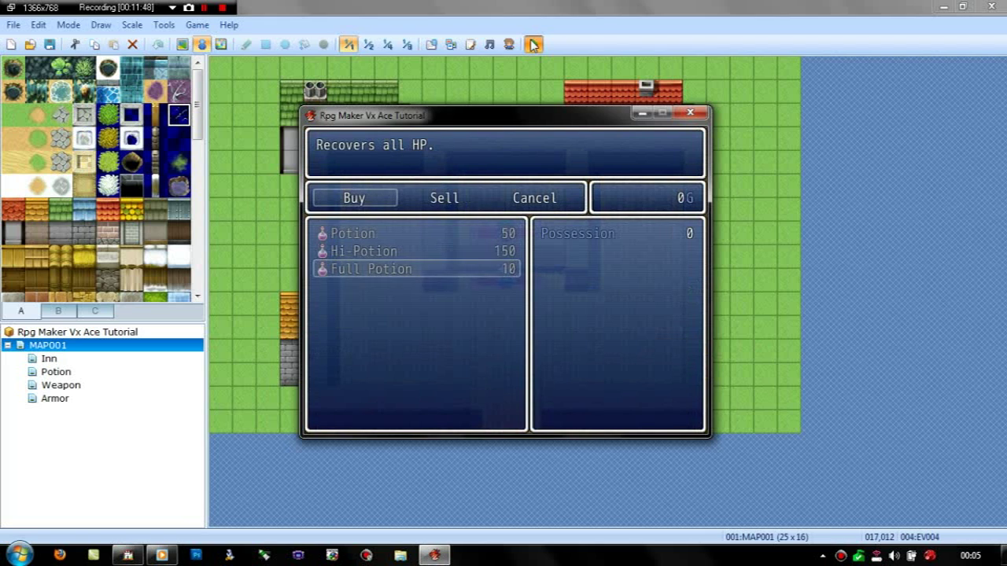
pyautogui.click(699, 115)
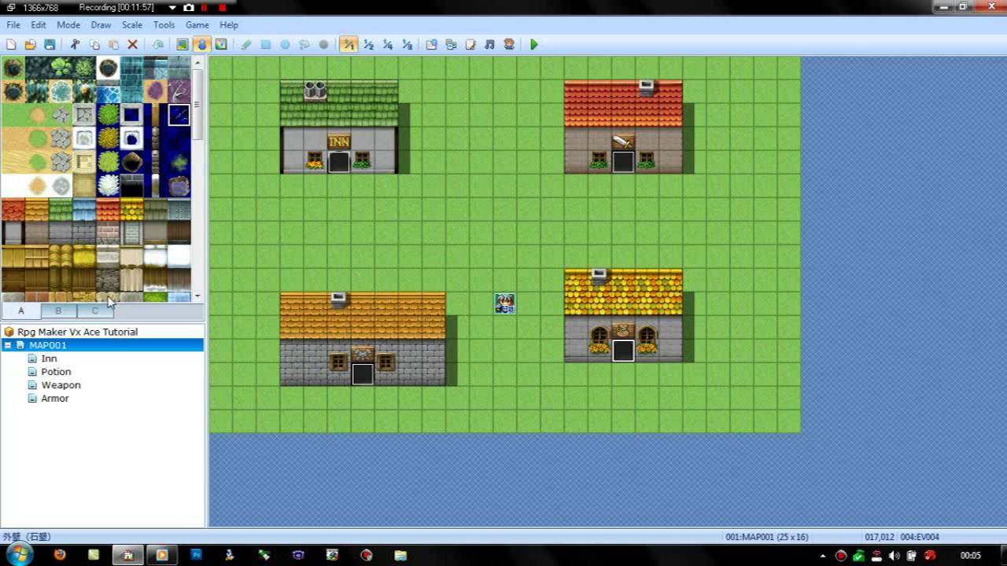
# - Delete the Inn, Potion, Weapon and Armor maps one by one, confirming each deletion
pyautogui.click(48, 358)
pyautogui.press('Delete')
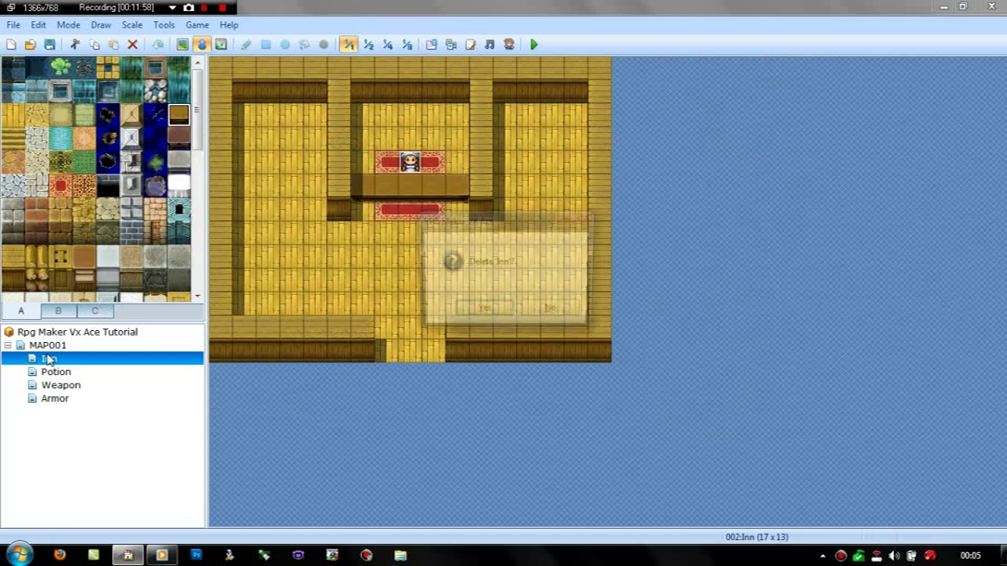
pyautogui.press('Return')
pyautogui.press('Delete')
pyautogui.press('Return')
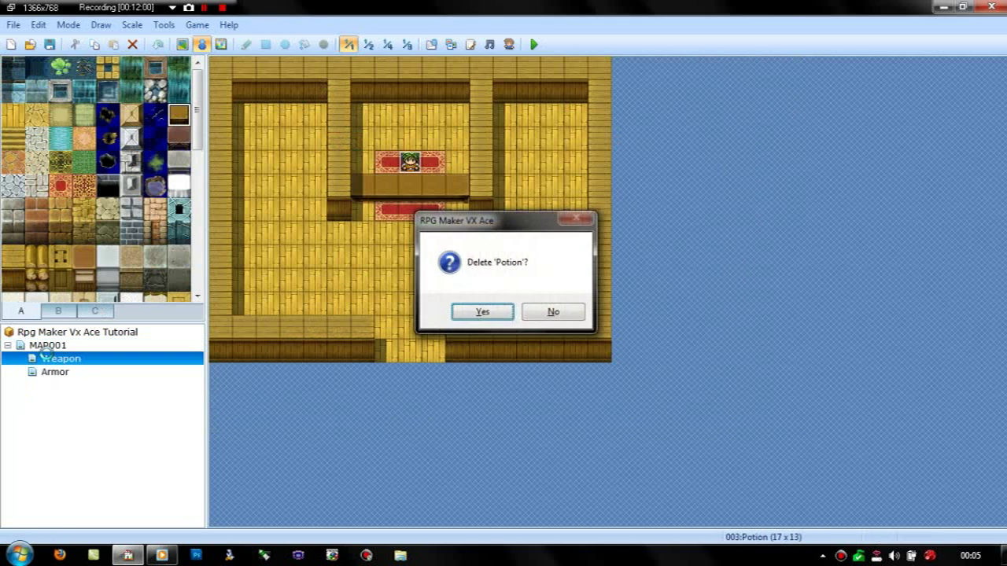
pyautogui.press('Delete')
pyautogui.press('Return')
pyautogui.press('Delete')
pyautogui.press('Return')
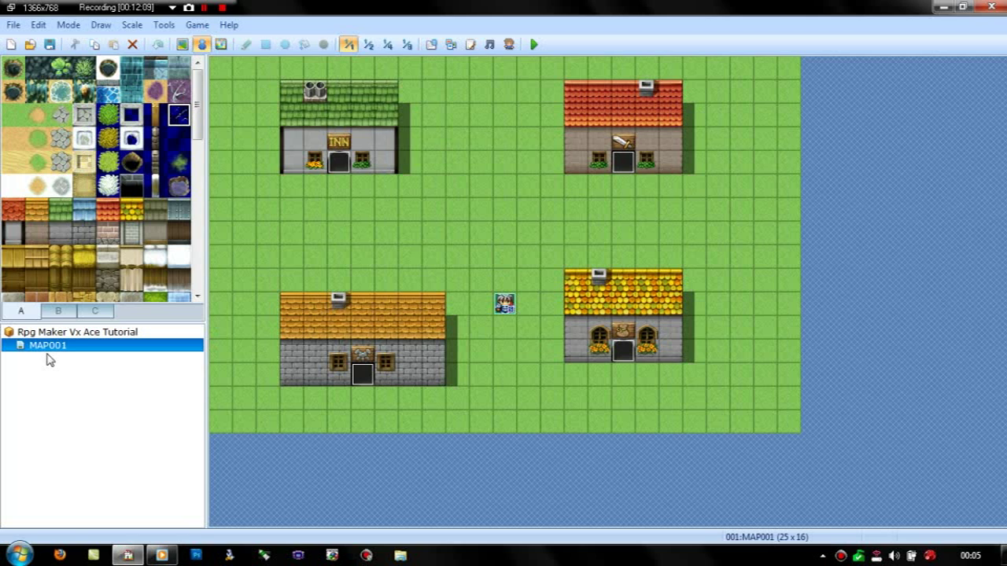
# - Change MAP001's tileset to 001:Field in its map properties
pyautogui.doubleClick(46, 351)
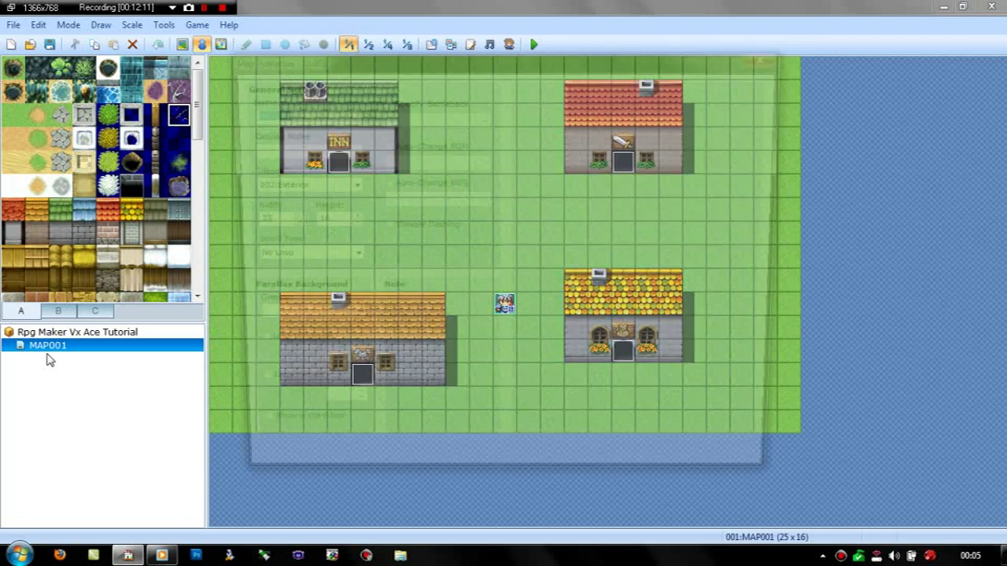
pyautogui.click(353, 184)
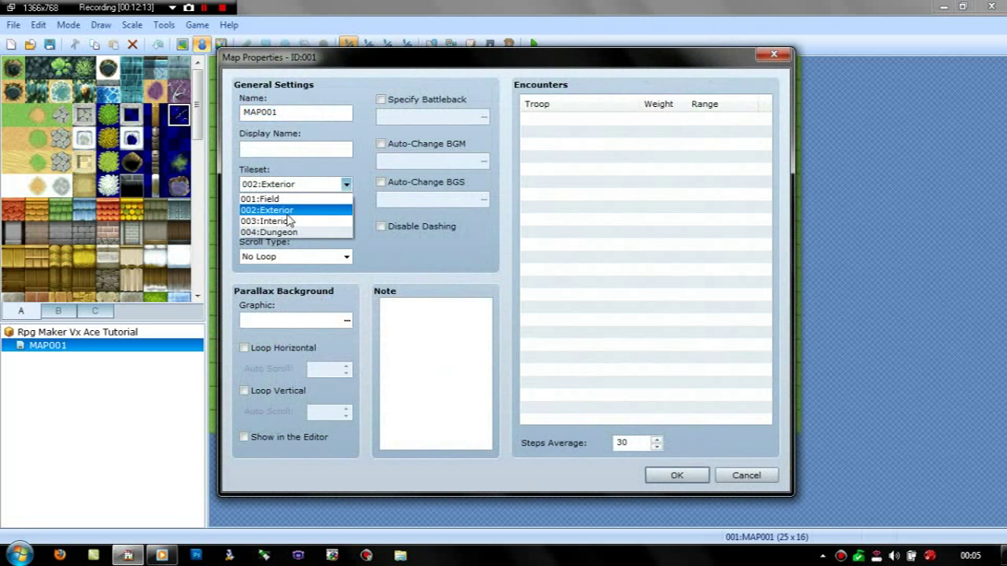
pyautogui.click(272, 197)
pyautogui.click(663, 475)
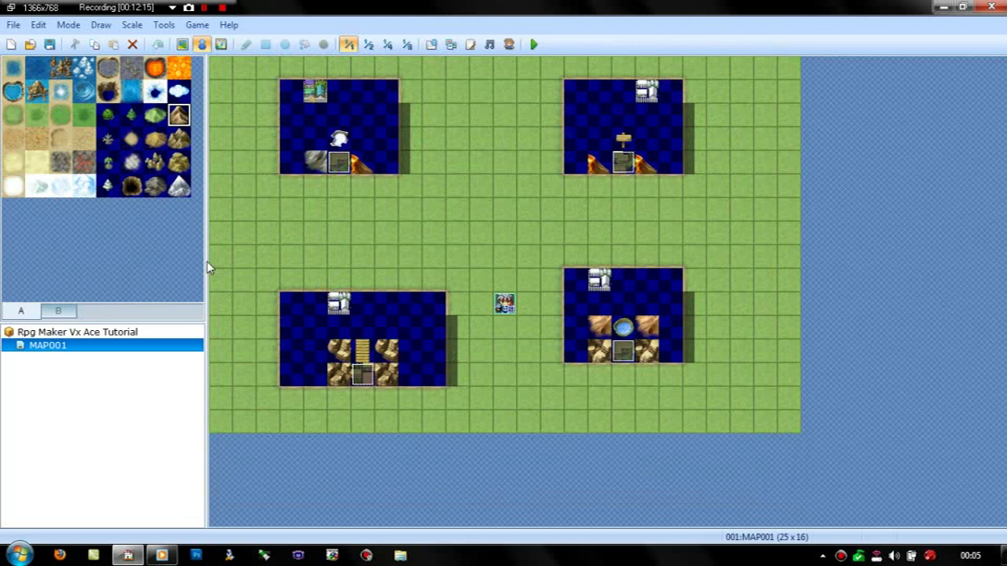
# - Rectangle-fill the entire map with the water tile
pyautogui.click(13, 68)
pyautogui.click(182, 44)
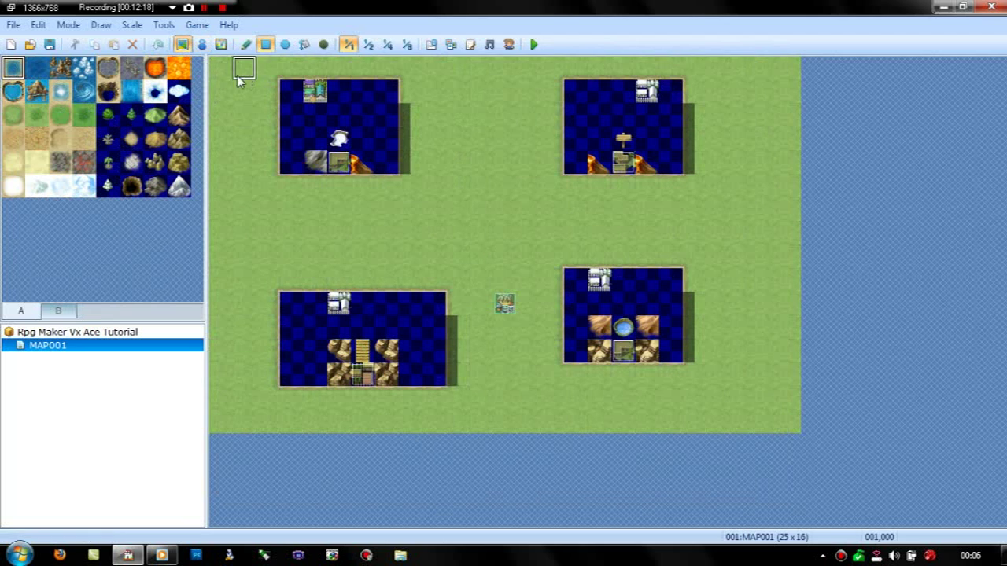
pyautogui.moveTo(236, 74); pyautogui.dragTo(804, 538)
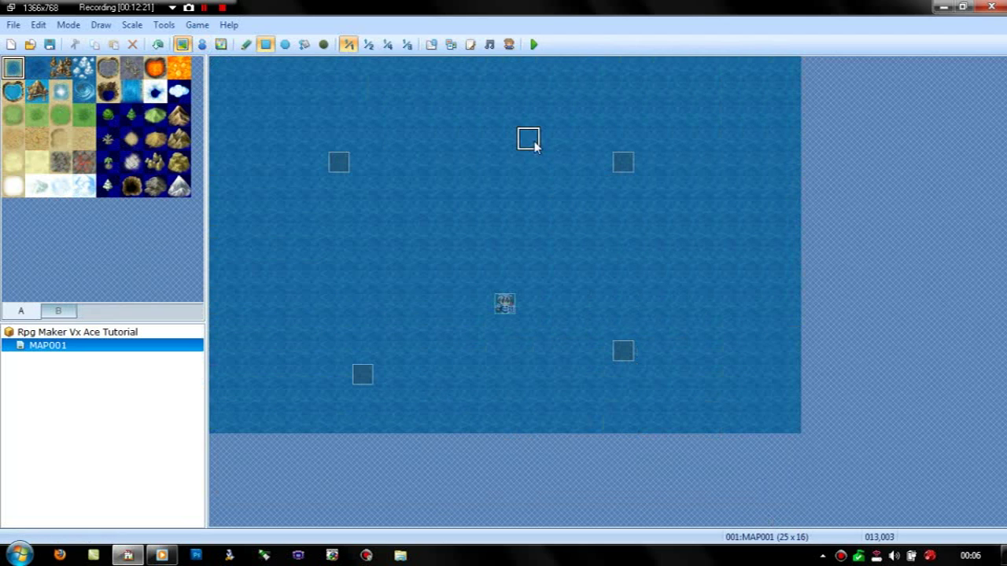
# - Remove the top-right, lower-right and lower-left door events in Event mode
pyautogui.click(202, 44)
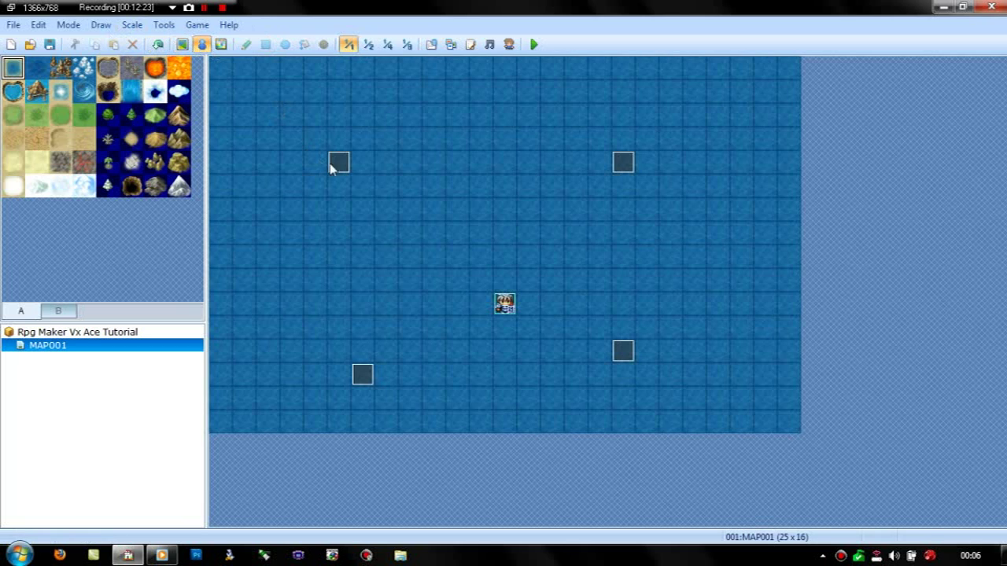
pyautogui.click(623, 165)
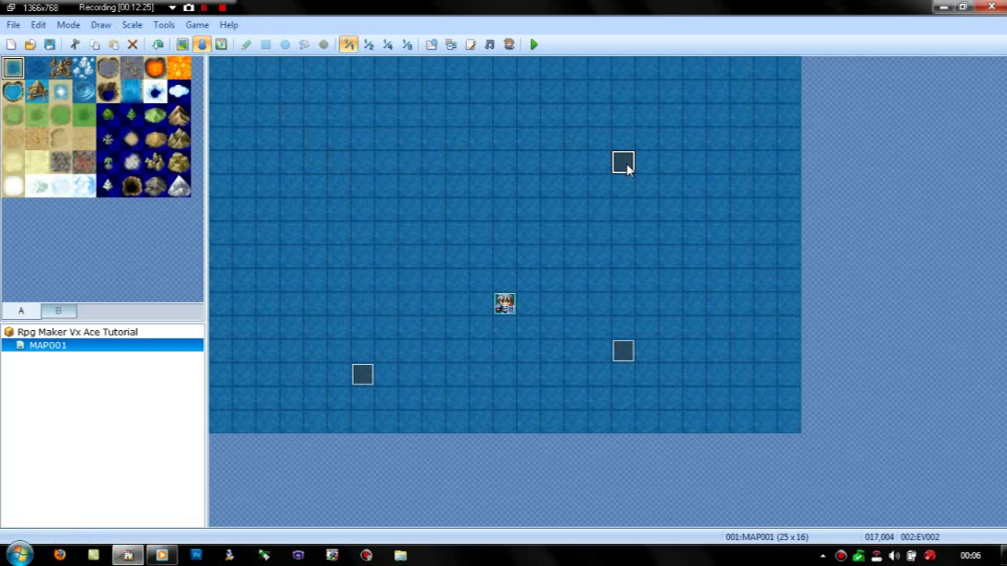
pyautogui.click(624, 349)
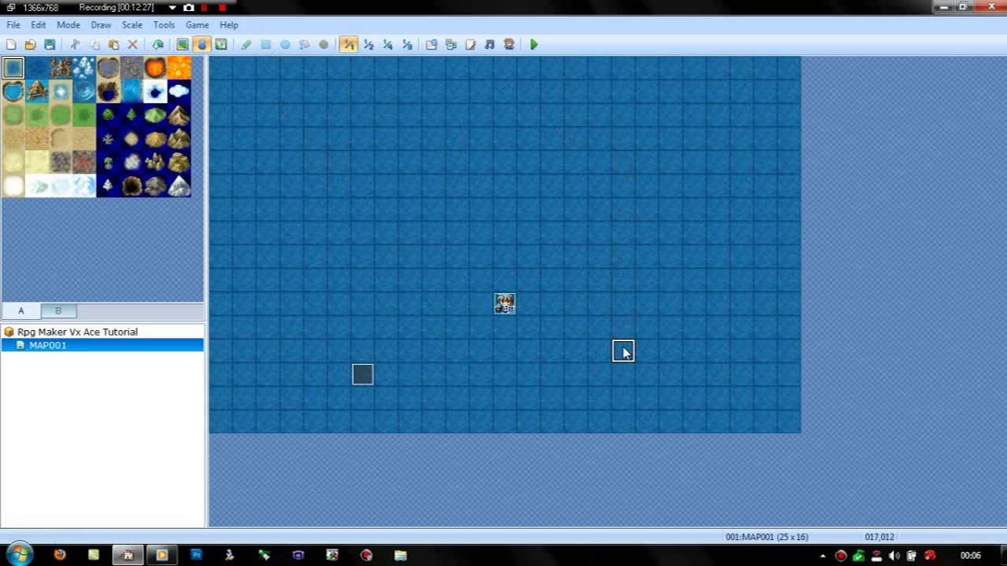
pyautogui.click(362, 376)
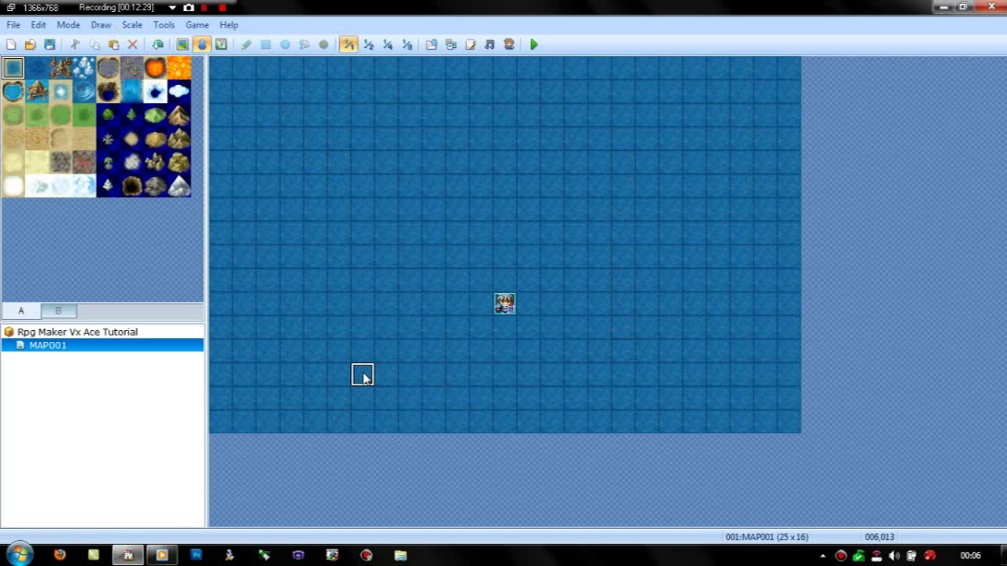